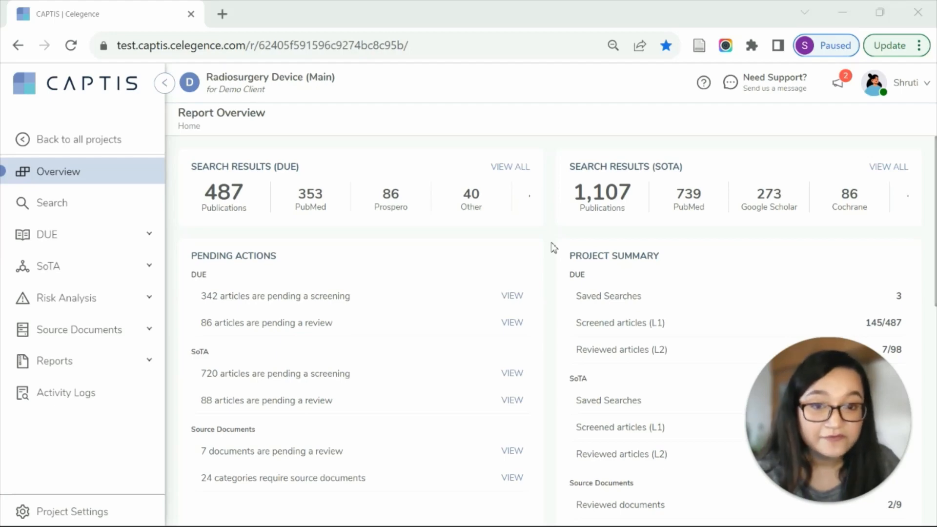
Review the project overview, including its search results, pending actions, project summary and comment threads.
scroll(554, 248, "down", 3)
scroll(555, 321, "up", 3)
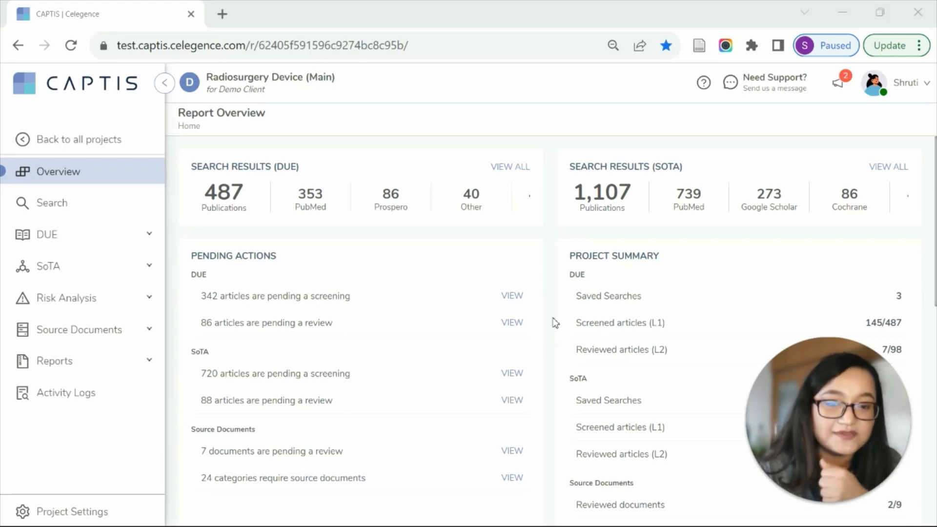
scroll(548, 341, "down", 10)
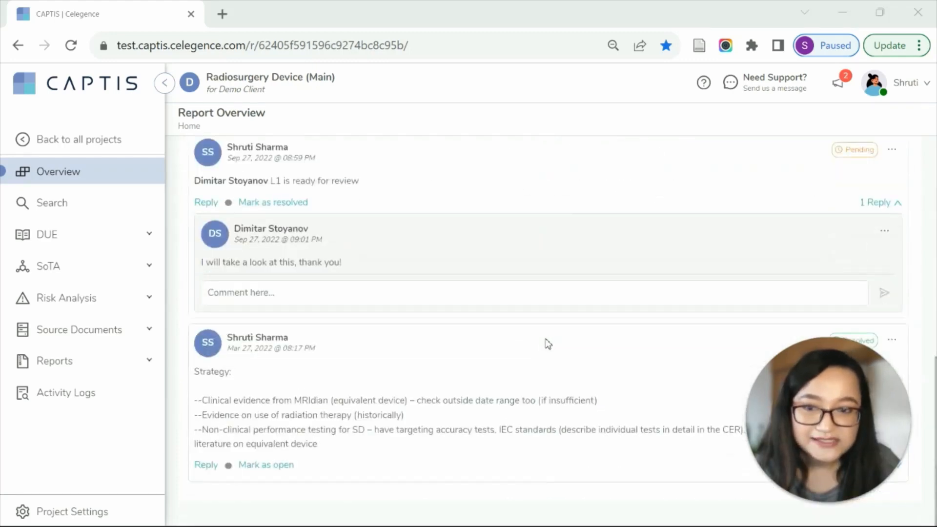
scroll(548, 341, "up", 3)
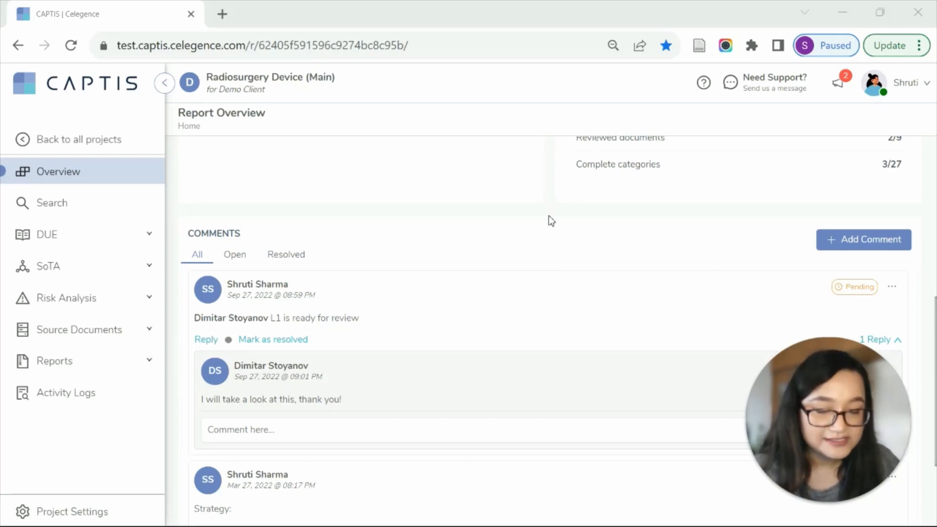
scroll(552, 243, "down", 3)
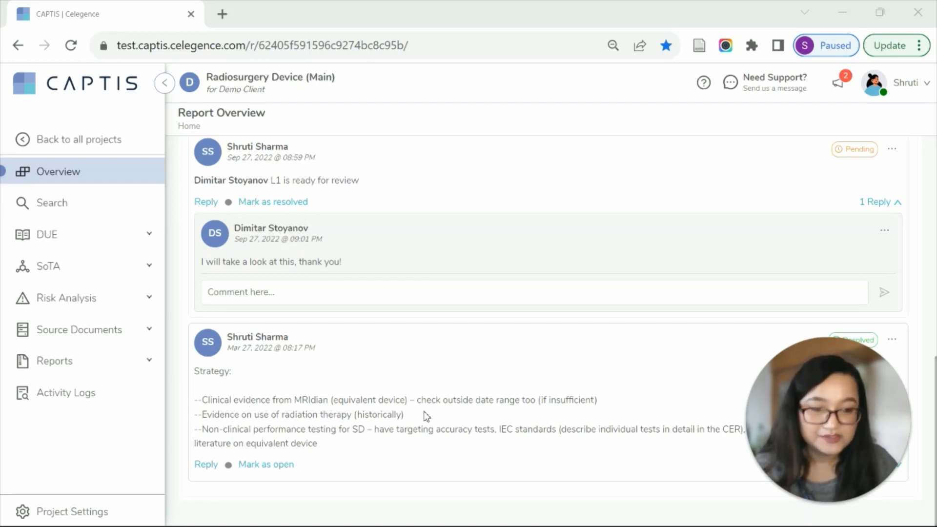
left_click(63, 169)
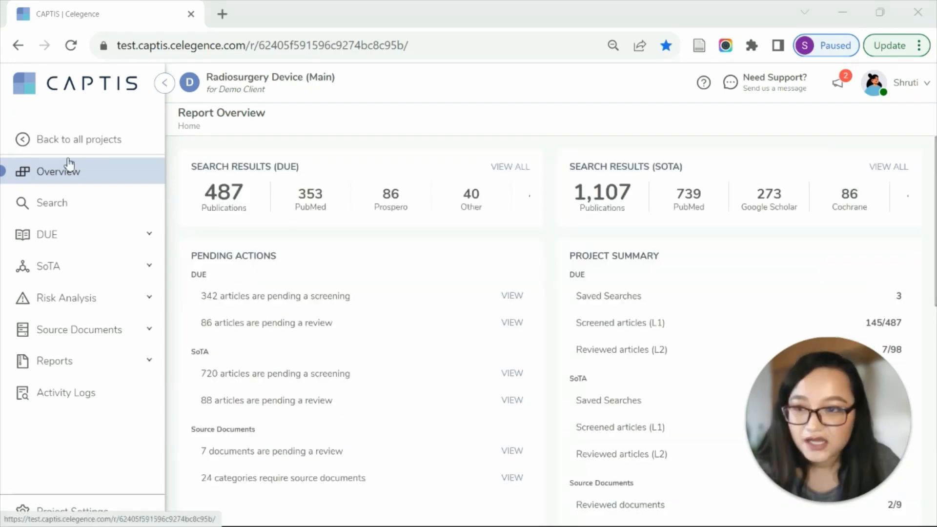
Open the project's saved searches and view the databases available for a new search.
left_click(63, 204)
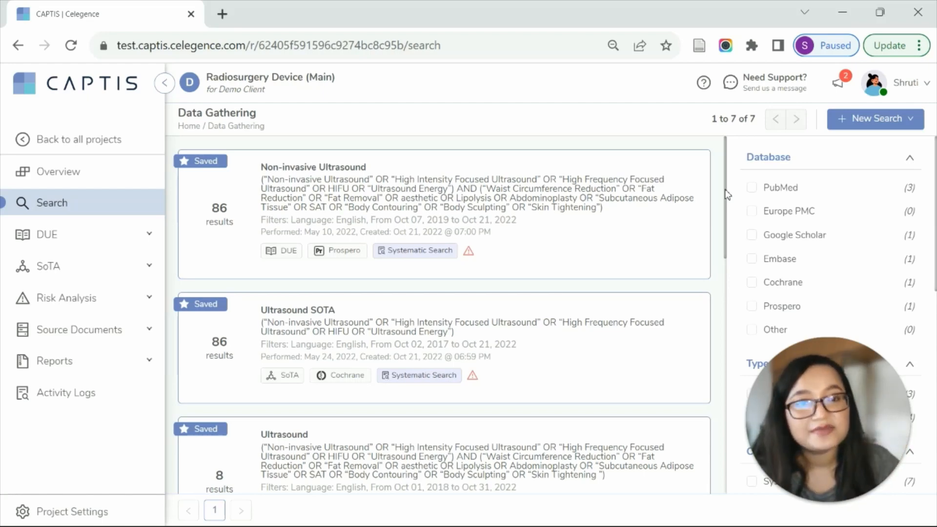
left_click(897, 122)
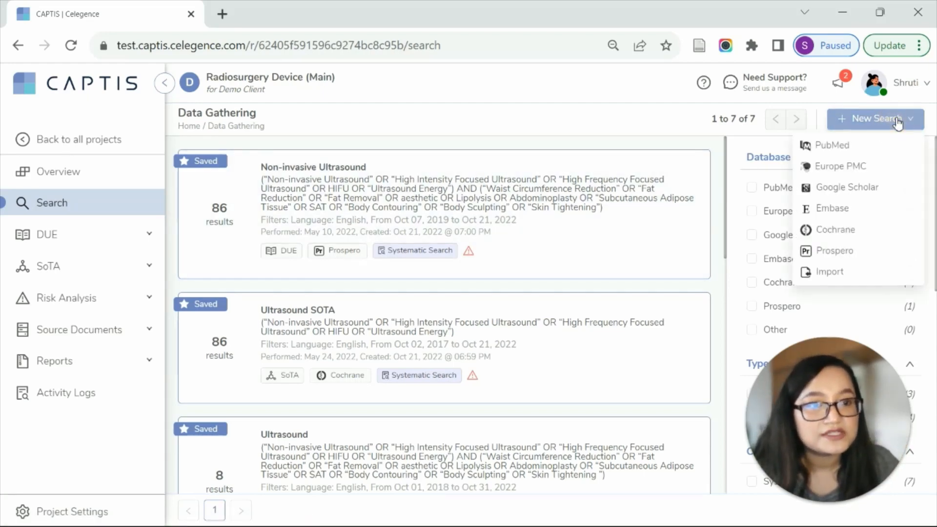
left_click(721, 195)
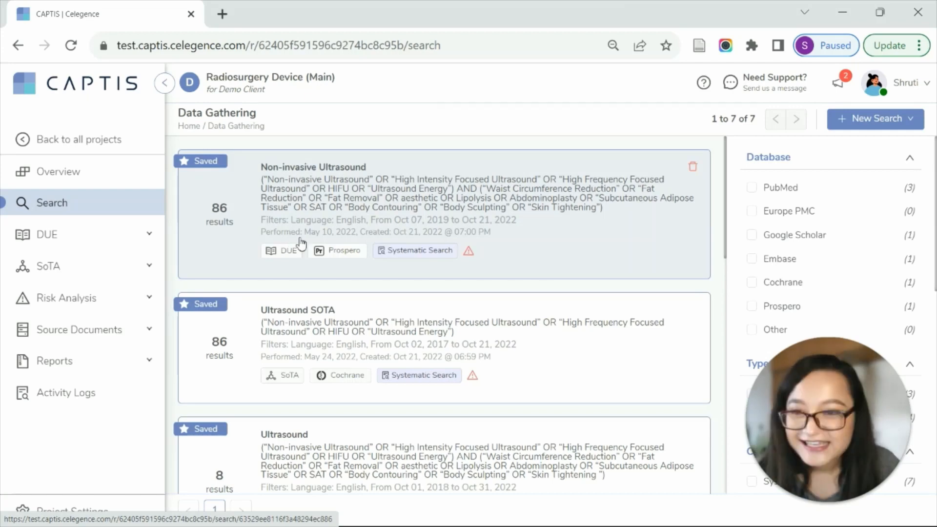
Open the SoTA L1 screening list and look through its status, abstract and tag filters.
left_click(80, 270)
left_click(82, 314)
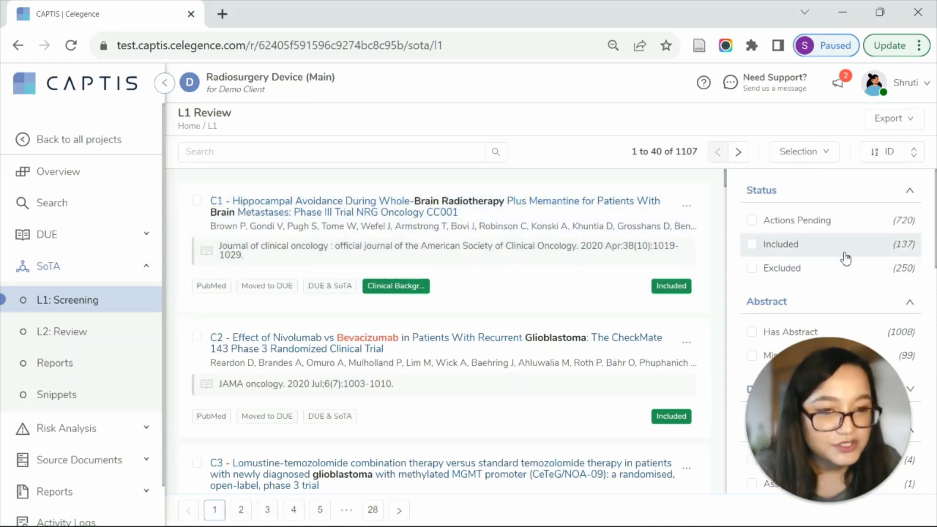
scroll(867, 251, "down", 3)
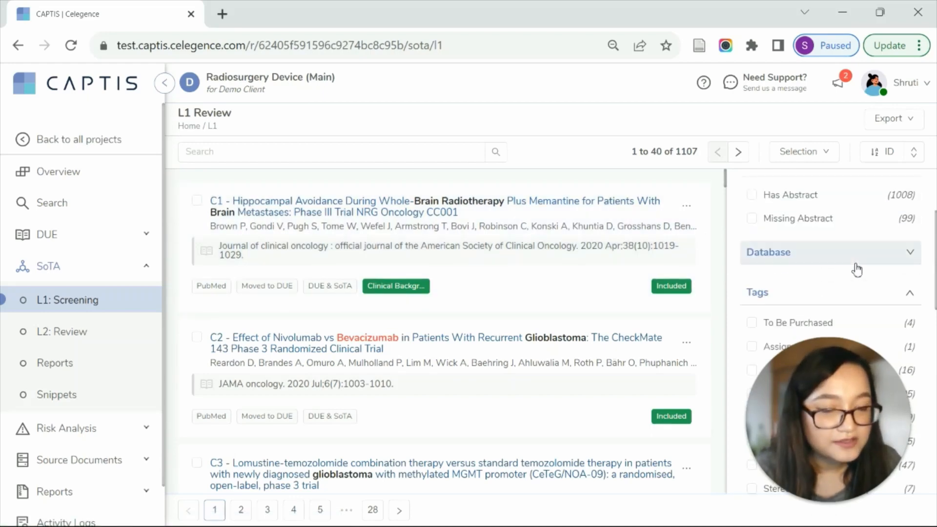
mouse_move(842, 485)
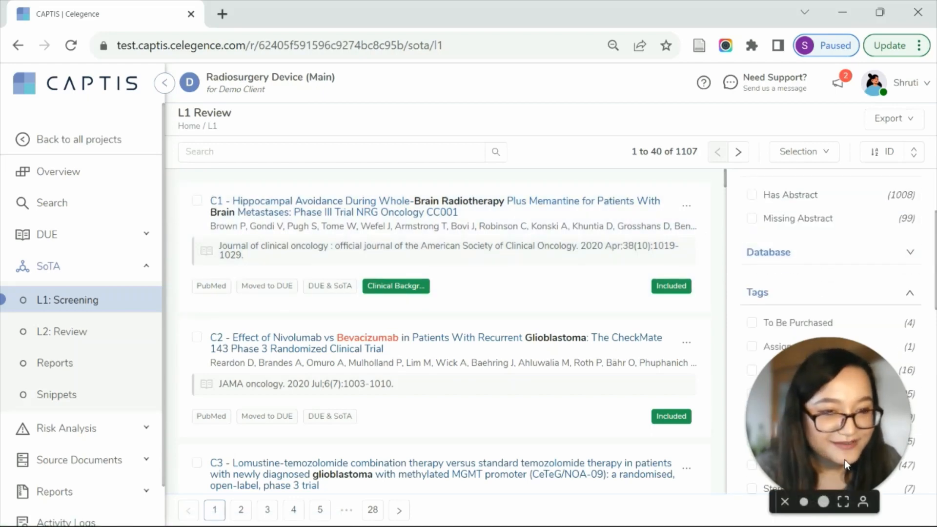
left_click_drag(844, 463, 537, 156)
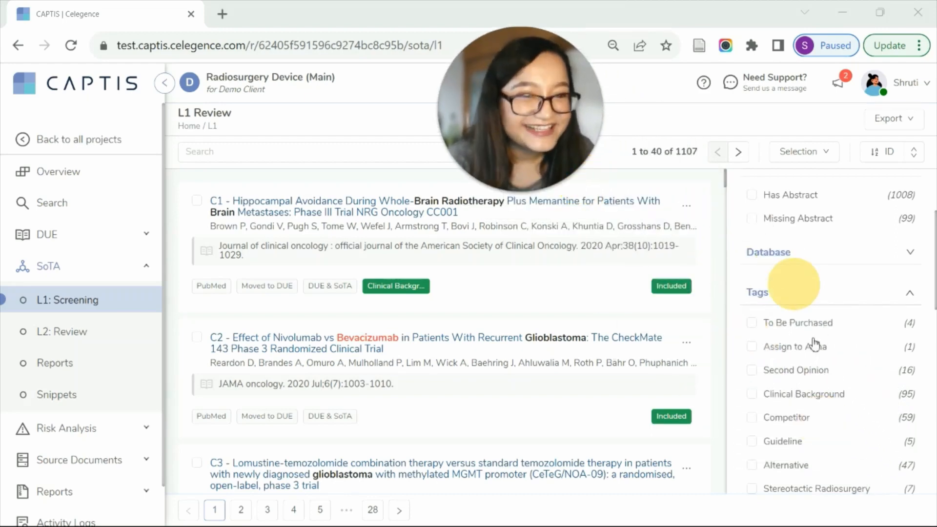
scroll(842, 371, "down", 3)
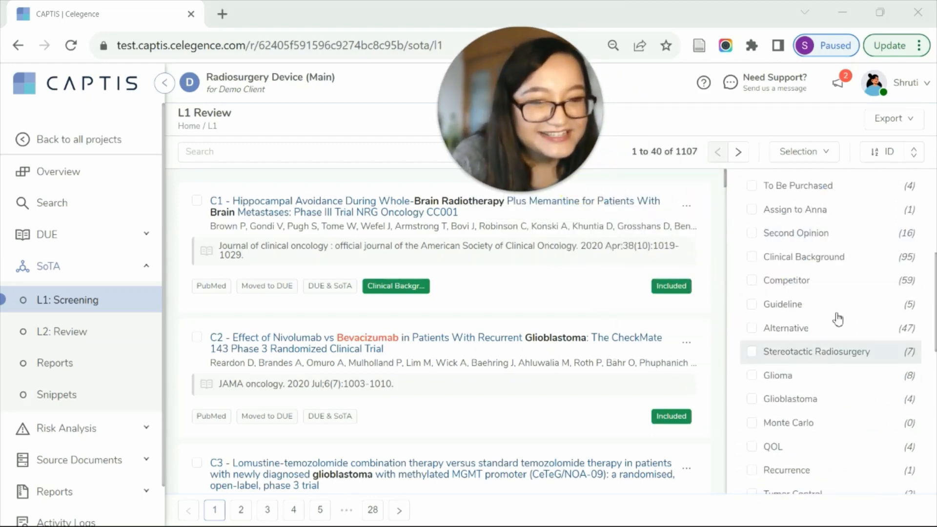
scroll(835, 325, "up", 5)
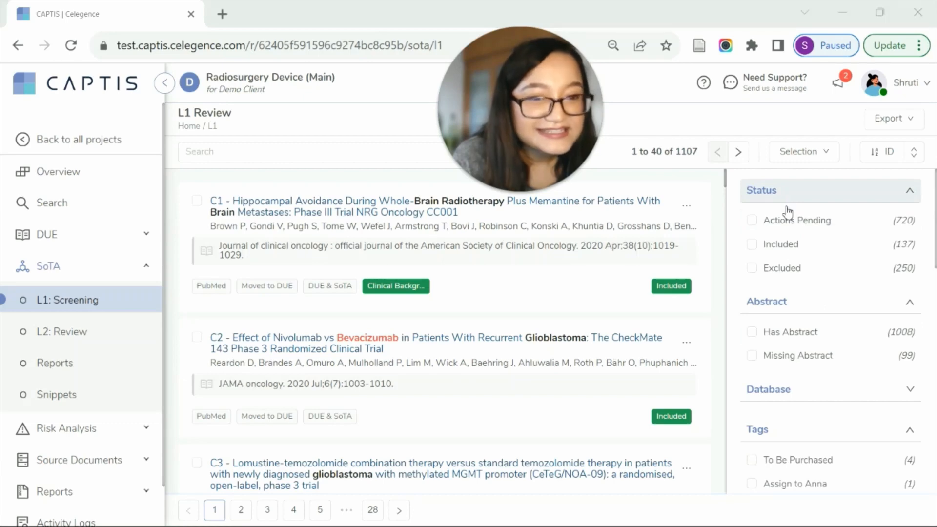
Expand the Database and Searches filters of the L1 screening list and examine the filter categories.
left_click(827, 391)
scroll(808, 367, "down", 3)
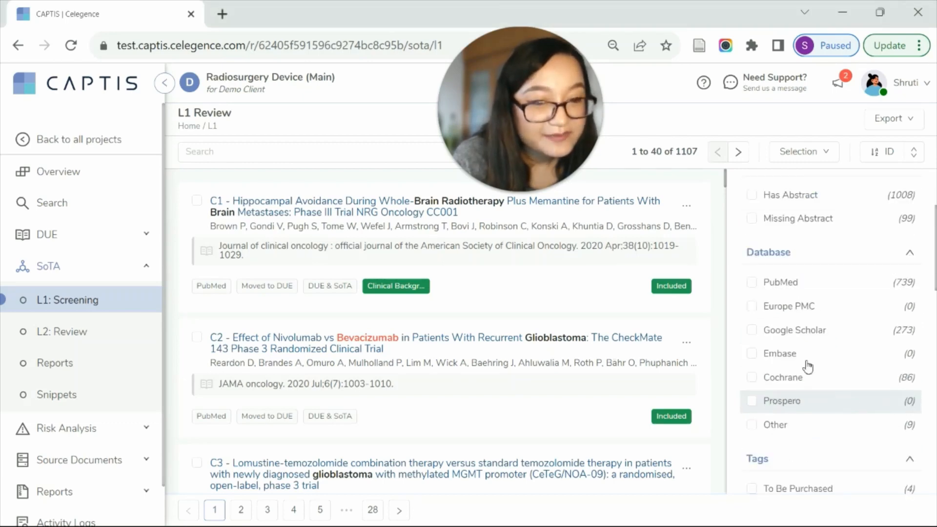
scroll(858, 399, "down", 5)
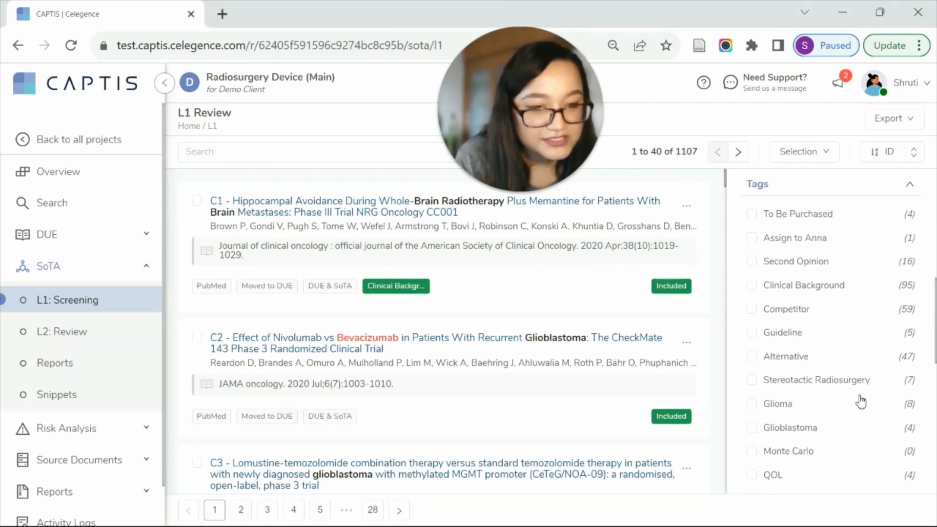
scroll(857, 398, "down", 6)
scroll(857, 398, "up", 6)
scroll(825, 373, "down", 3)
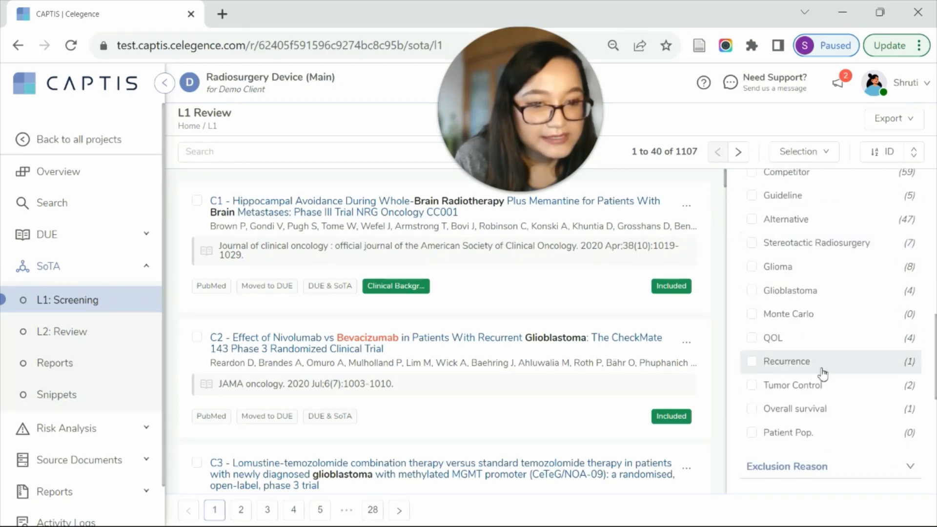
scroll(824, 374, "down", 5)
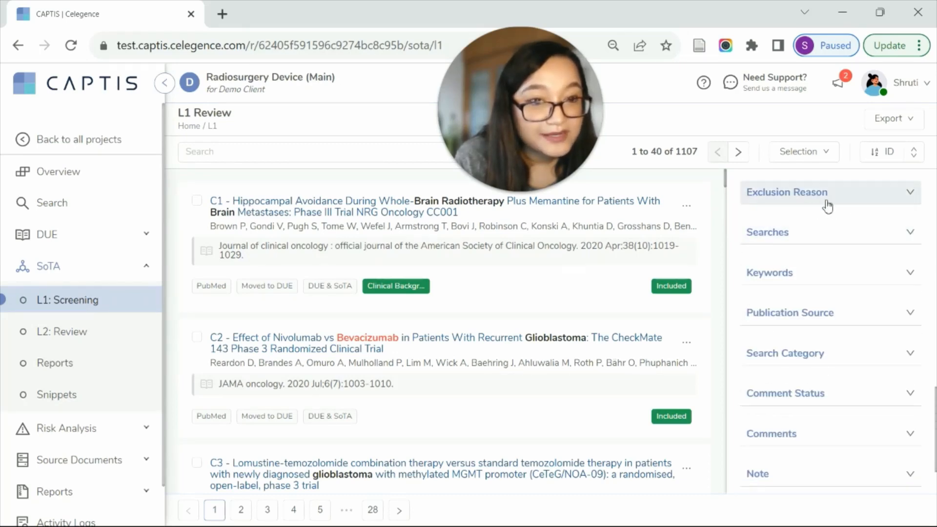
left_click(826, 235)
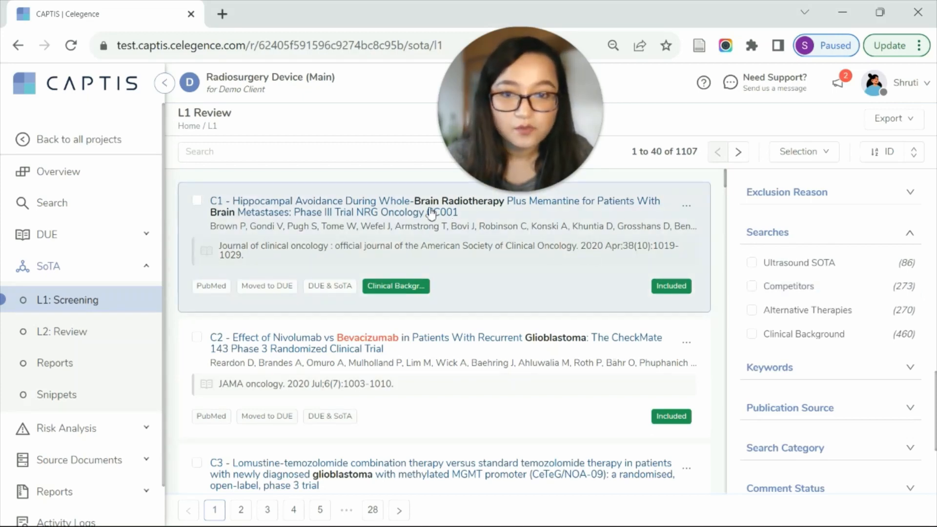
left_click_drag(493, 149, 270, 142)
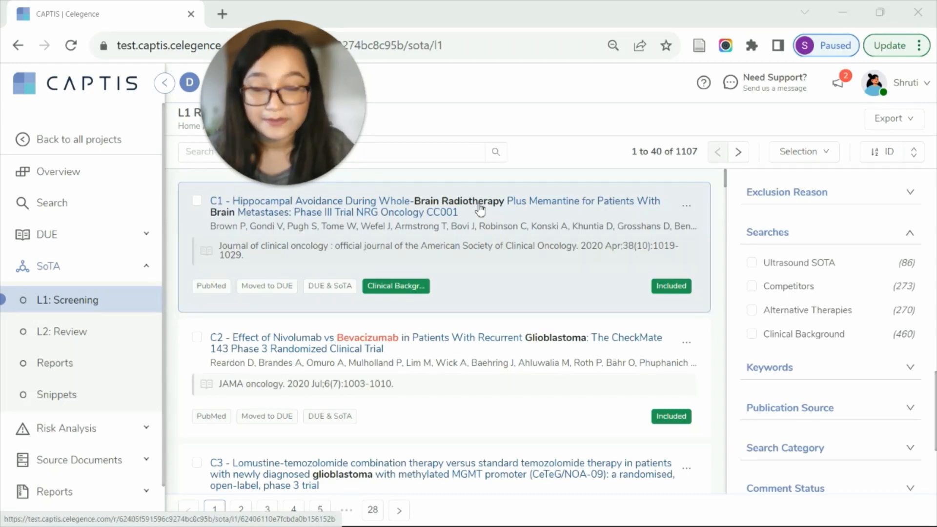
Filter the L1 screening articles to those with Actions Pending status from the PubMed database.
left_click(833, 410)
scroll(833, 410, "up", 15)
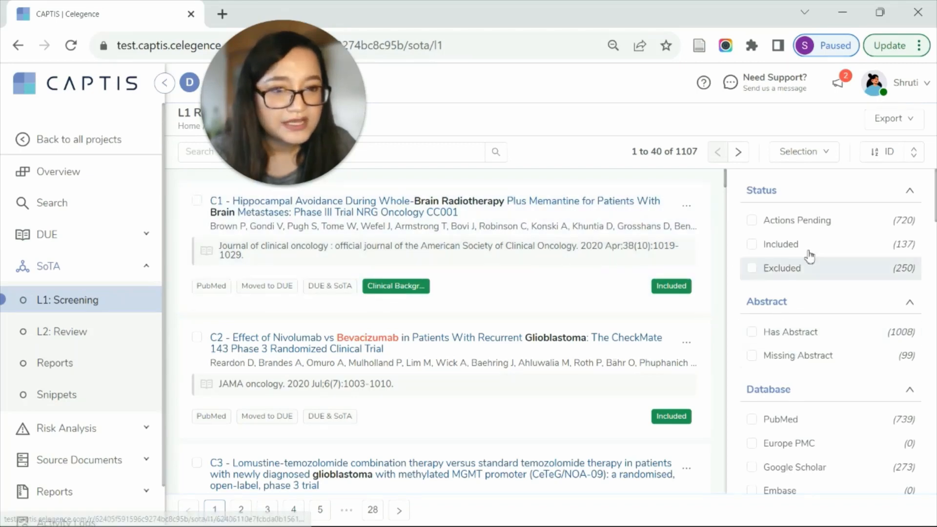
left_click(816, 222)
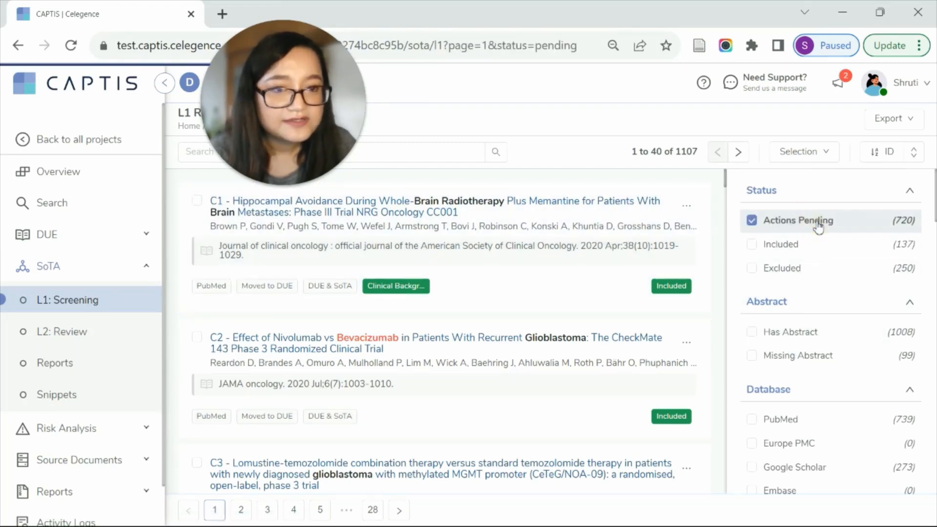
scroll(828, 386, "down", 3)
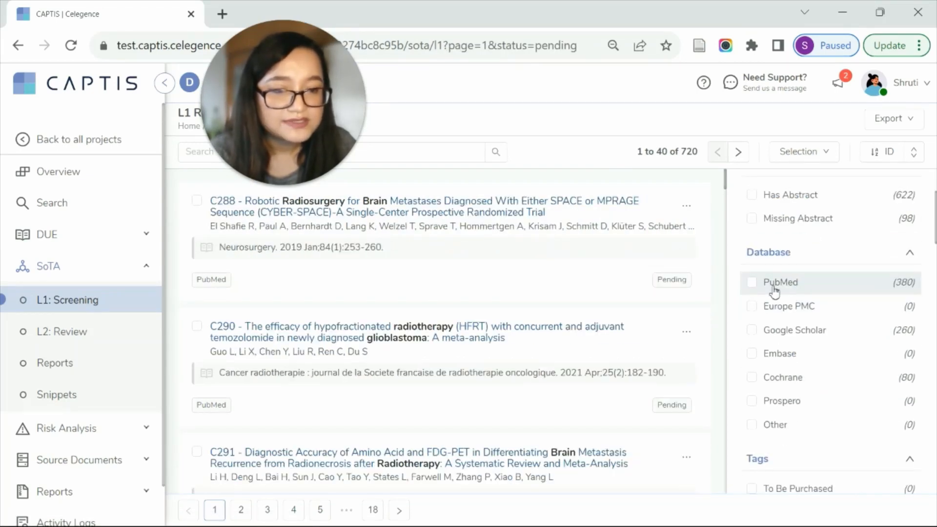
left_click(776, 285)
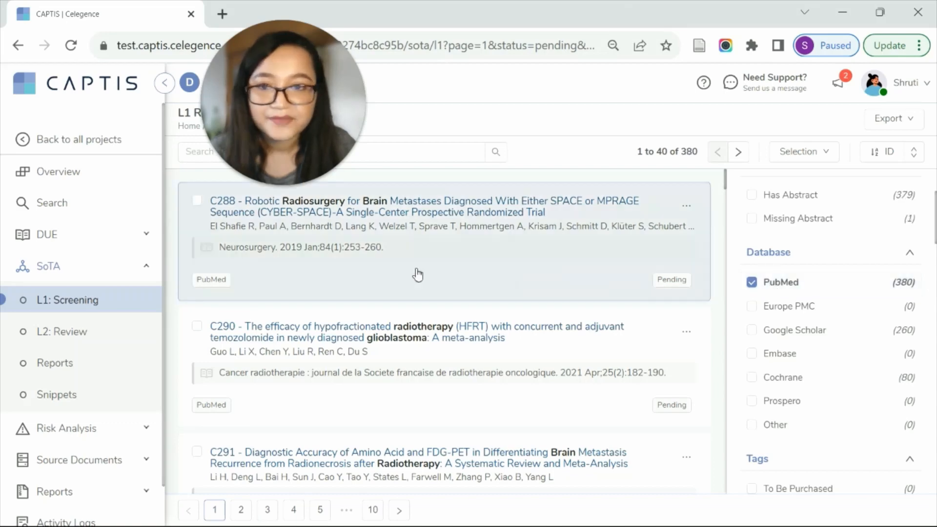
Open article C288 on robotic radiosurgery, collapse the navigation sidebar and widen the article's reading area.
left_click(416, 272)
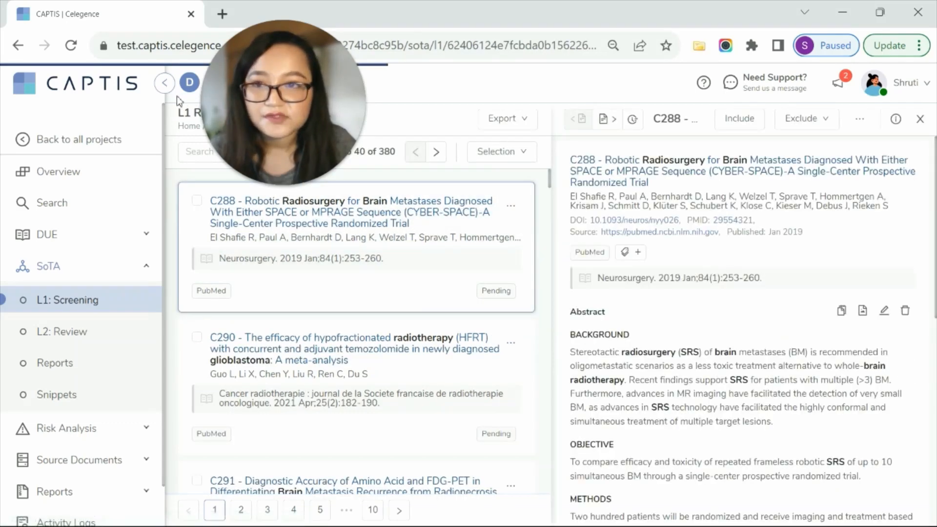
left_click(165, 82)
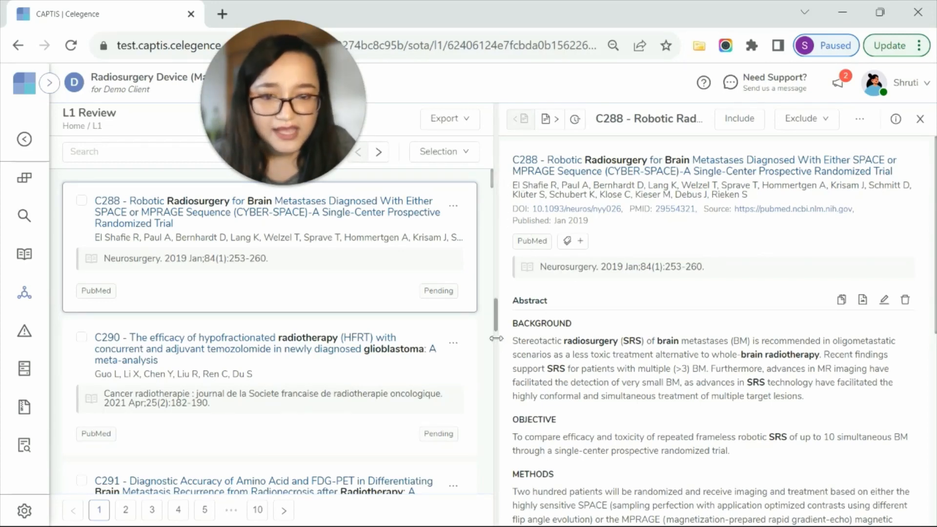
left_click_drag(494, 342, 451, 336)
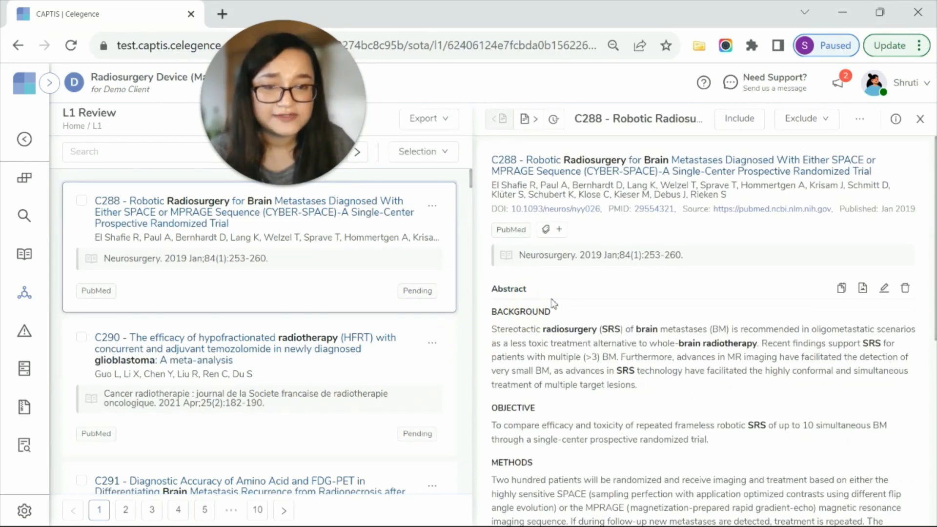
Read the abstract and descriptors of article C288 and expand its Clinical Background search query.
scroll(582, 375, "down", 3)
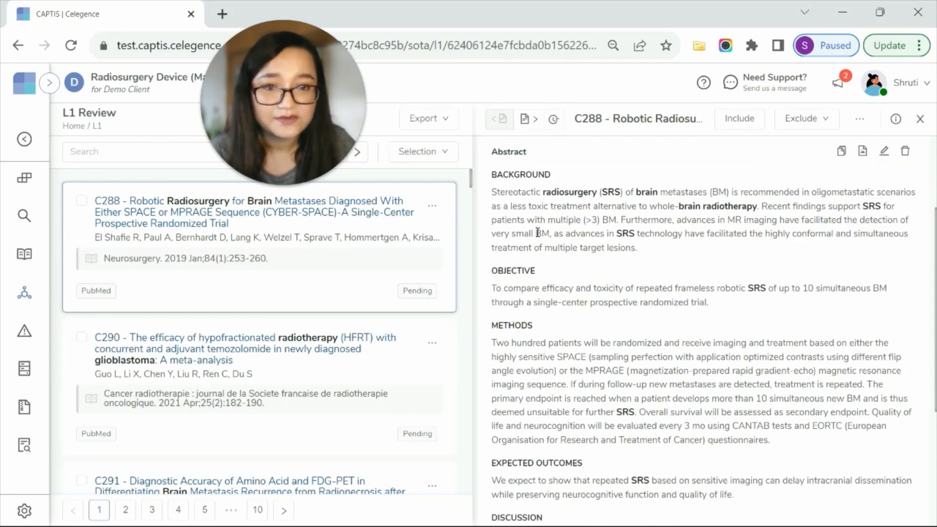
scroll(649, 381, "up", 3)
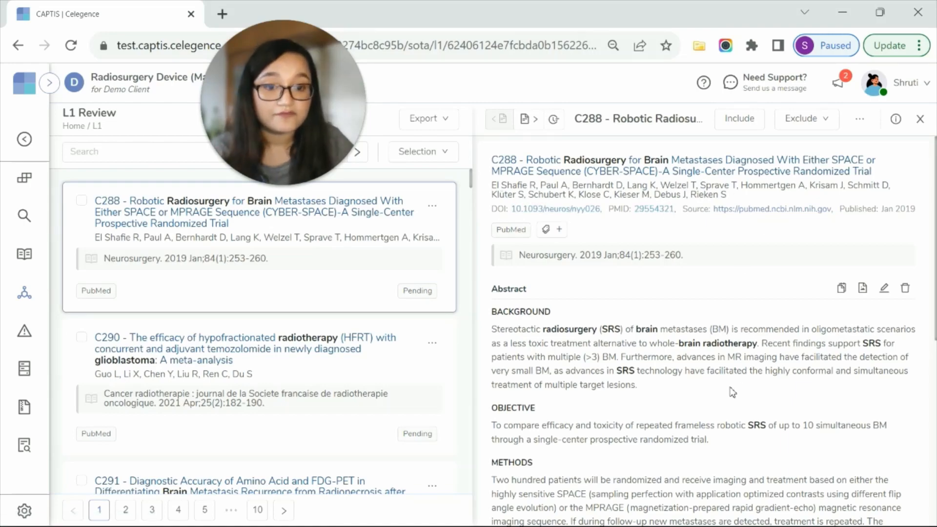
scroll(704, 380, "down", 6)
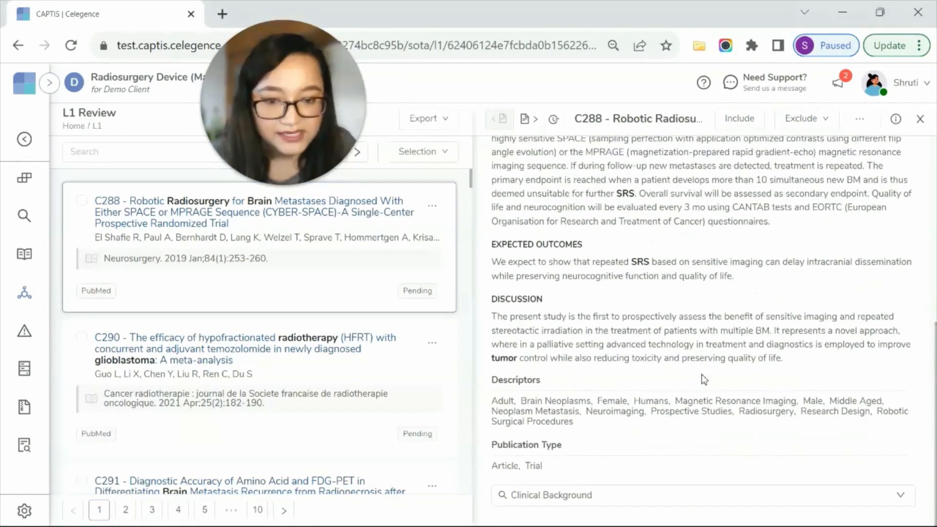
left_click(555, 495)
scroll(709, 432, "down", 2)
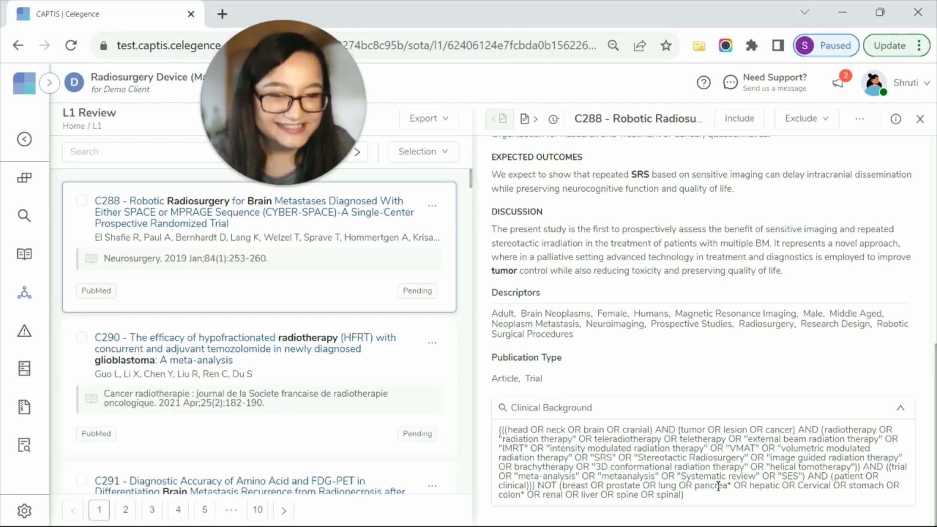
scroll(718, 487, "up", 10)
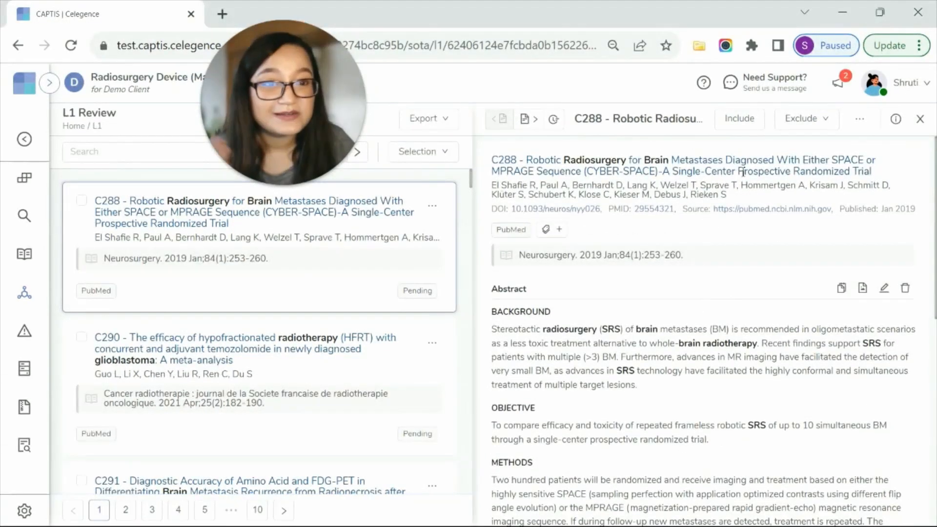
Include article C288 in the L1 screening and tag it with Clinical Background and Competitor.
left_click(746, 125)
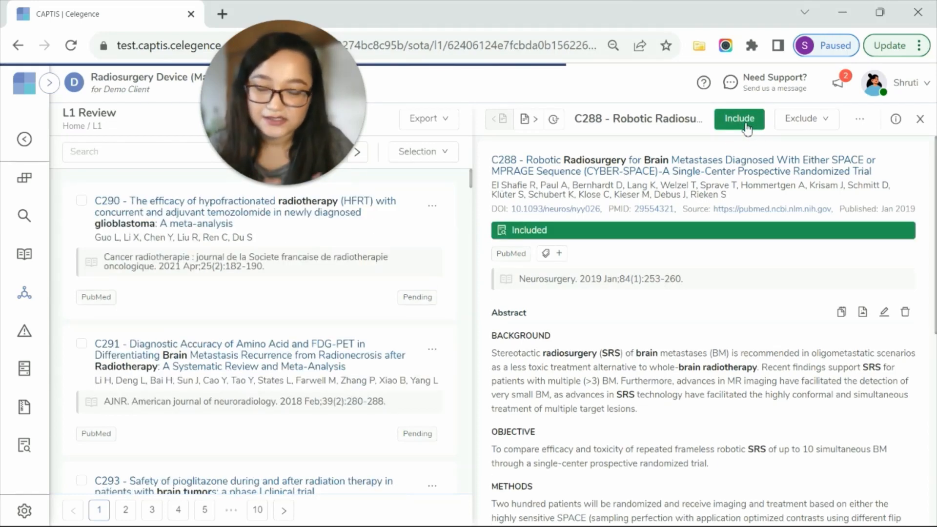
left_click(561, 253)
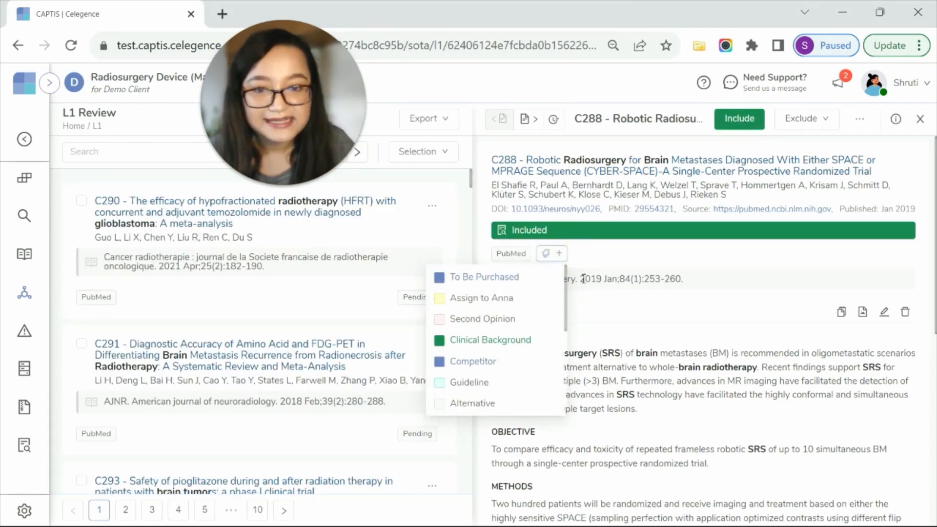
left_click_drag(565, 289, 568, 294)
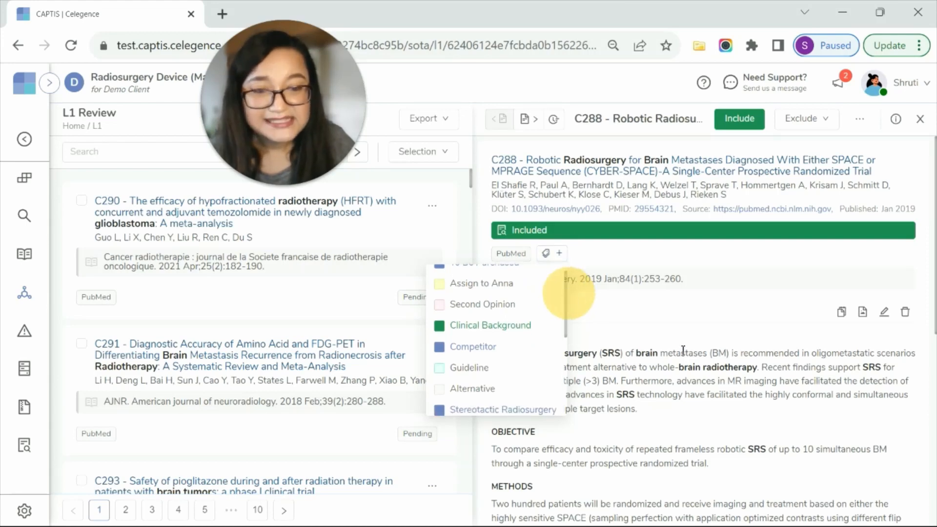
left_click(510, 333)
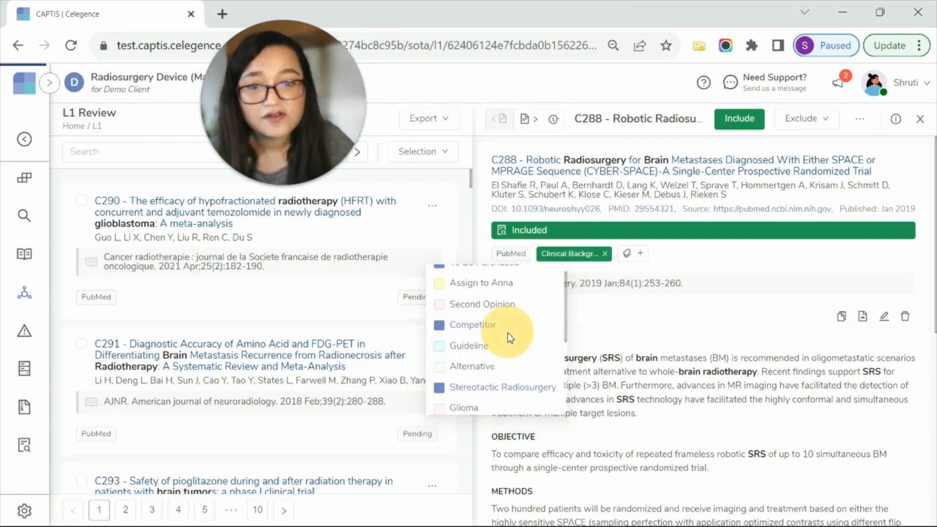
left_click(635, 256)
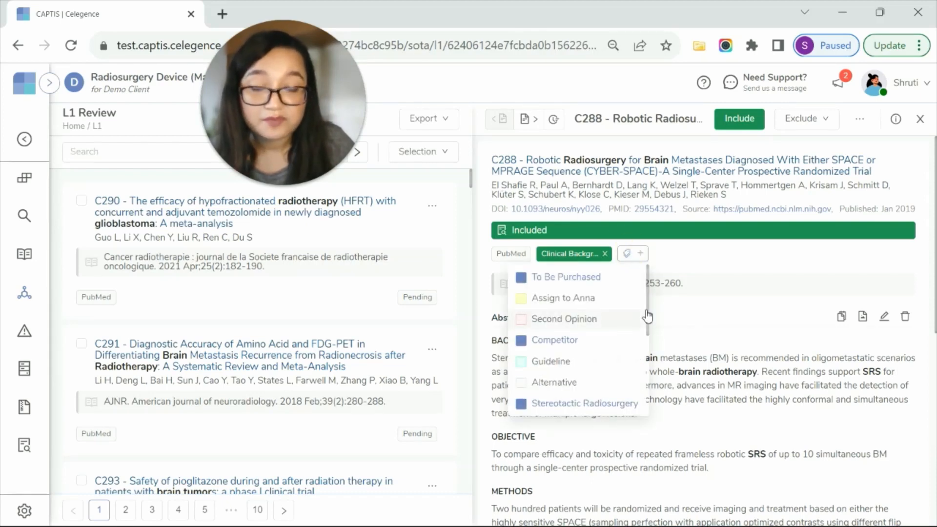
left_click(587, 342)
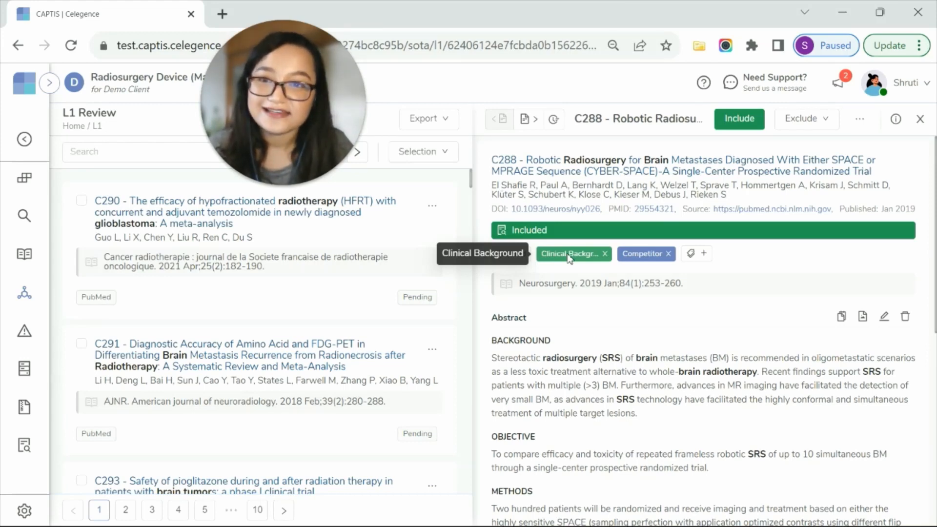
Move on to article C290 and exclude it with the reason Data not pertaining to review of interest.
left_click(523, 118)
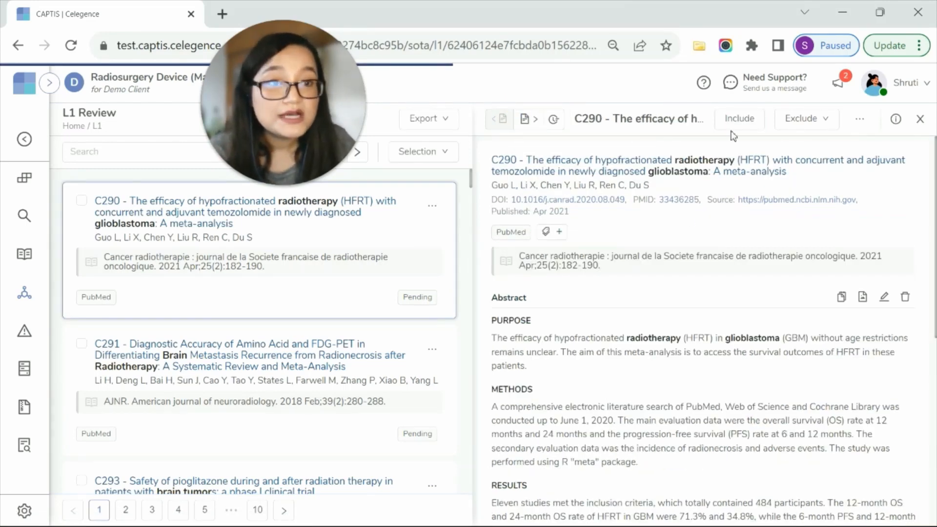
left_click(811, 120)
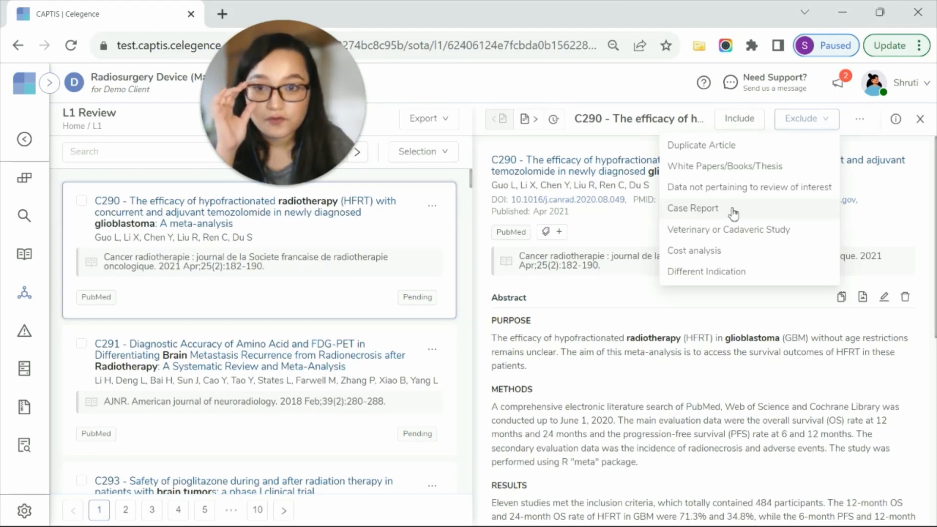
left_click(748, 189)
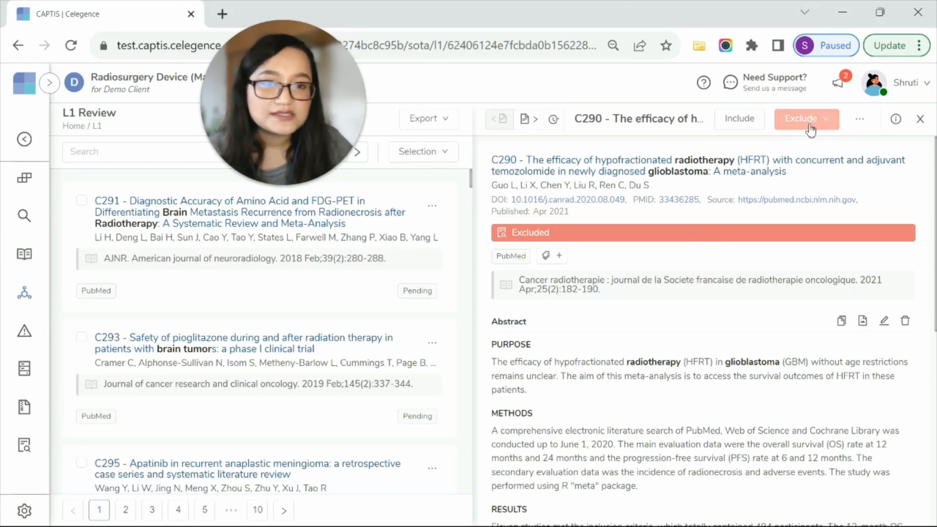
Mark the excluded article C290 for use in DUE and check its DUE labels.
left_click(860, 121)
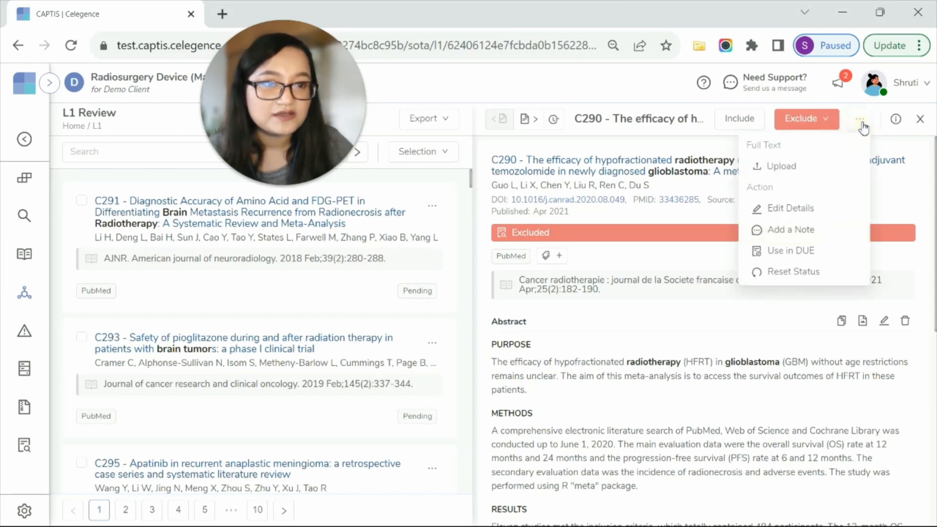
left_click(815, 252)
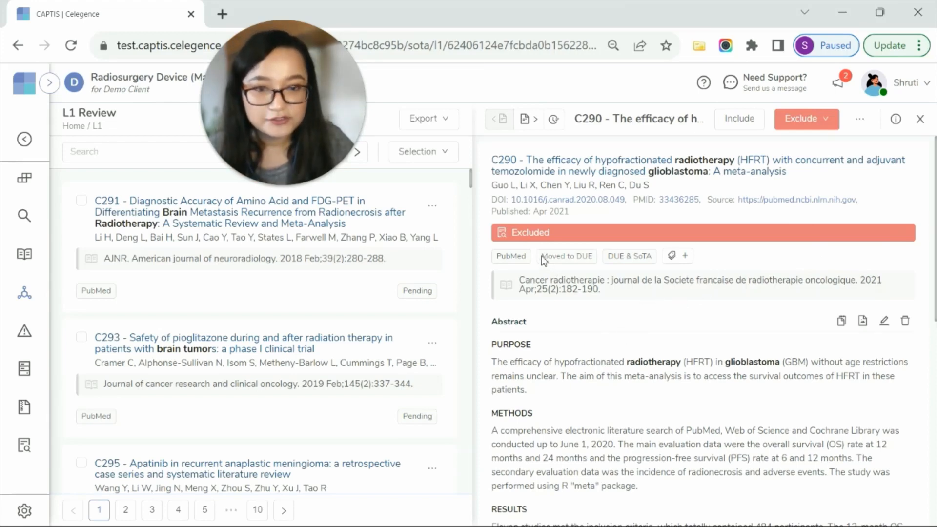
left_click_drag(541, 256, 653, 259)
left_click(613, 258)
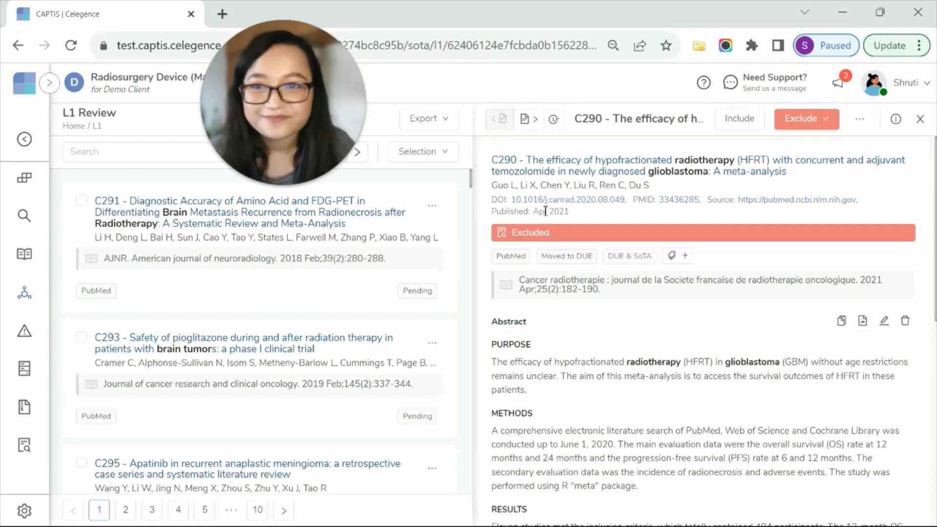
Open the SoTA L2 Review list and filter it to Actions Pending articles that have an article attached.
mouse_move(24, 293)
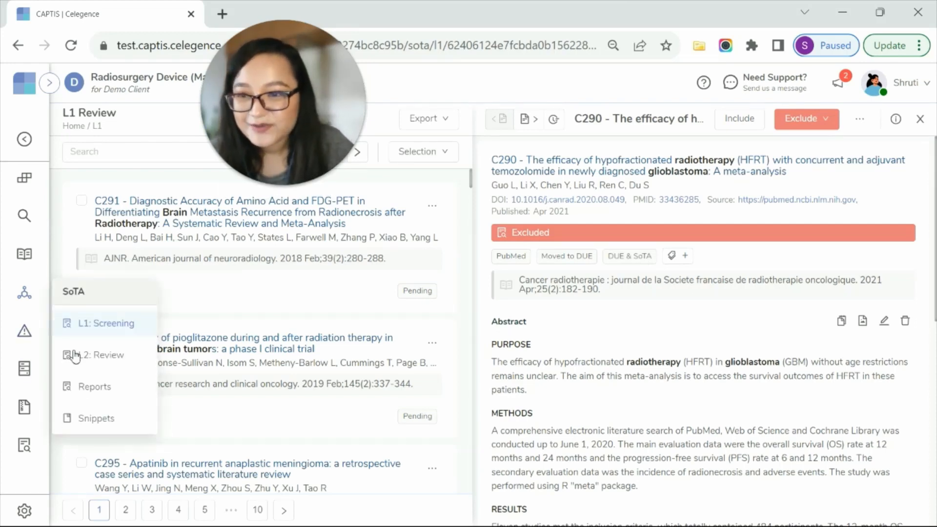
left_click(106, 357)
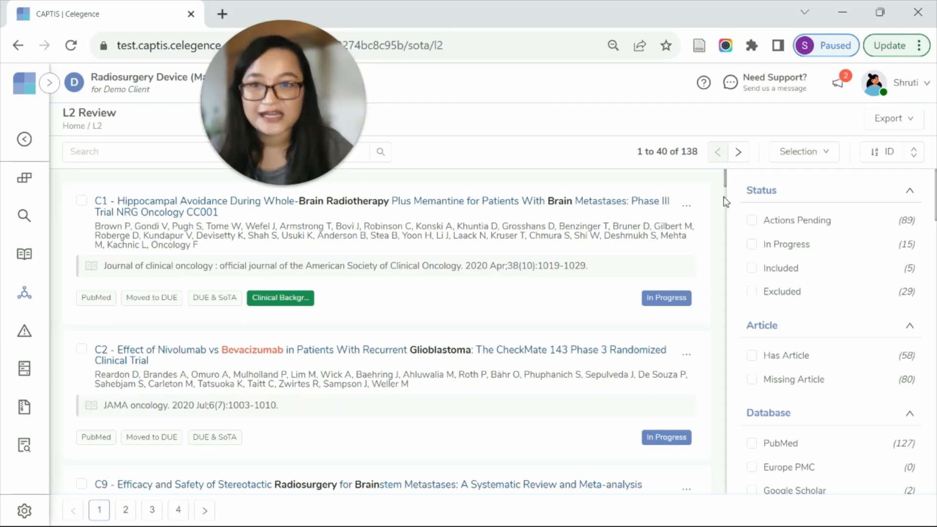
scroll(849, 424, "down", 8)
scroll(845, 424, "up", 8)
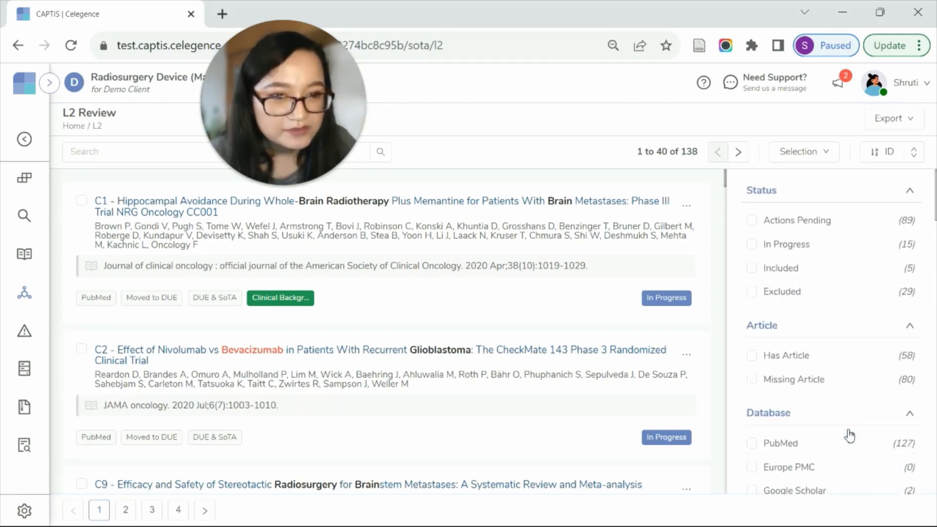
left_click(833, 363)
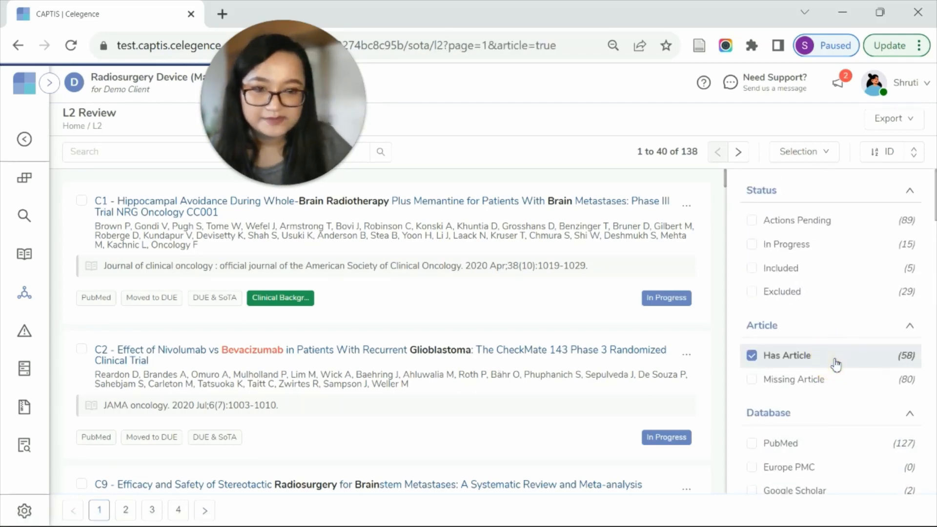
left_click(818, 222)
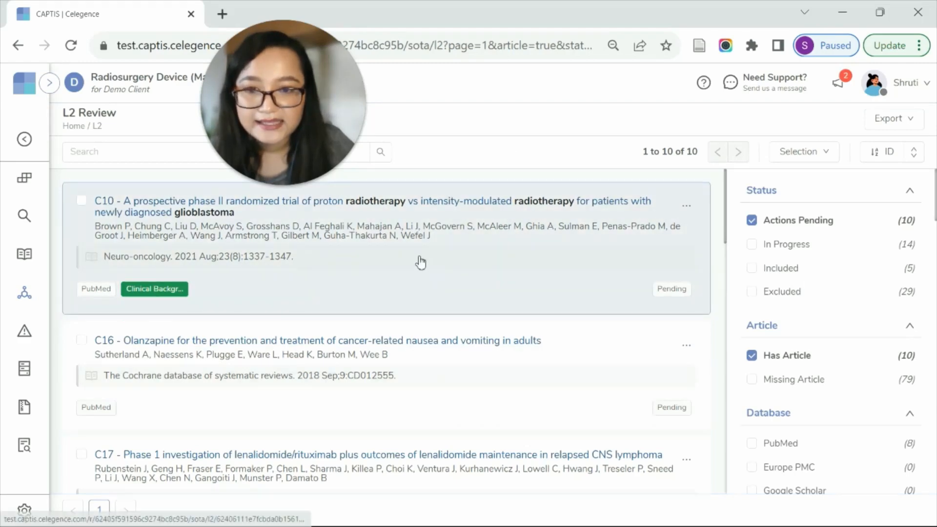
Open article C10 on proton radiotherapy versus intensity-modulated radiotherapy and display its full-text PDF.
left_click(420, 259)
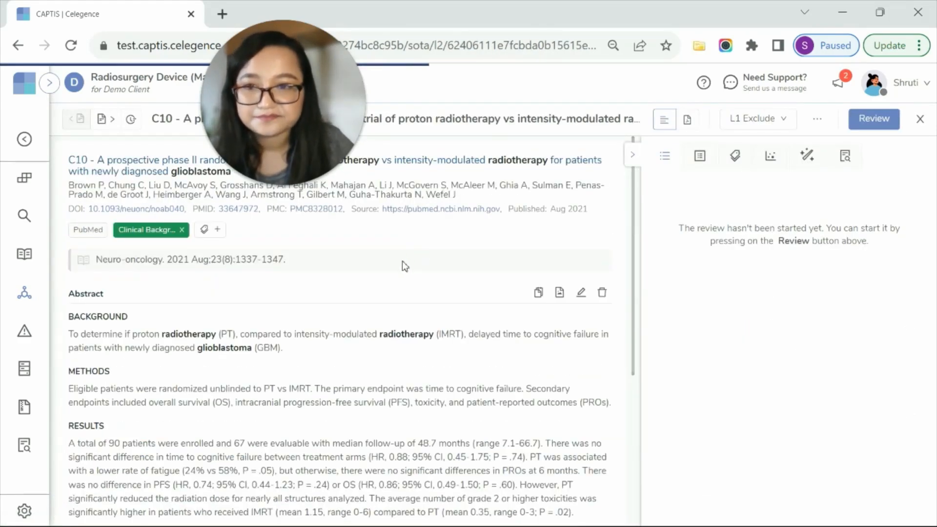
left_click_drag(300, 113, 871, 479)
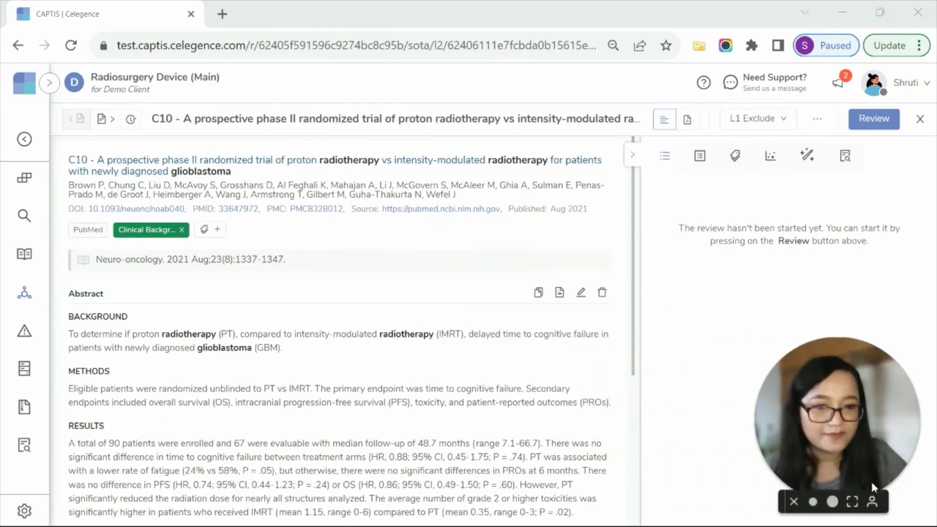
left_click(689, 123)
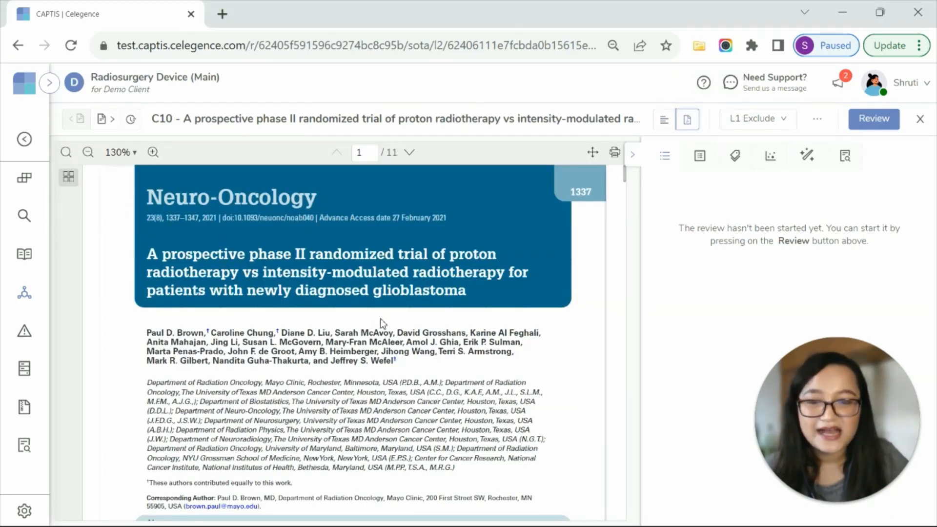
scroll(379, 319, "down", 10)
scroll(388, 323, "up", 5)
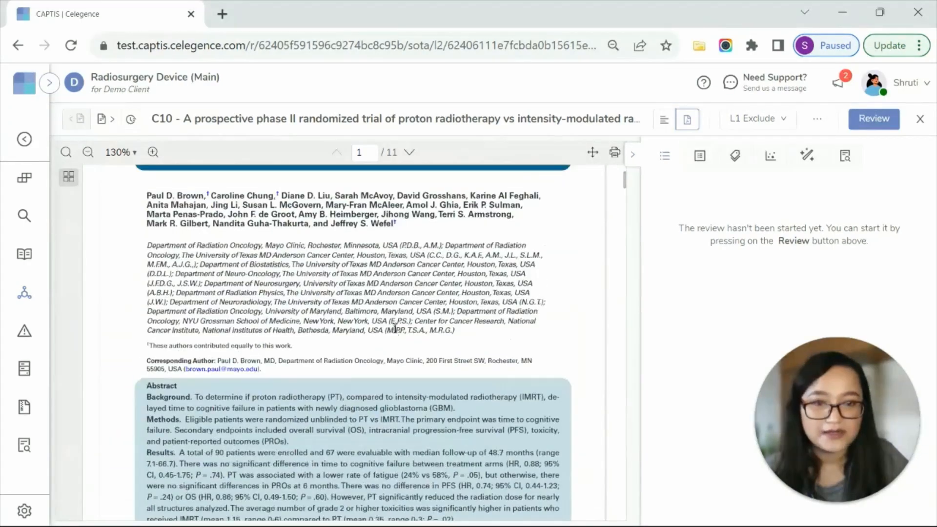
Start the review of article C10 and answer its appraisal questions with D2 Comparable Device/Treatment, A1 Same or similar use, P1 Applicable and R1 Acceptable.
left_click(881, 128)
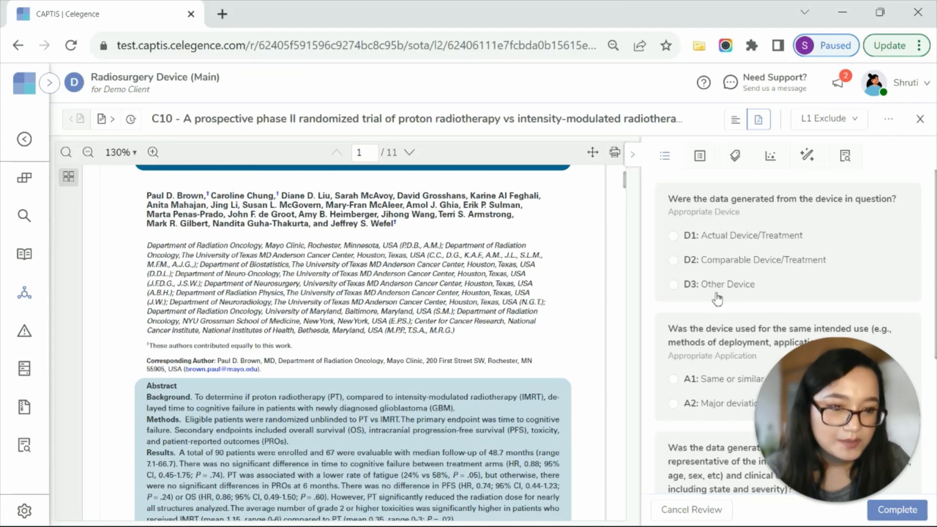
scroll(729, 373, "down", 3)
scroll(729, 372, "down", 2)
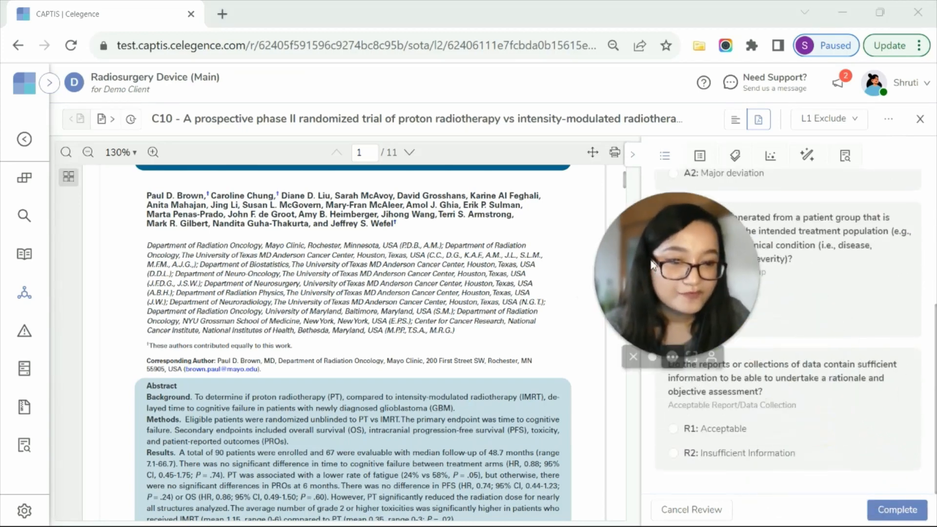
scroll(863, 316, "up", 5)
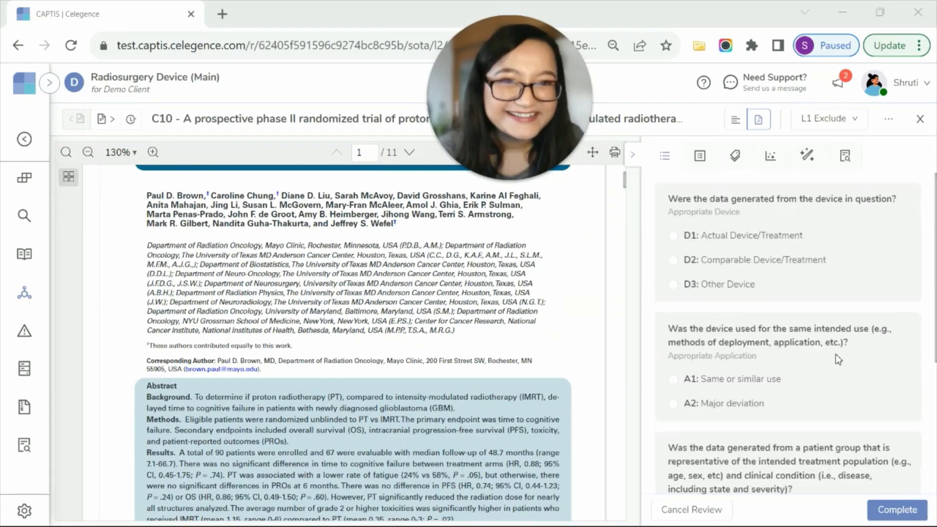
scroll(499, 380, "down", 6)
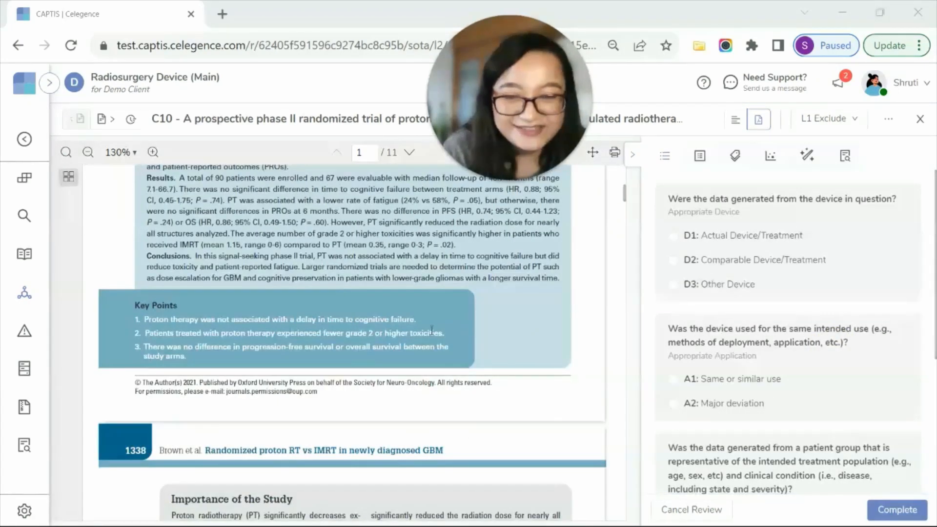
scroll(498, 380, "down", 3)
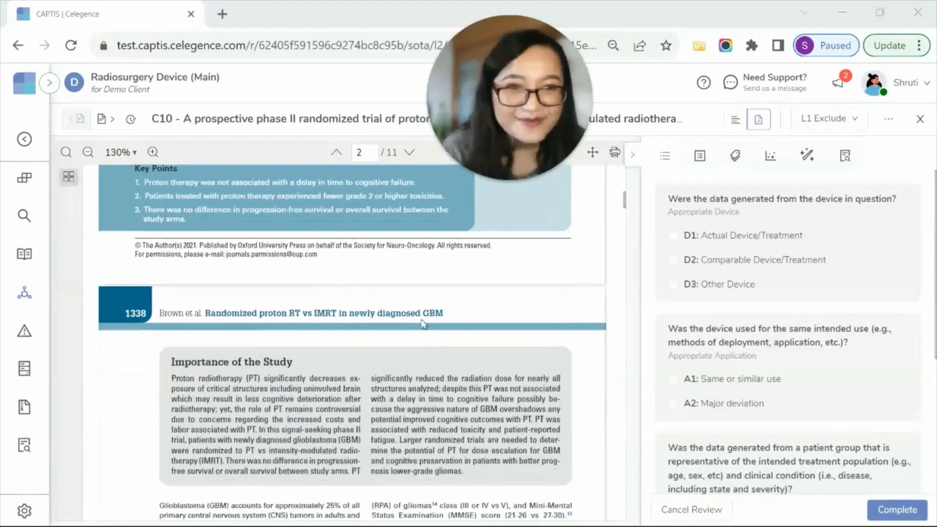
left_click(711, 380)
scroll(712, 341, "down", 4)
left_click(724, 301)
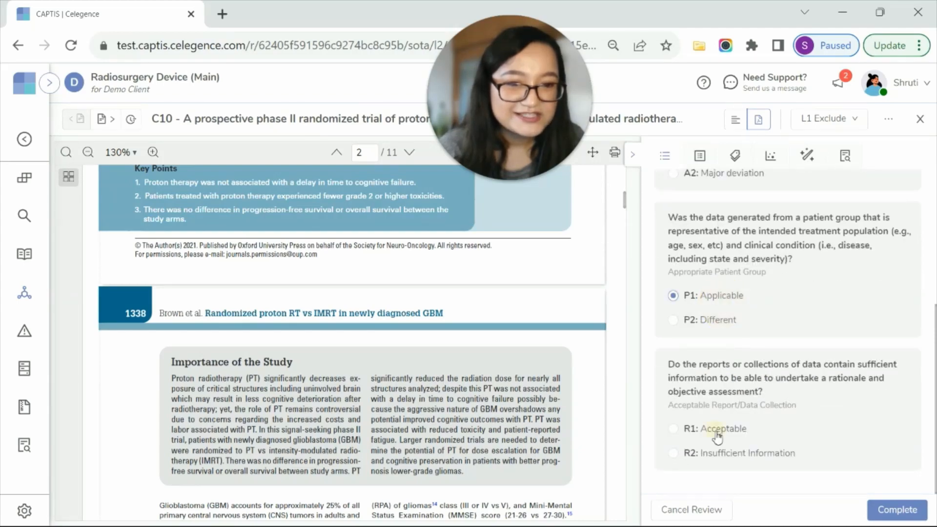
left_click(717, 429)
Highlight the opening eligibility text of the Patients section on page 2 and save the highlight with the tags Performance, SoTA and Benefit.
scroll(487, 380, "down", 6)
scroll(487, 381, "down", 3)
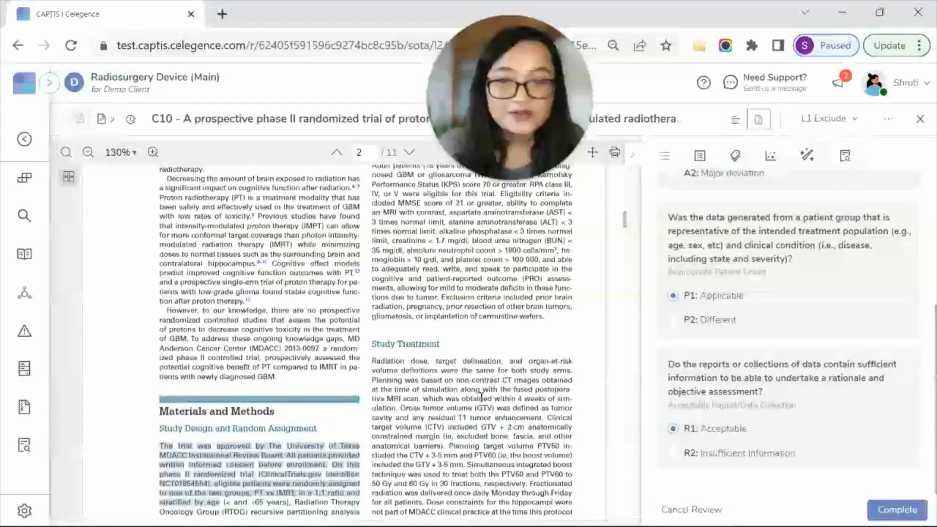
scroll(450, 381, "up", 3)
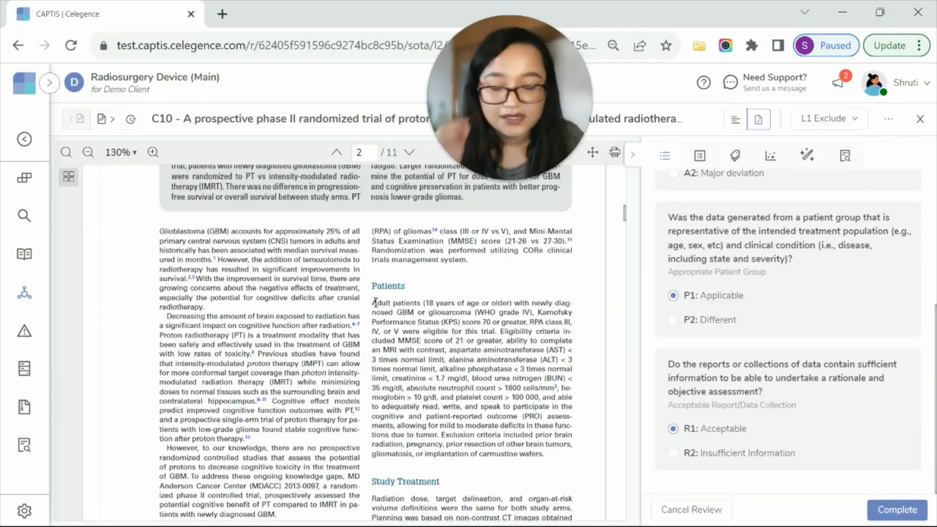
mouse_move(375, 304)
left_mouse_down()
mouse_move(376, 352)
mouse_move(433, 366)
mouse_move(491, 363)
mouse_move(474, 360)
left_mouse_up()
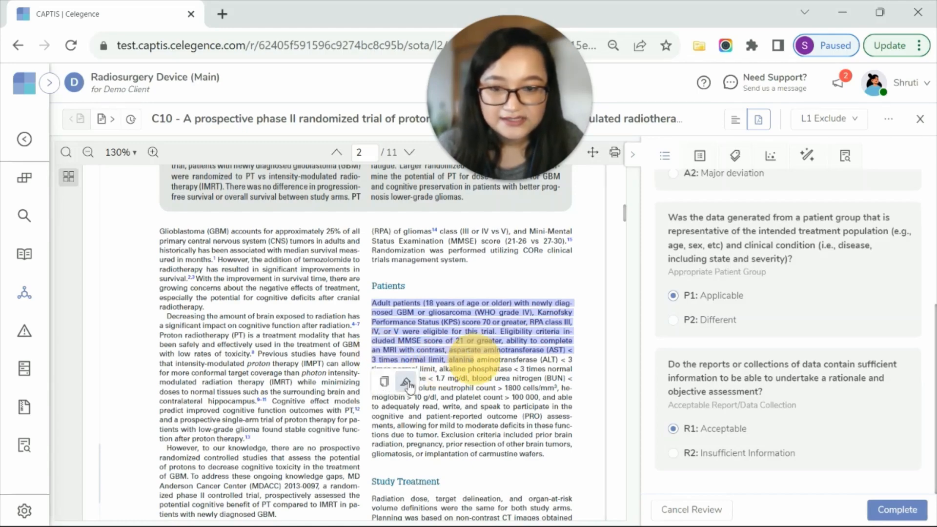
left_click(407, 383)
left_click(324, 286)
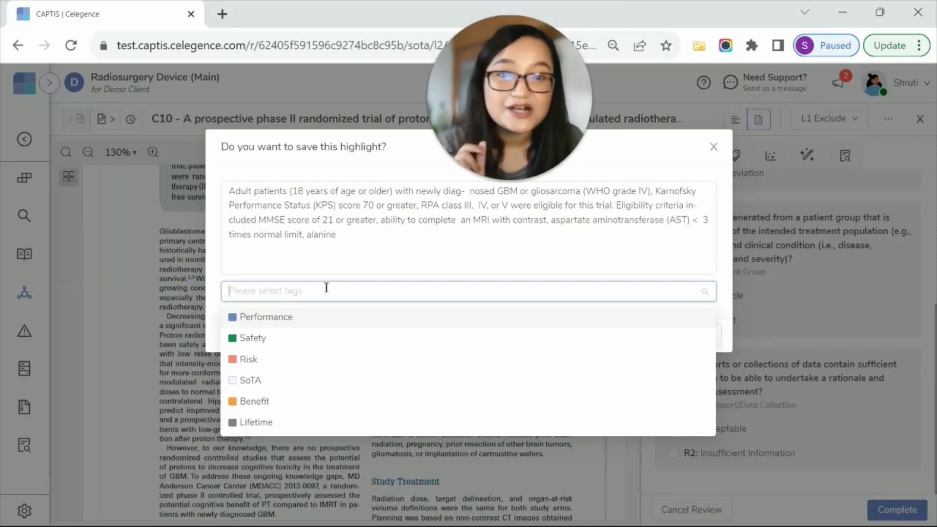
left_click(276, 317)
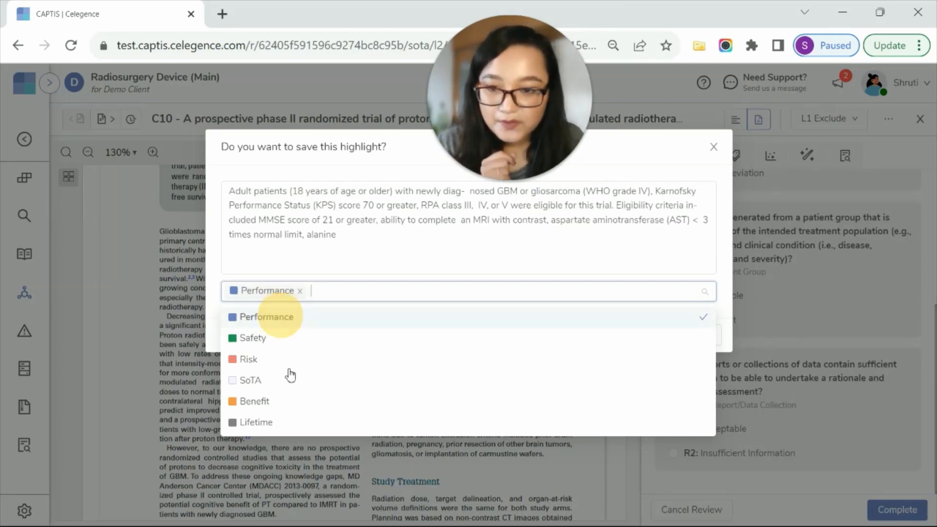
left_click(285, 382)
left_click(280, 409)
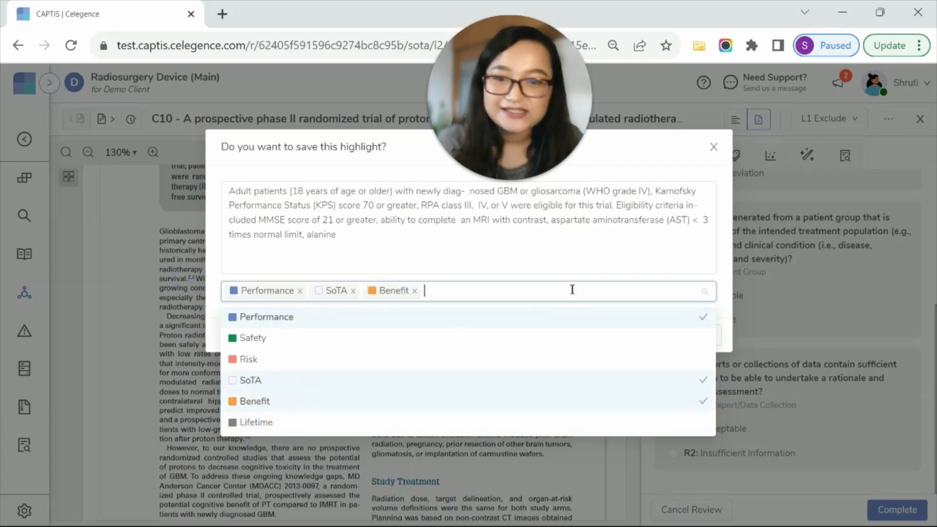
left_click(544, 264)
left_click(576, 334)
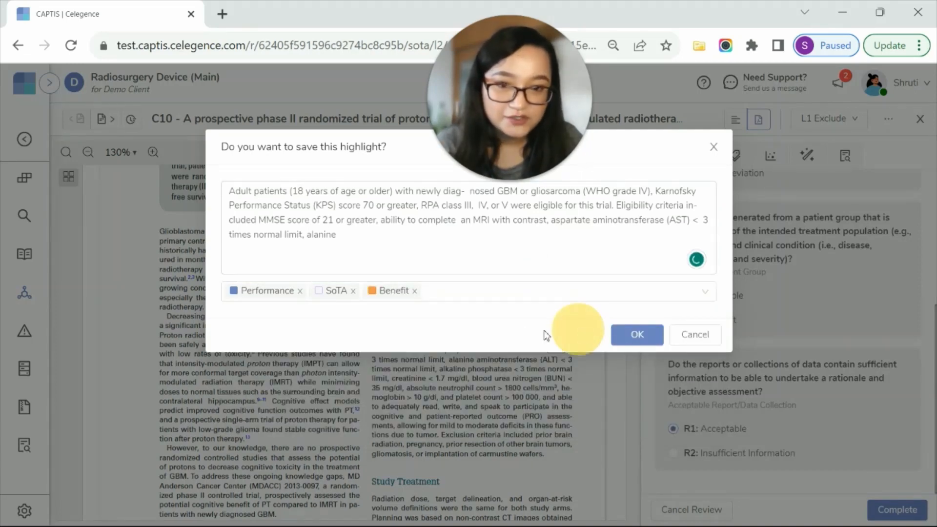
left_click(632, 339)
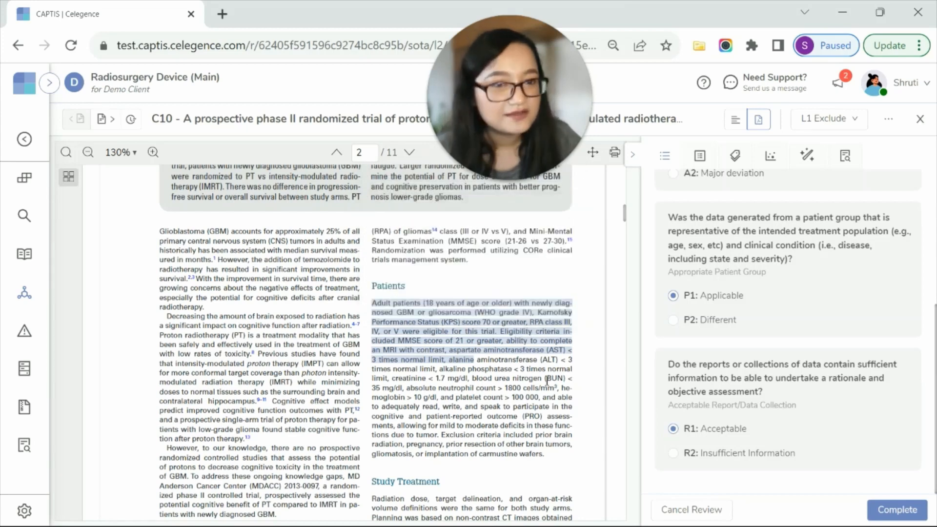
Display article C10's data extraction fields and examine the Copilot suggestion for Study Type/Purpose alongside the PDF text.
left_click(771, 157)
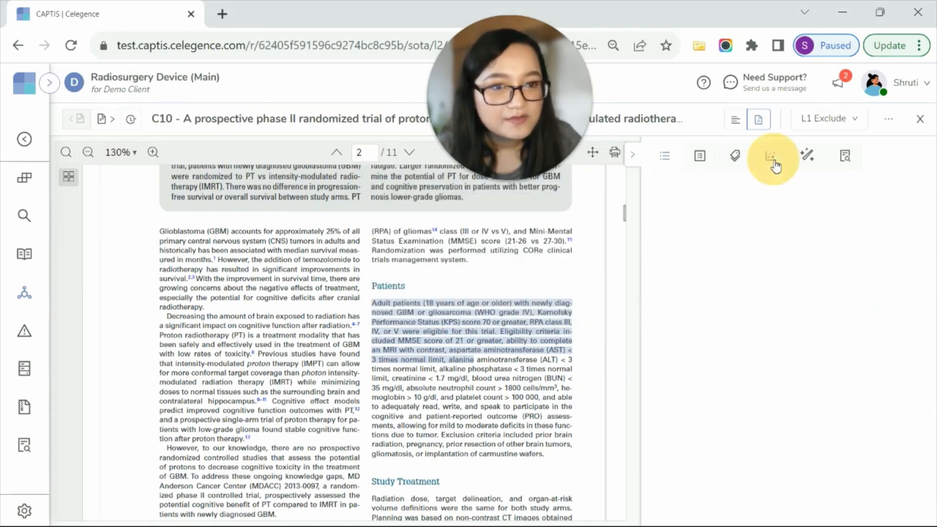
scroll(783, 360, "up", 2)
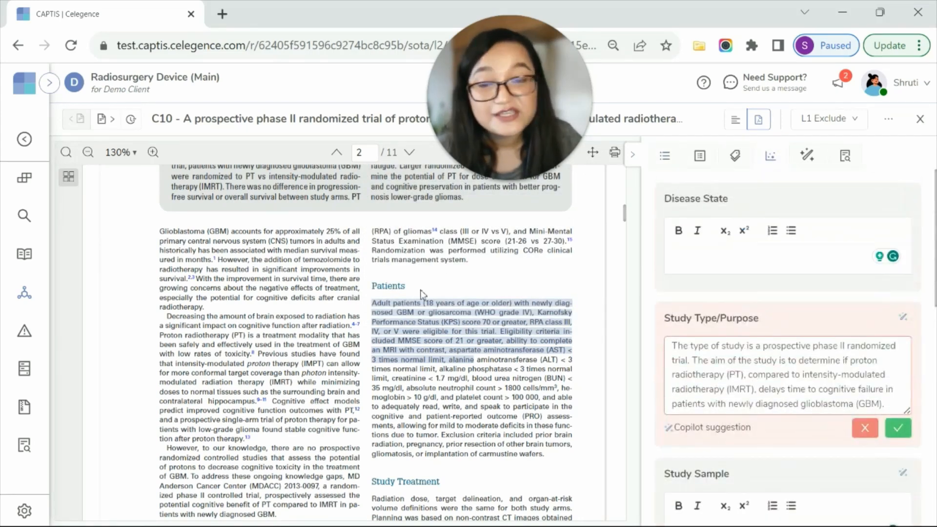
scroll(534, 416, "down", 5)
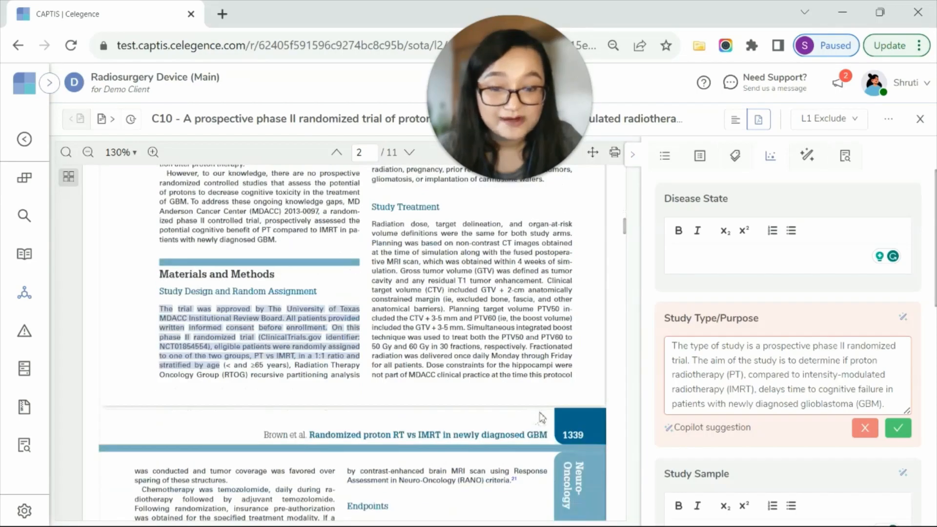
scroll(518, 373, "down", 12)
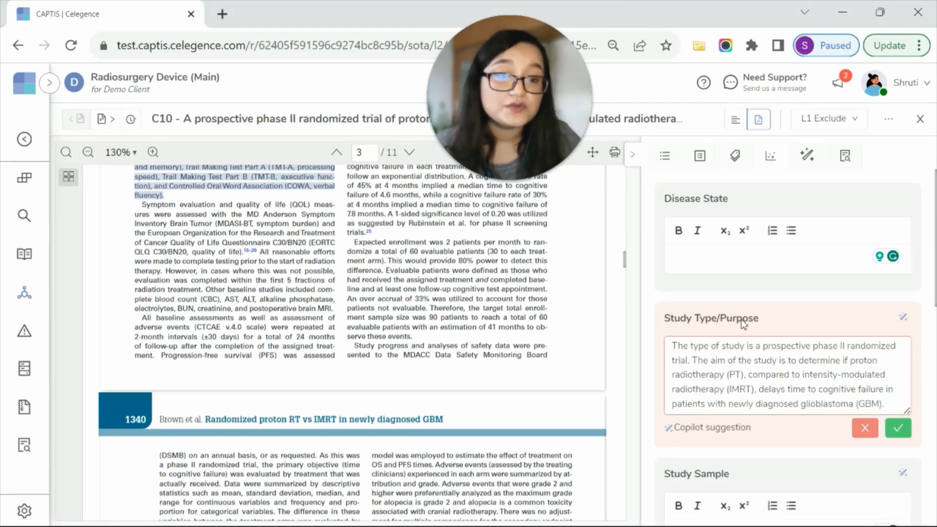
scroll(692, 408, "down", 3)
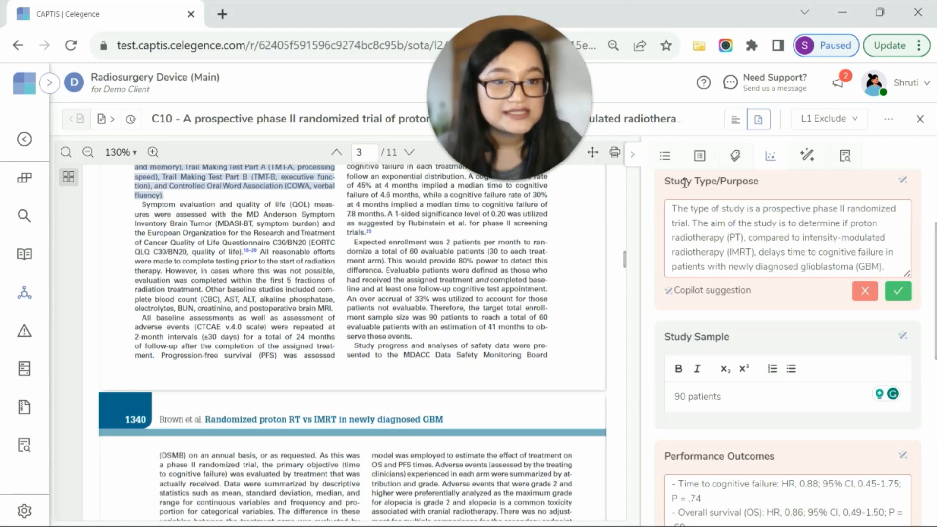
left_click_drag(674, 182, 776, 182)
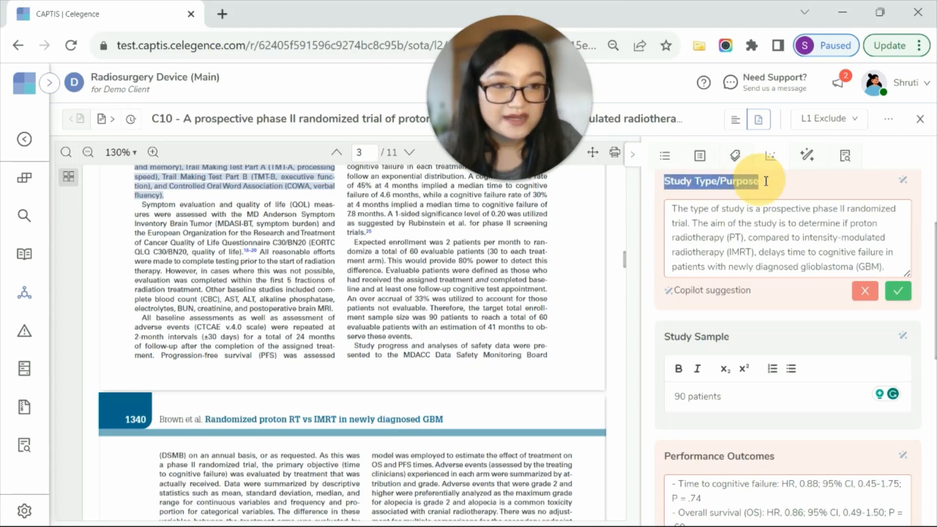
left_click(812, 200)
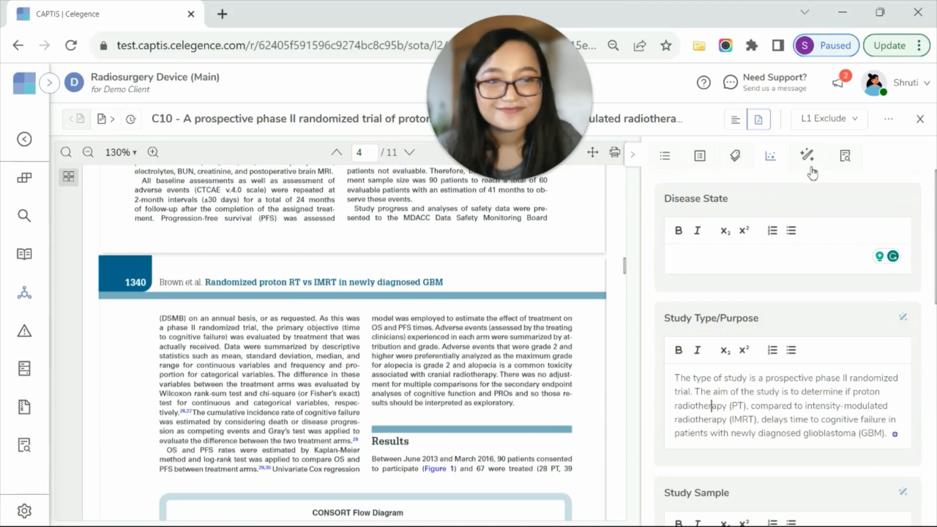
Open the CAPTIS Copilot chat for article C10 and read its earlier answers on study methodology and adverse events.
left_click(807, 156)
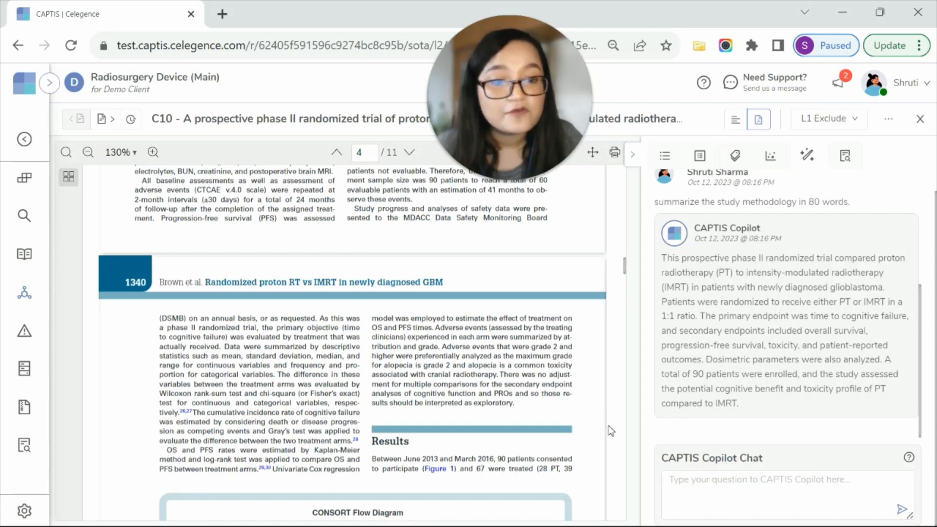
left_click_drag(658, 204, 856, 201)
left_click(797, 203)
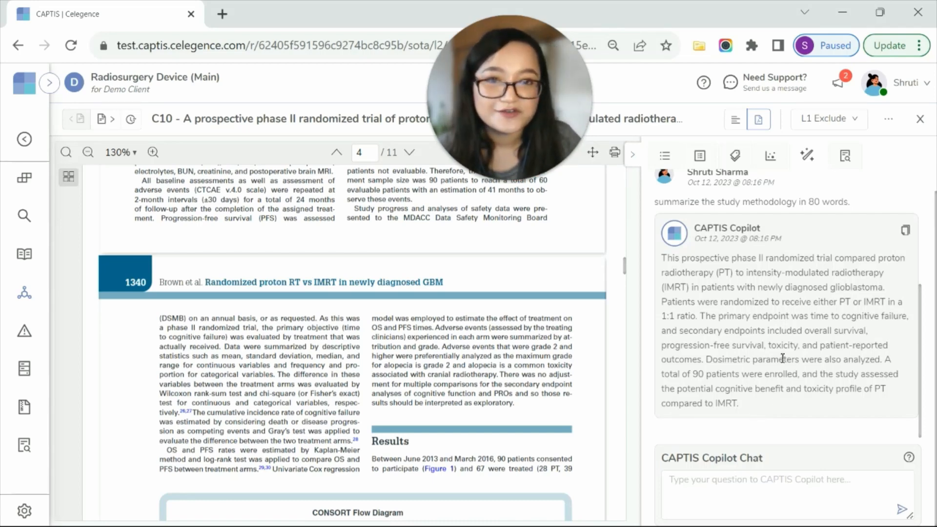
scroll(721, 442, "up", 5)
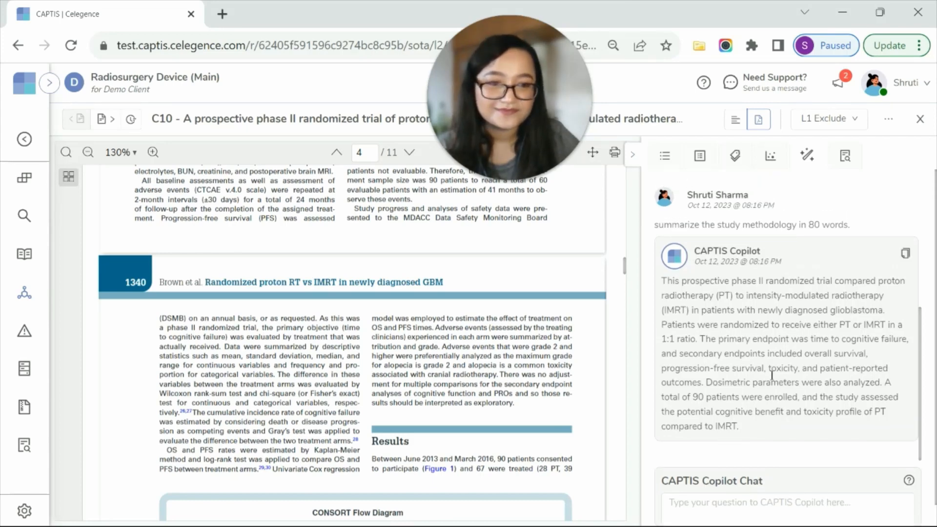
Open the SoTA Reports list and view the PRISMA Flow Diagram from identification through the later stages.
mouse_move(42, 301)
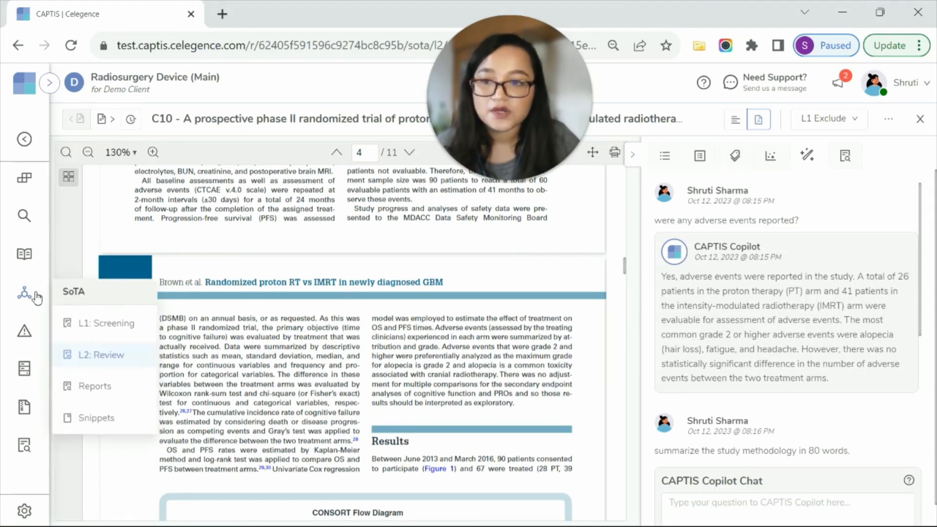
left_click(118, 391)
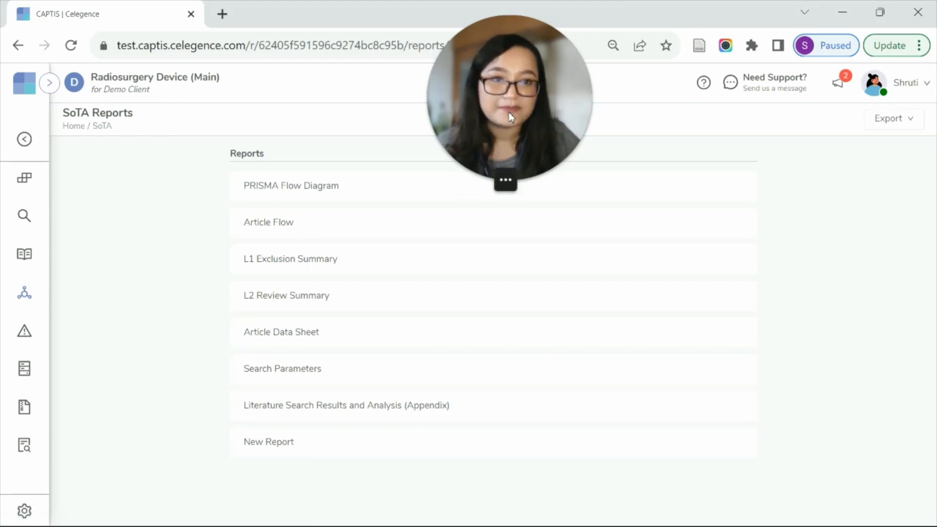
left_click_drag(508, 113, 823, 420)
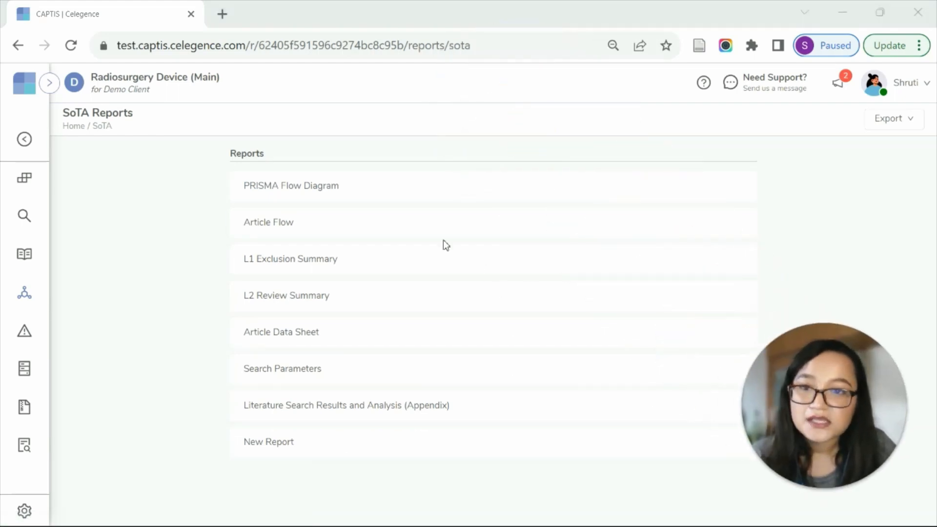
left_click(356, 193)
left_click(357, 194)
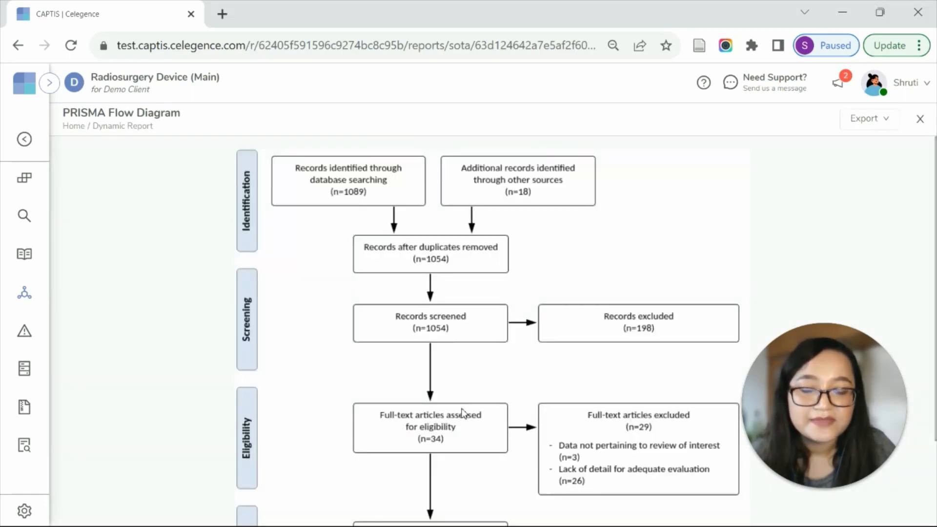
scroll(464, 415, "down", 3)
scroll(464, 415, "up", 3)
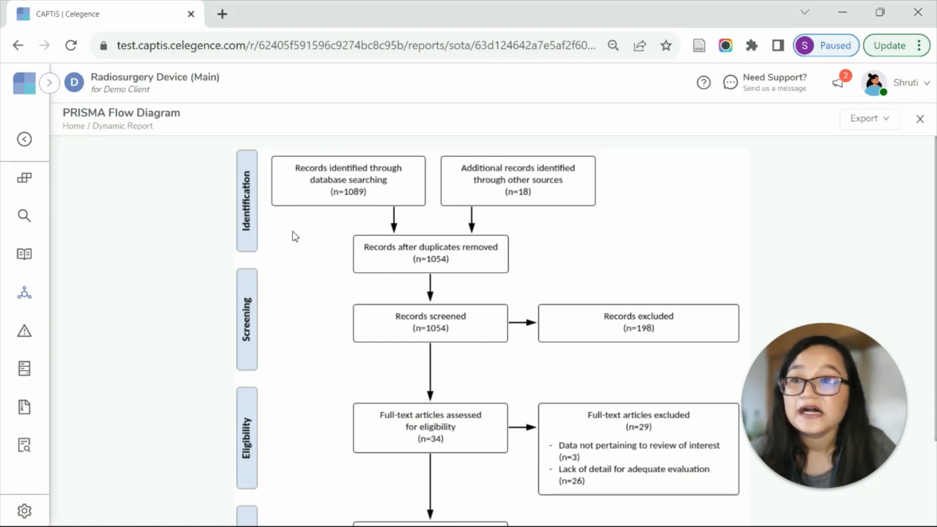
Return to the SoTA reports and examine the L2 Review Summary with its appraisal ratings for each reference.
left_click(18, 45)
left_click(294, 296)
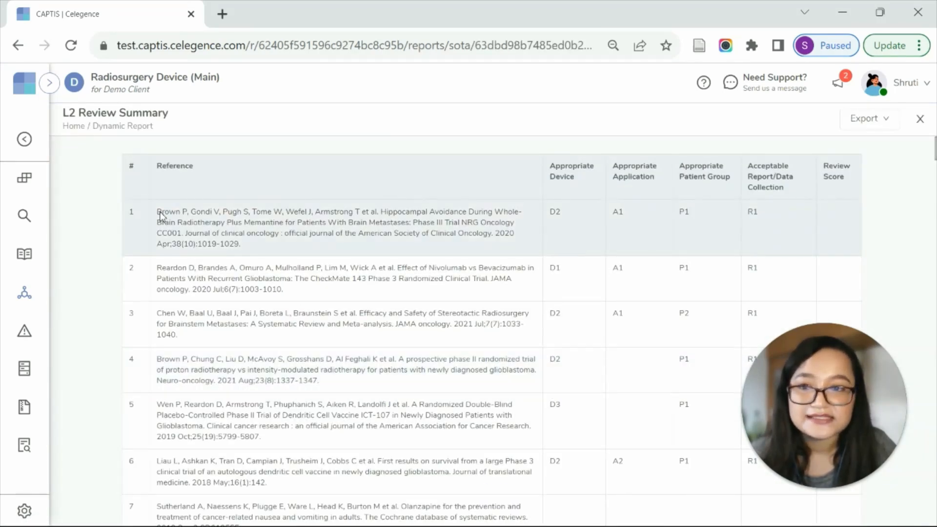
scroll(362, 389, "down", 5)
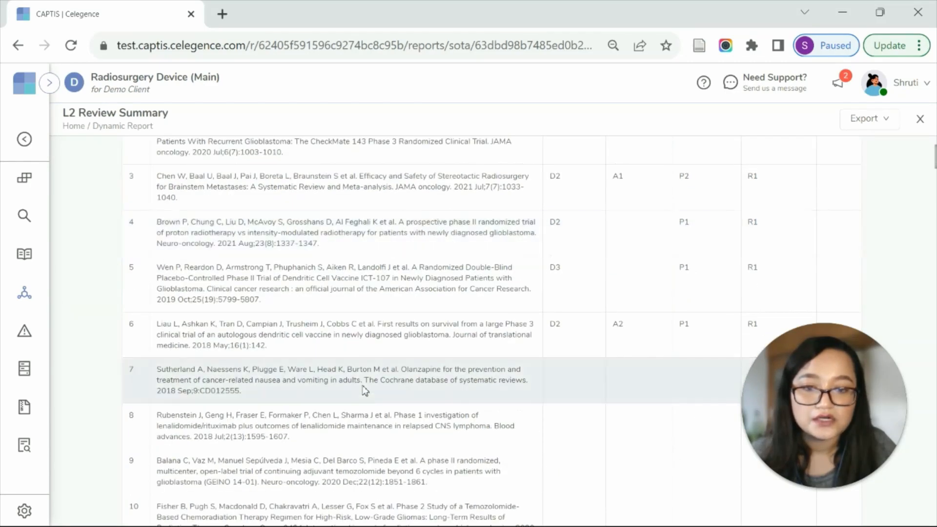
scroll(408, 403, "up", 5)
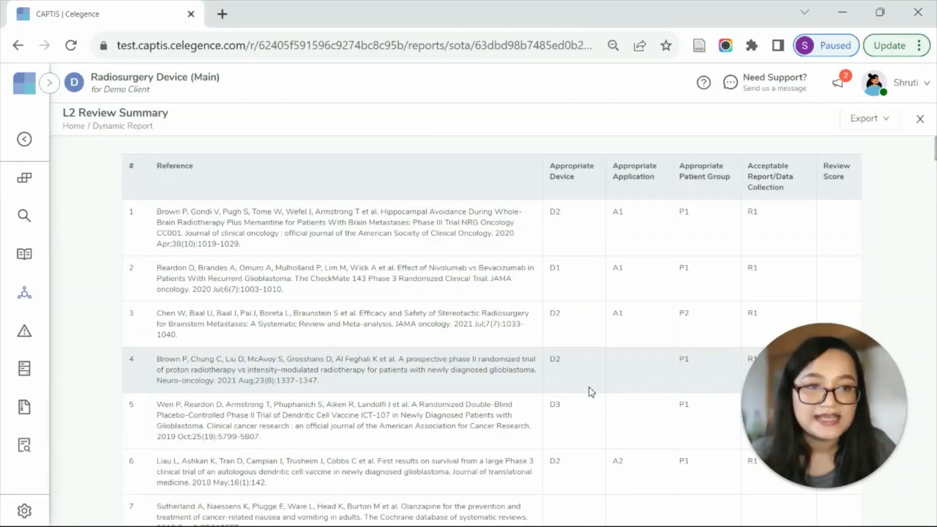
scroll(589, 391, "down", 10)
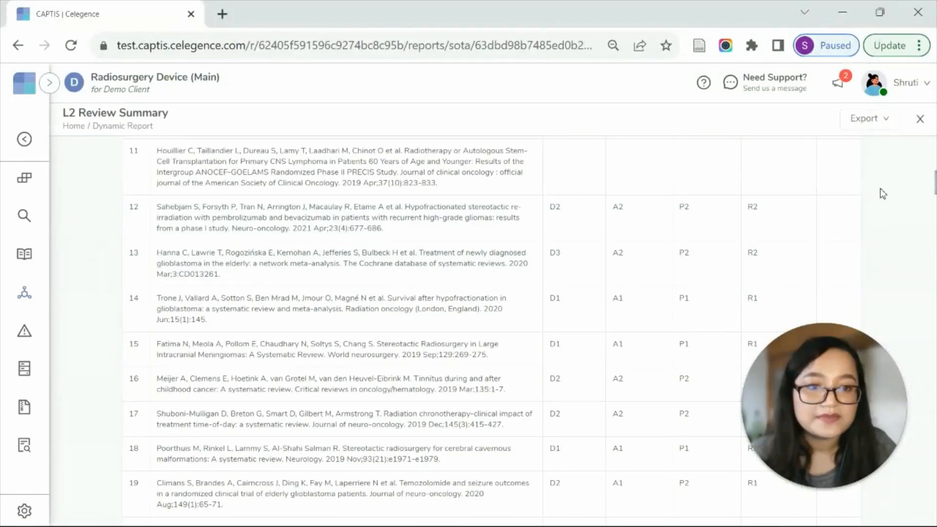
Return to the SoTA reports and examine the Article Data Sheet's study purpose, sample and safety outcome columns.
left_click(19, 45)
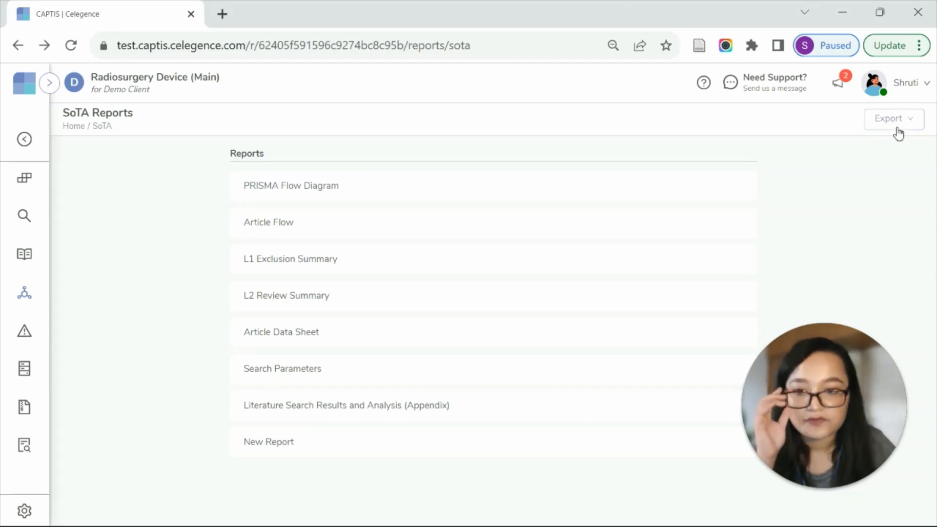
left_click(325, 336)
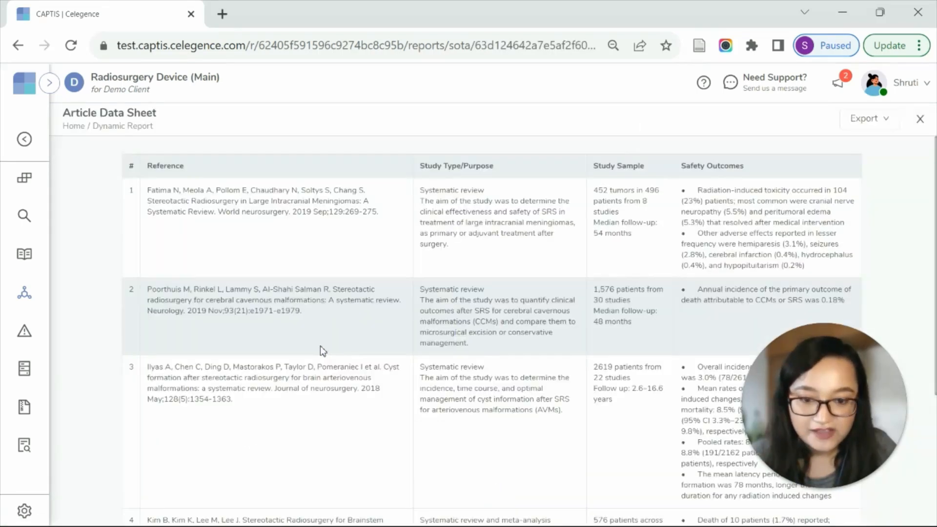
scroll(469, 375, "down", 3)
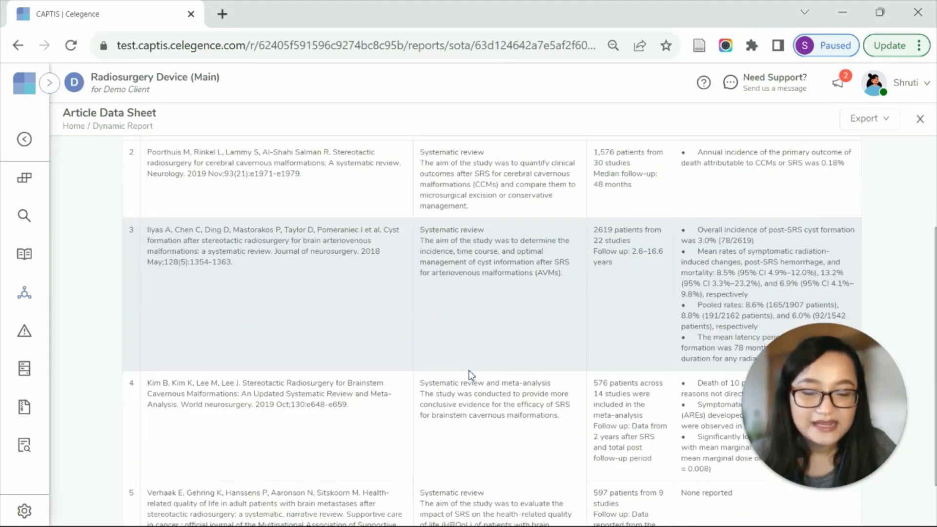
scroll(464, 391, "up", 3)
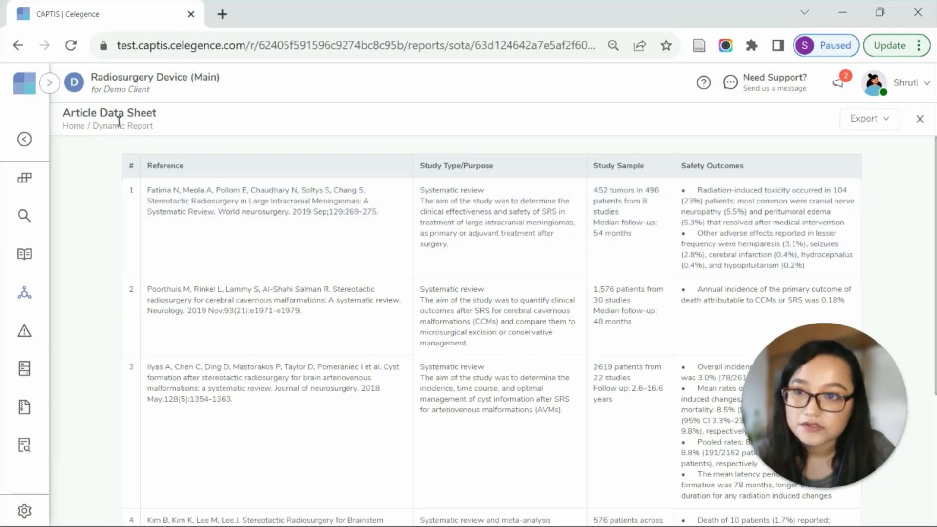
View the SoTA Search Parameters report and the Literature Search Results and Analysis (Appendix) with its inclusion decisions and exclusion reasons.
left_click(18, 45)
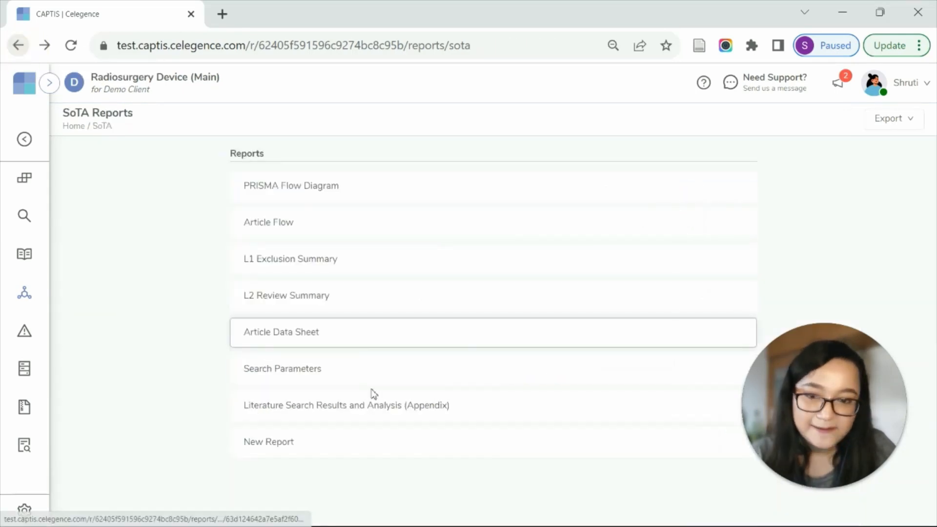
left_click(321, 380)
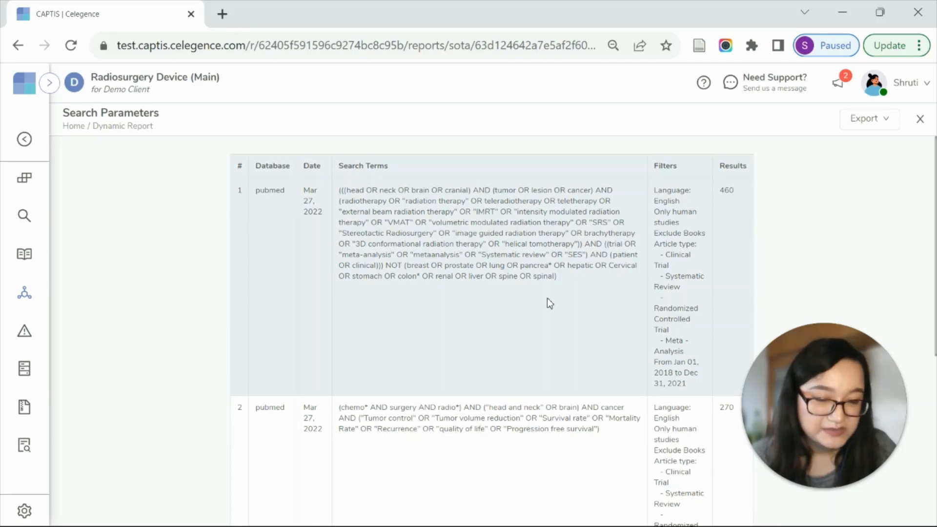
left_click(458, 412)
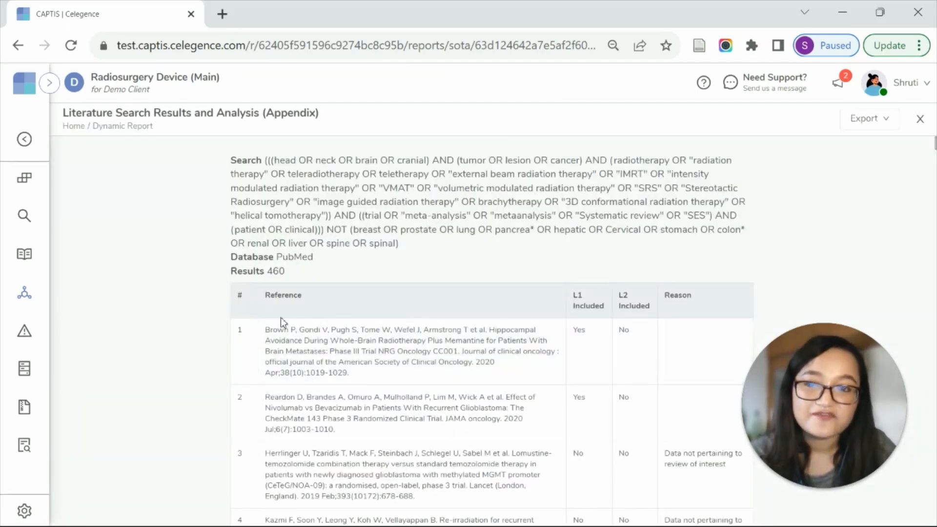
left_click_drag(273, 271, 312, 295)
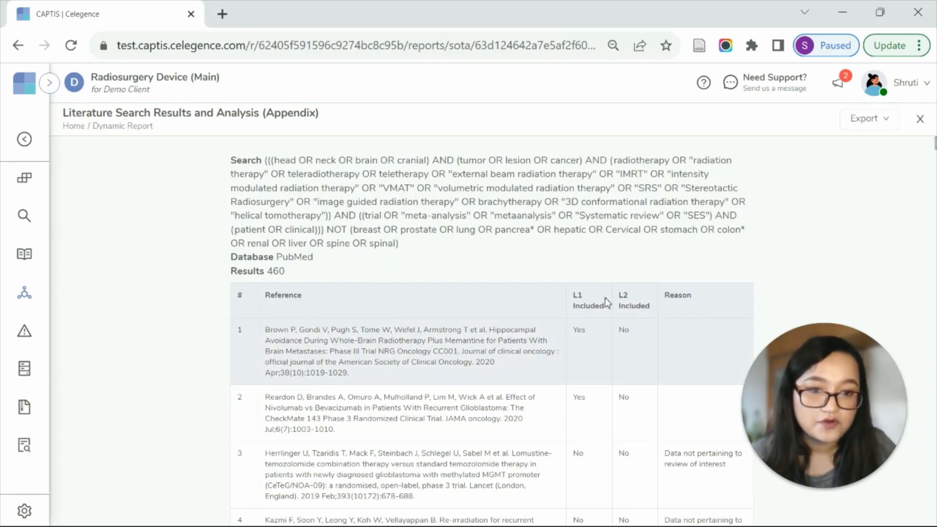
scroll(697, 478, "down", 3)
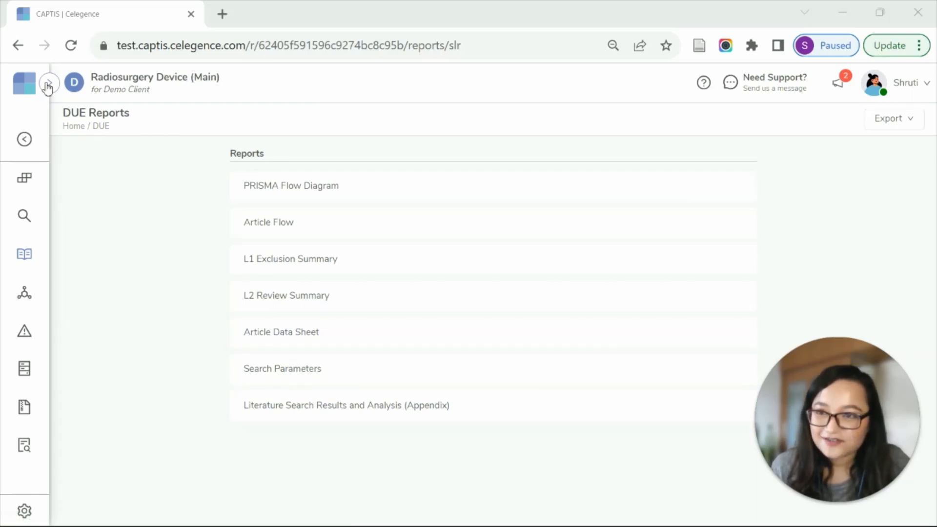
Open the MAUDE search form under Risk Analysis and display the available product codes.
left_click(49, 84)
left_click(81, 298)
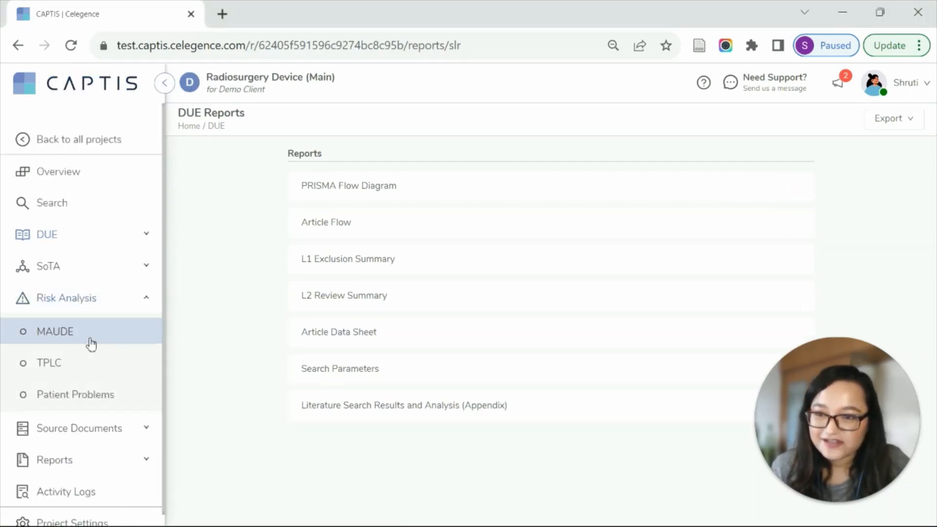
left_click(90, 342)
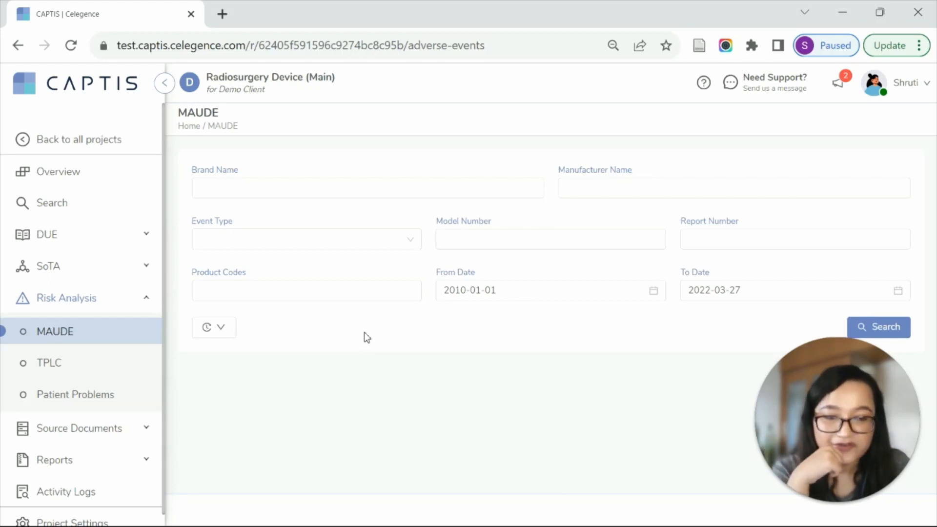
left_click(298, 298)
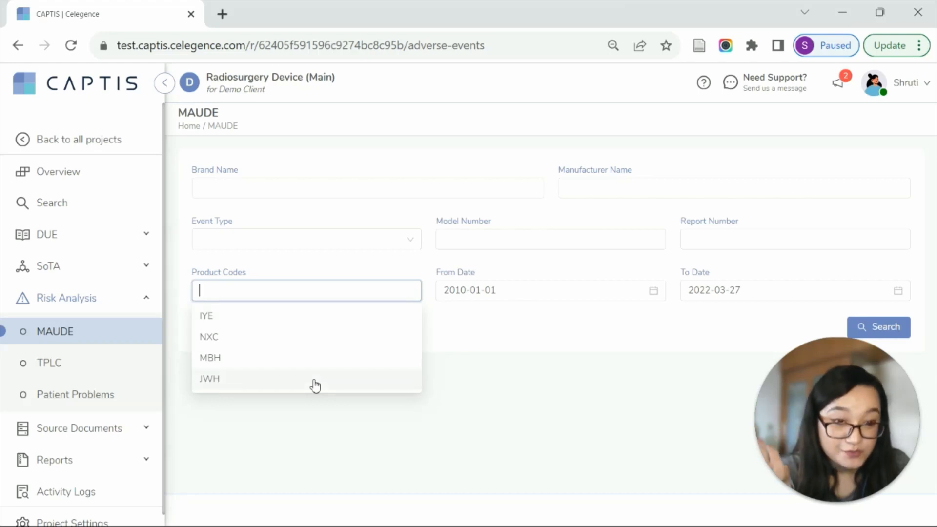
Browse the Brand Name options available in the MAUDE search form.
left_click(257, 186)
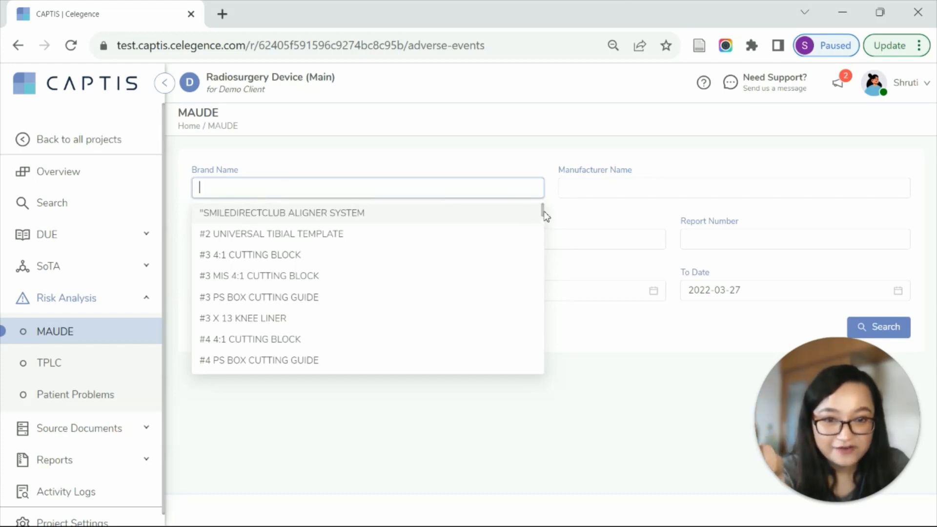
left_click_drag(544, 212, 544, 221)
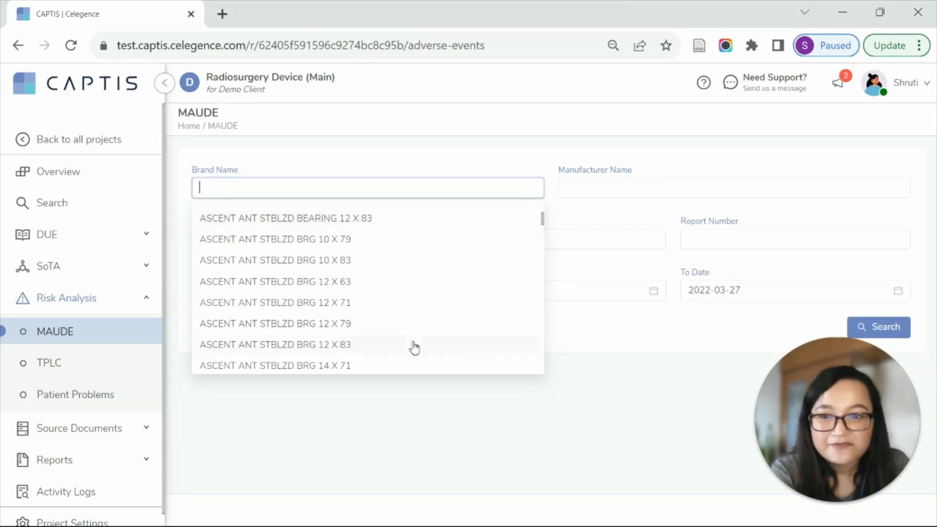
scroll(415, 348, "down", 4)
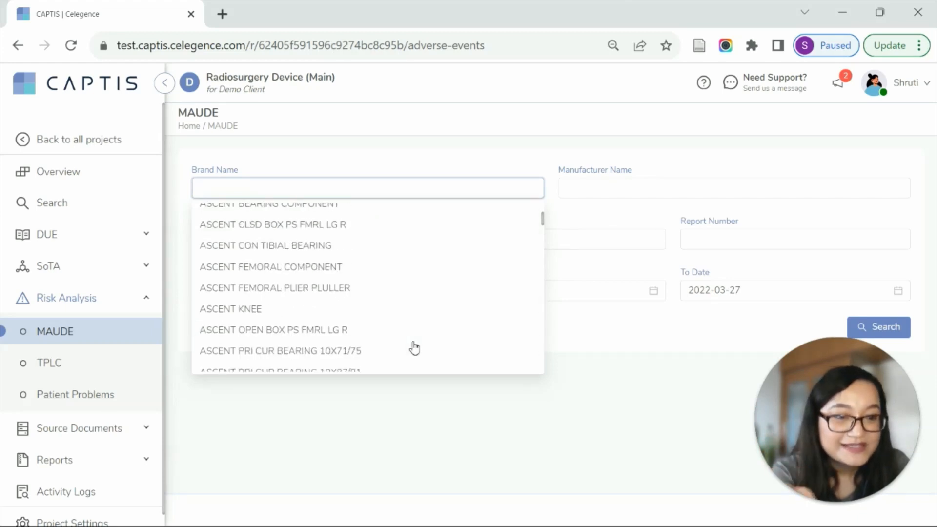
scroll(414, 348, "down", 3)
scroll(417, 344, "down", 5)
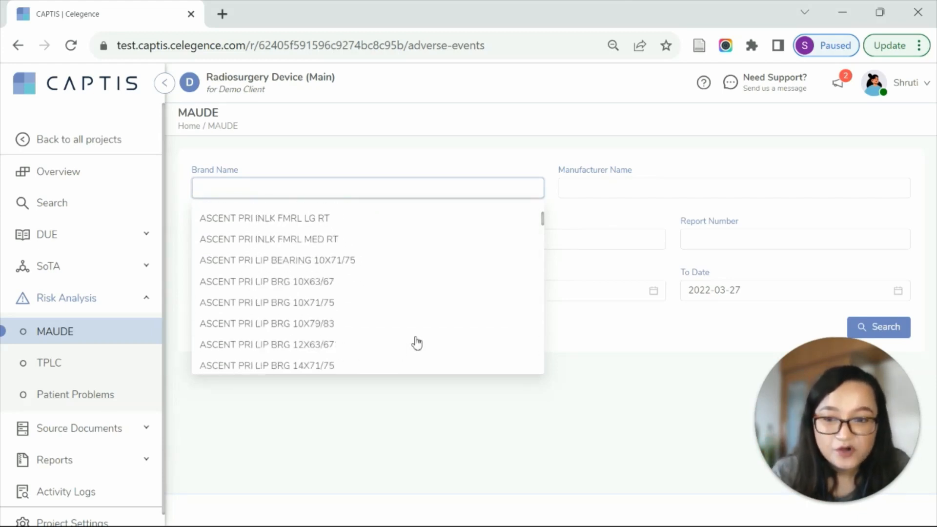
scroll(401, 334, "down", 9)
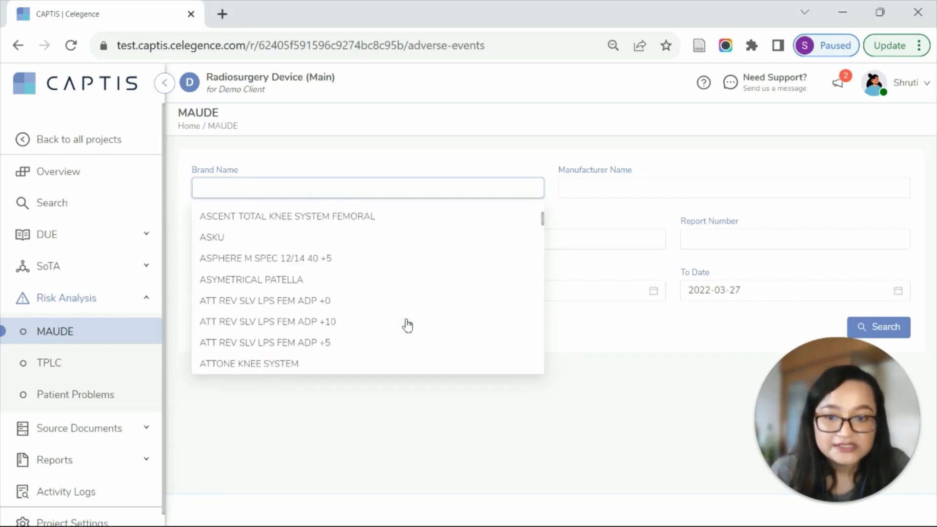
Search MAUDE adverse events for the eight listed "3d" brand names from 3D KNEE to 3DKNEE, including the cemented femoral component and tibial downsize entries.
type("3d")
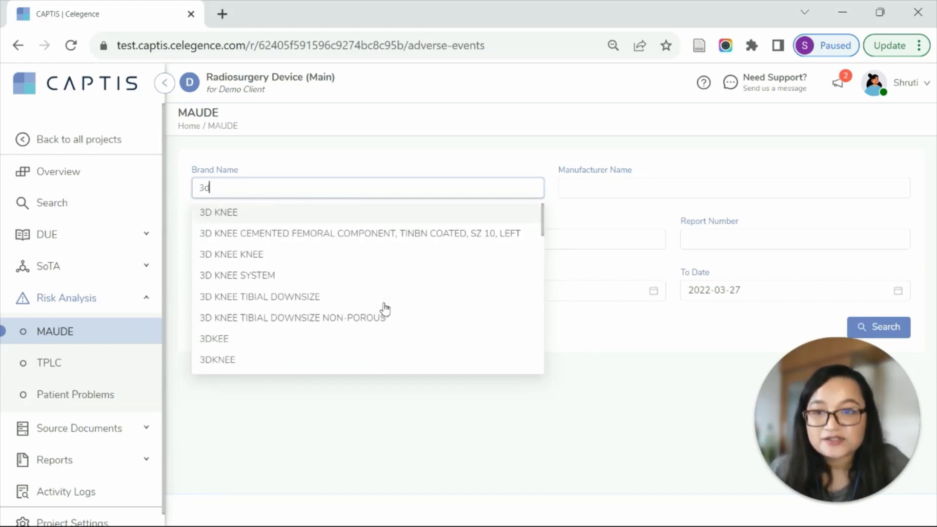
left_click(376, 213)
left_click(381, 240)
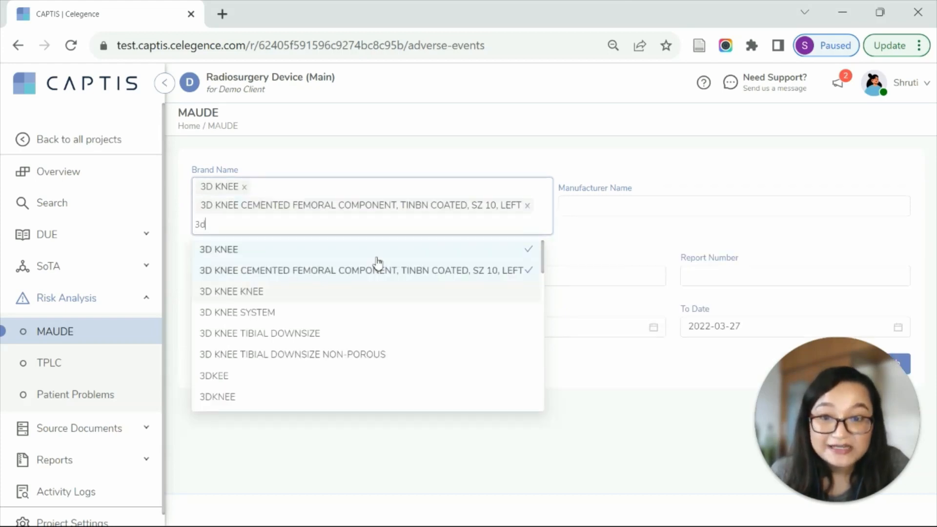
left_click(375, 254)
left_click(253, 273)
left_click(250, 232)
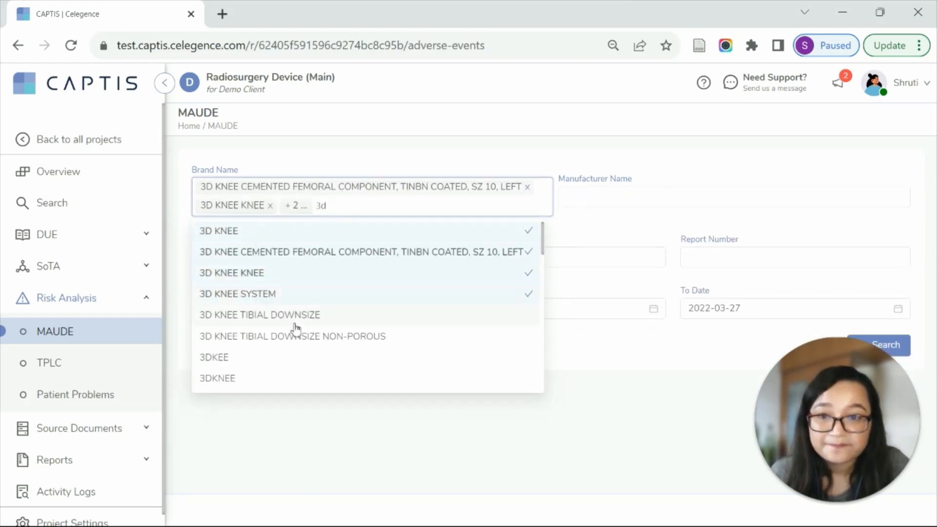
left_click(318, 350)
left_click(317, 377)
left_click(337, 358)
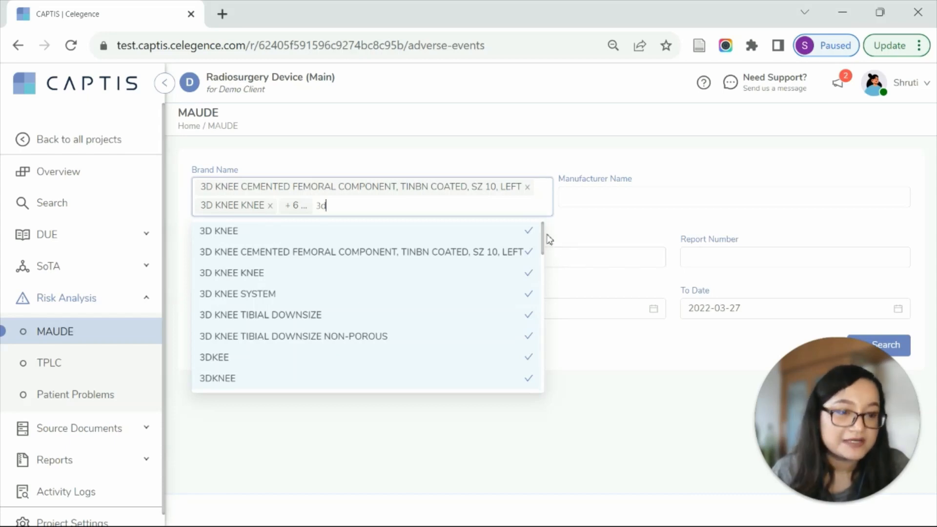
left_click(584, 227)
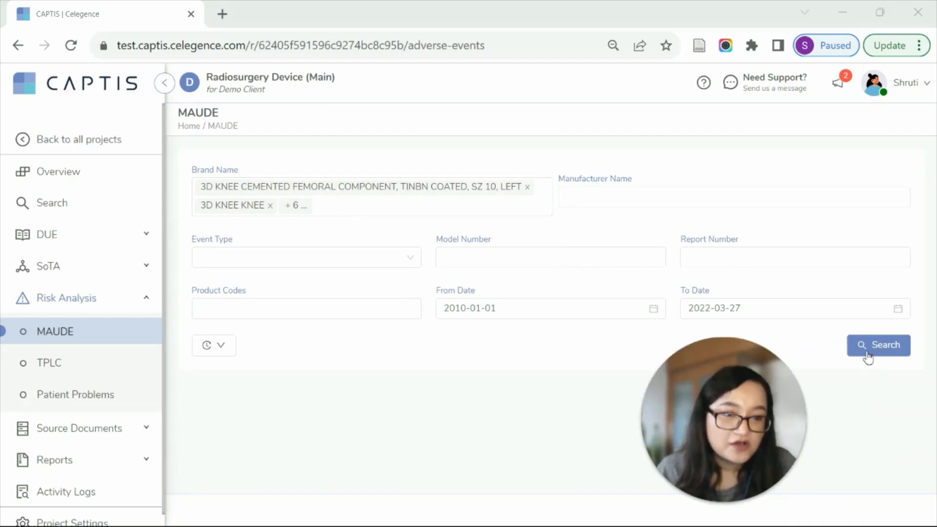
left_click(871, 349)
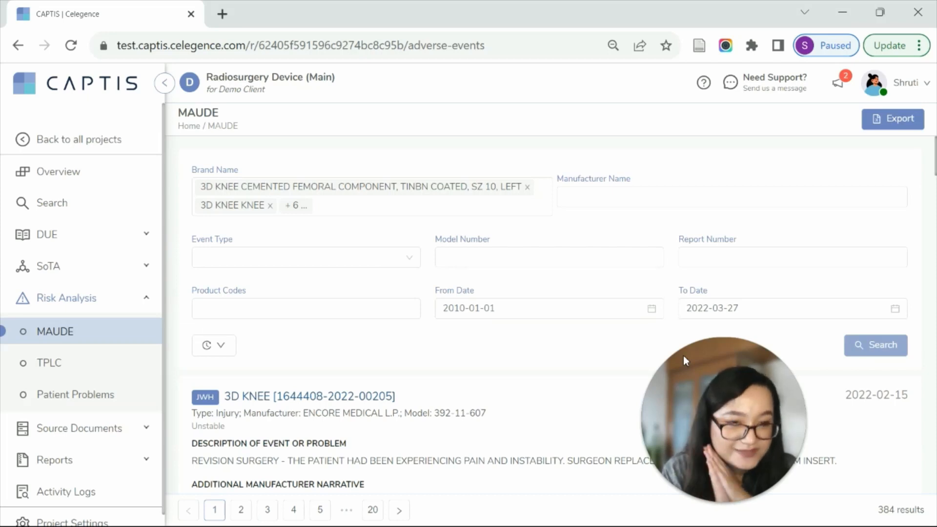
Examine the TPLC summary of device problems, and view the Patient Problems report for product code IYE under Risk Analysis.
left_click(55, 374)
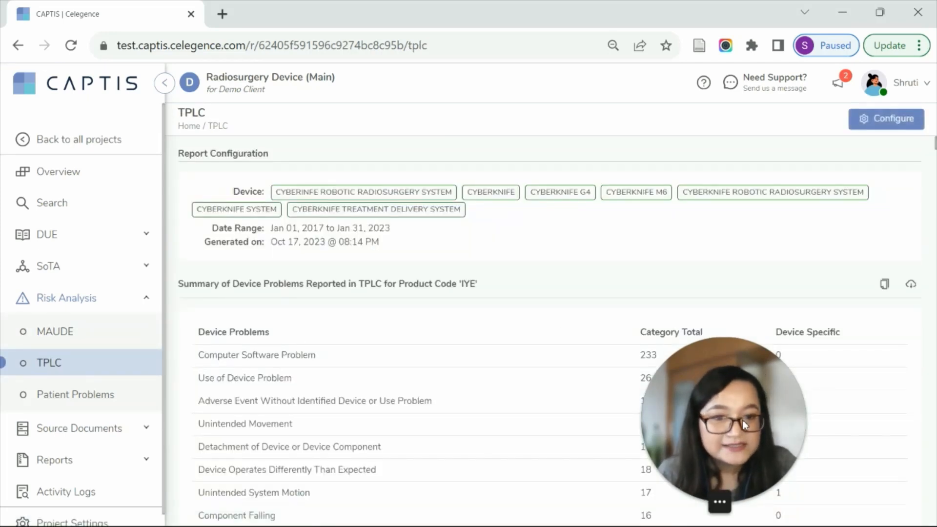
left_click_drag(752, 358, 549, 30)
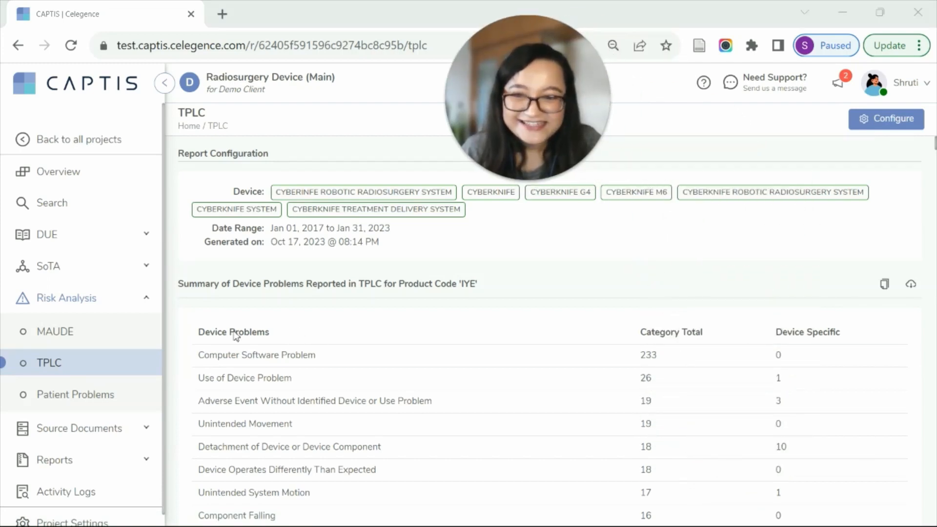
scroll(707, 337, "down", 3)
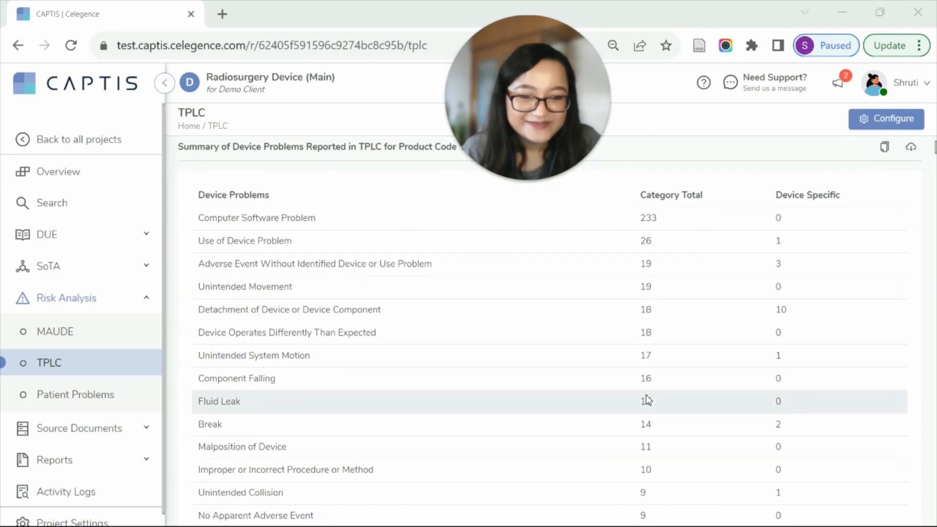
scroll(649, 386, "up", 3)
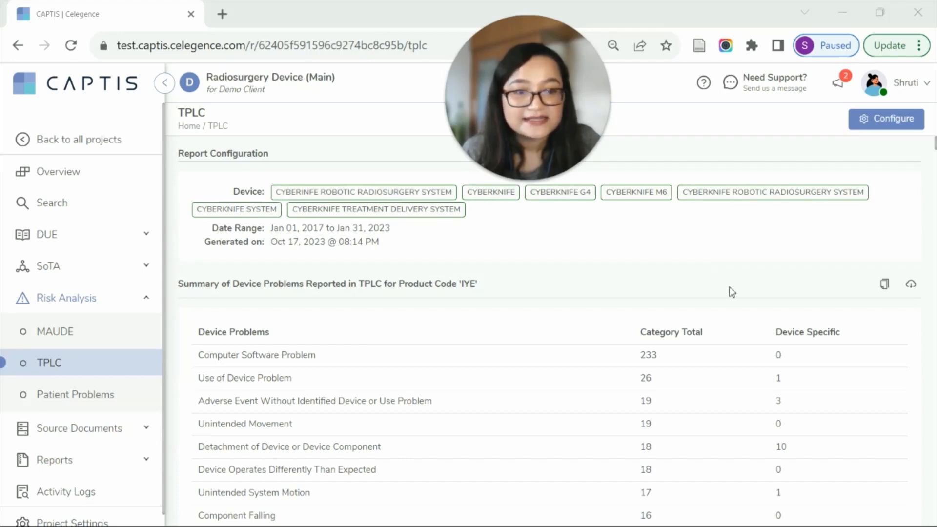
scroll(702, 291, "down", 3)
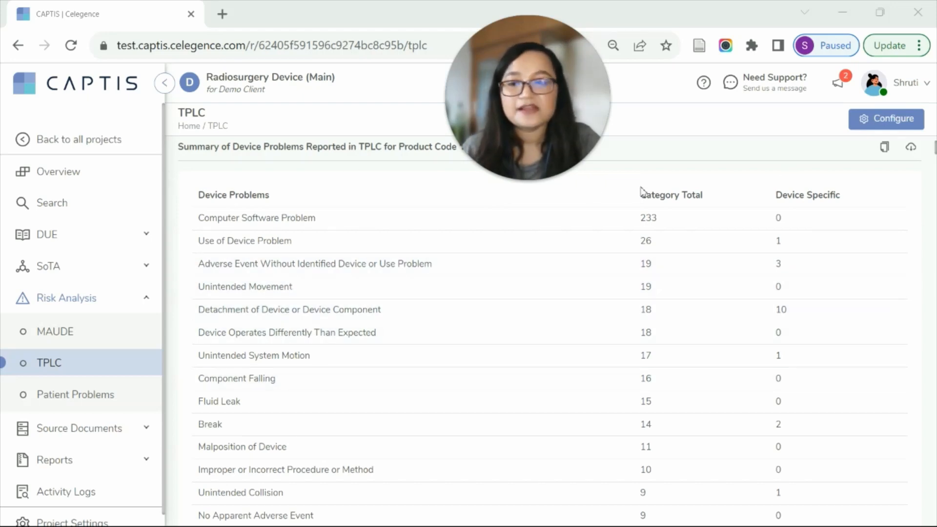
left_click(110, 397)
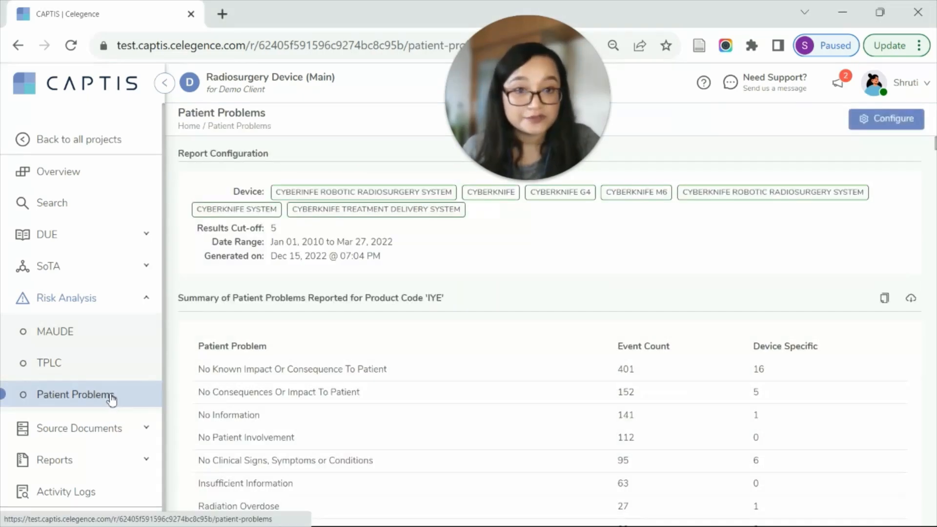
scroll(498, 276, "down", 3)
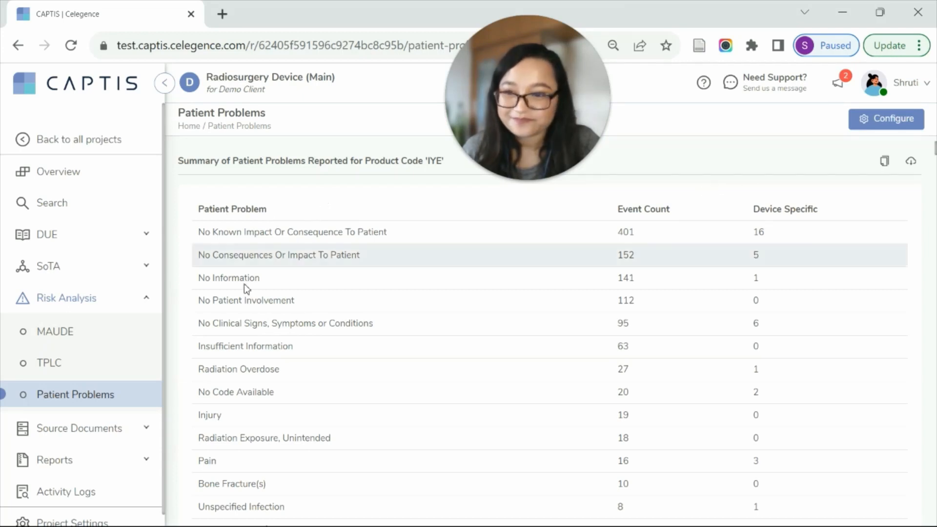
Collapse the Risk Analysis section and view the project's source document categories.
left_click(146, 299)
left_click(67, 339)
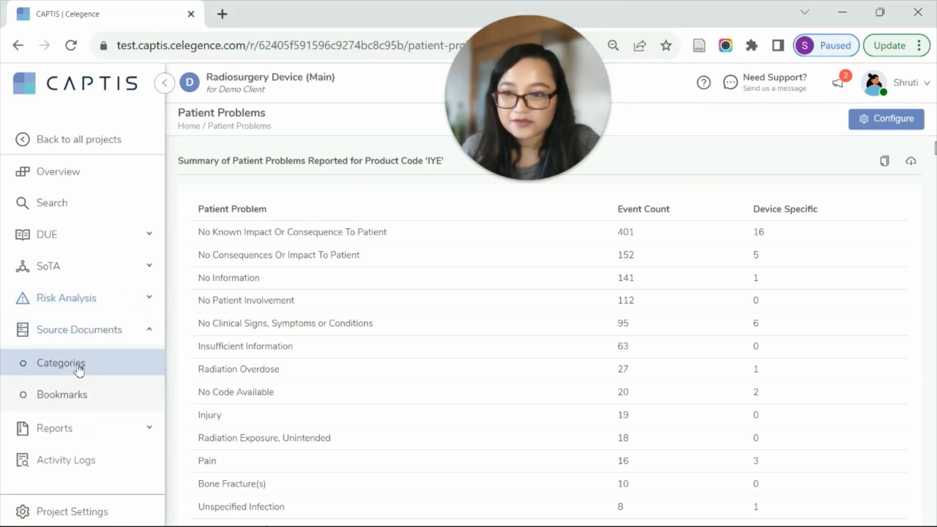
left_click(76, 365)
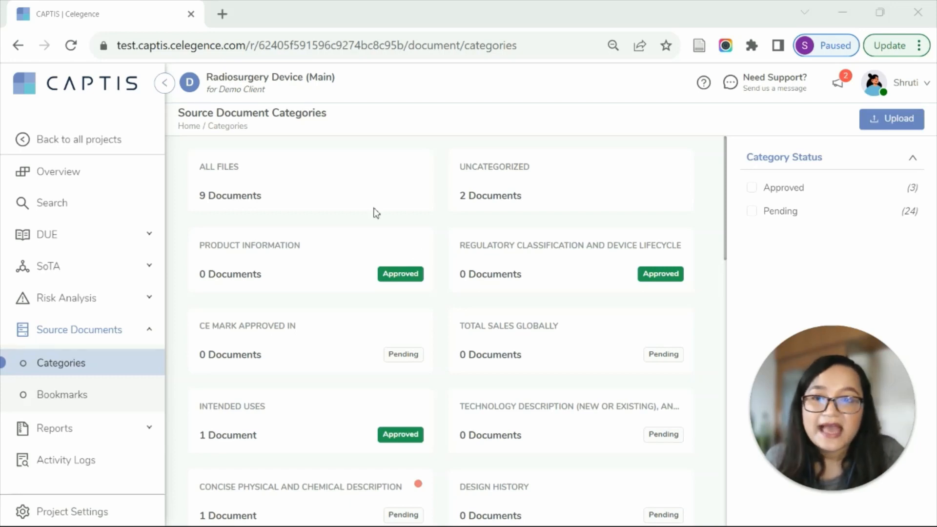
Open the source document bookmarks and preview the Device Description, Indications and Precautions passages in the Subject Device IFU.
left_click(80, 395)
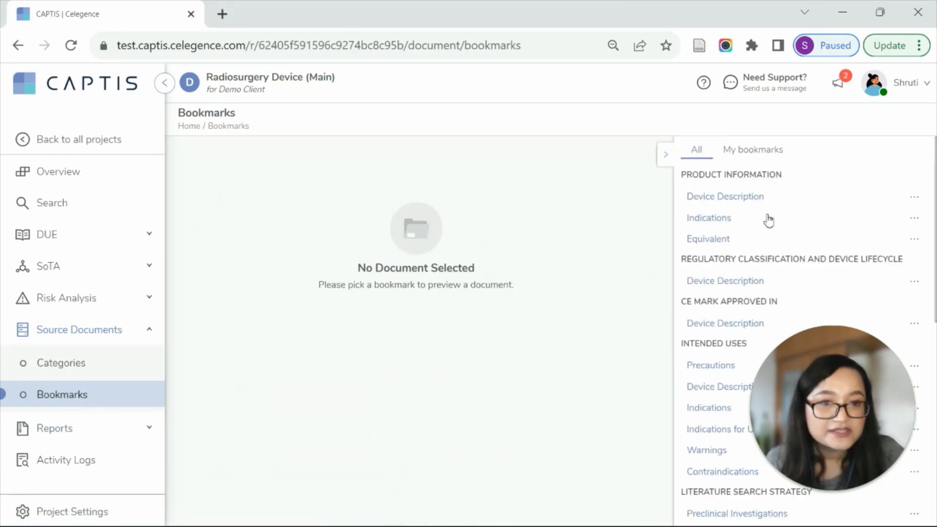
left_click(747, 201)
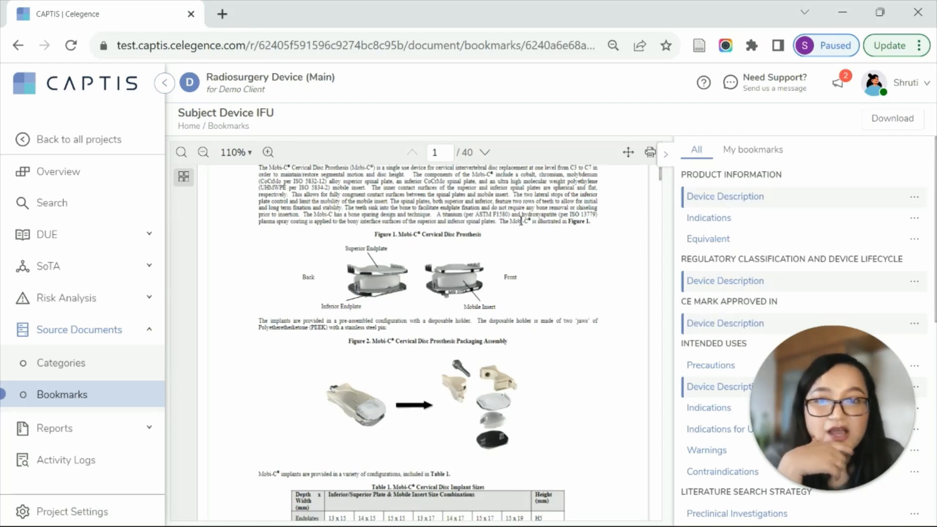
left_click(719, 222)
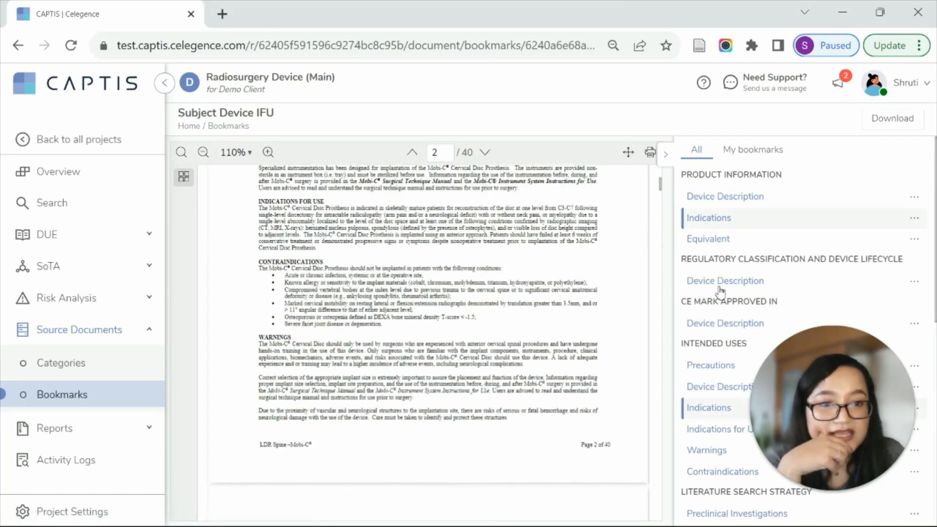
left_click(722, 325)
left_click(720, 364)
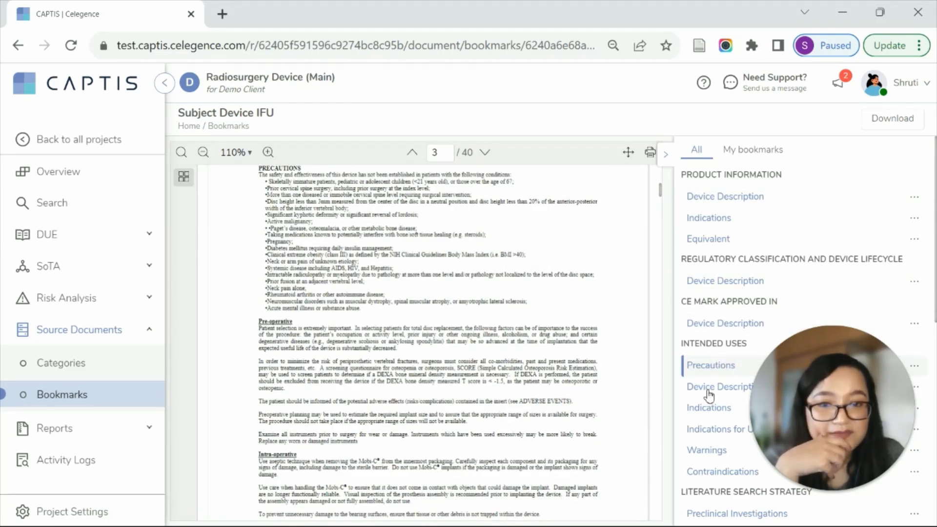
Open the Report Documents configuration in the project settings.
left_click(151, 335)
left_click(95, 513)
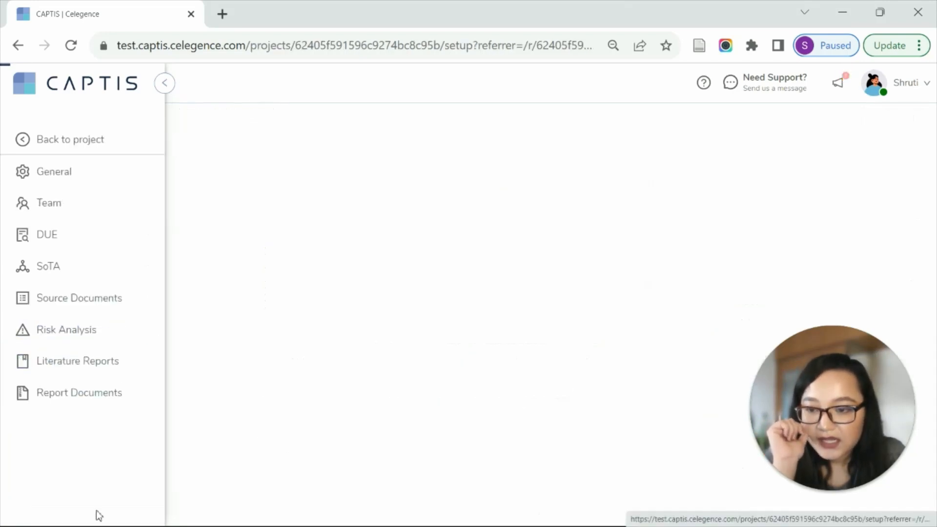
left_click(89, 408)
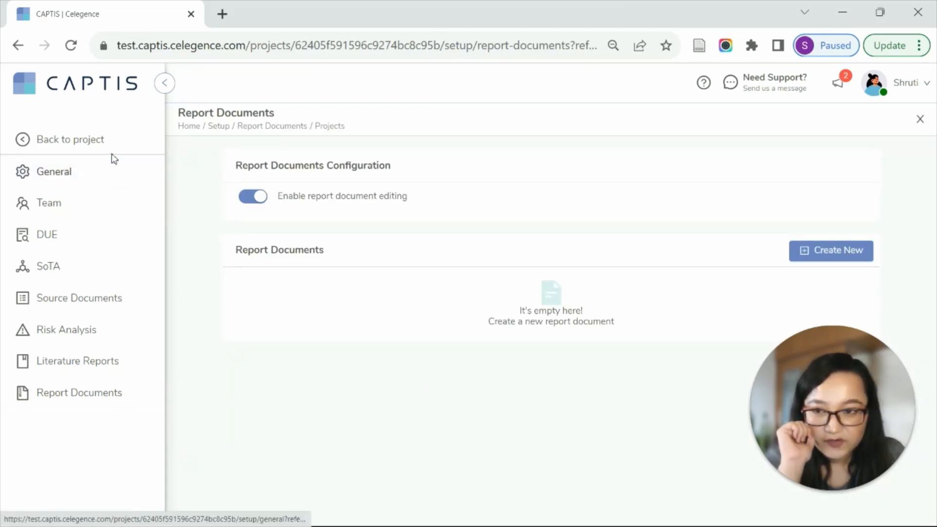
View the available client templates and create a new report document named CEP without choosing a template.
left_click(828, 253)
left_click(381, 265)
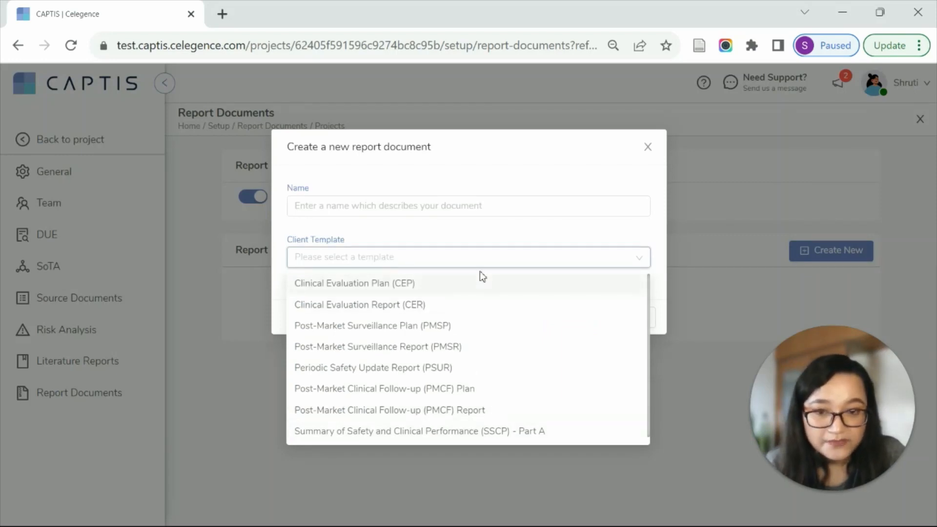
left_click(382, 242)
left_click(394, 205)
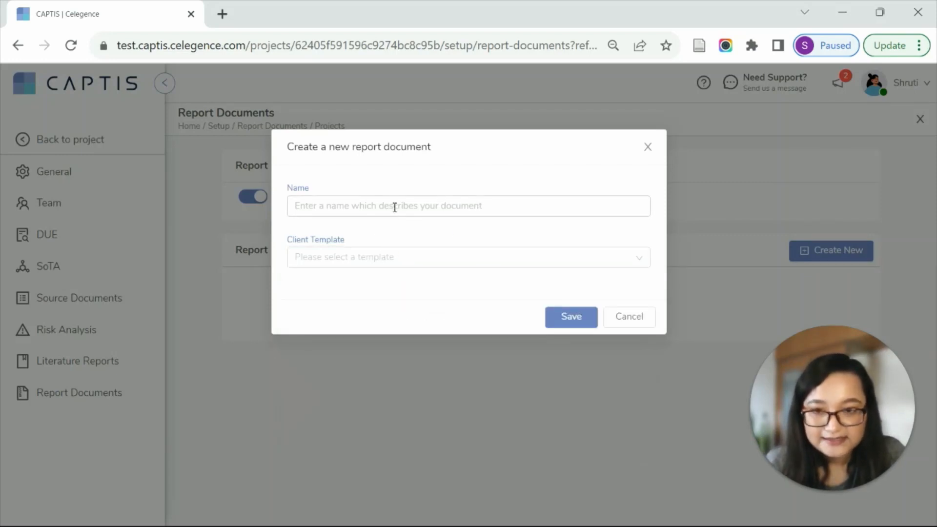
type("CEP")
left_click(388, 241)
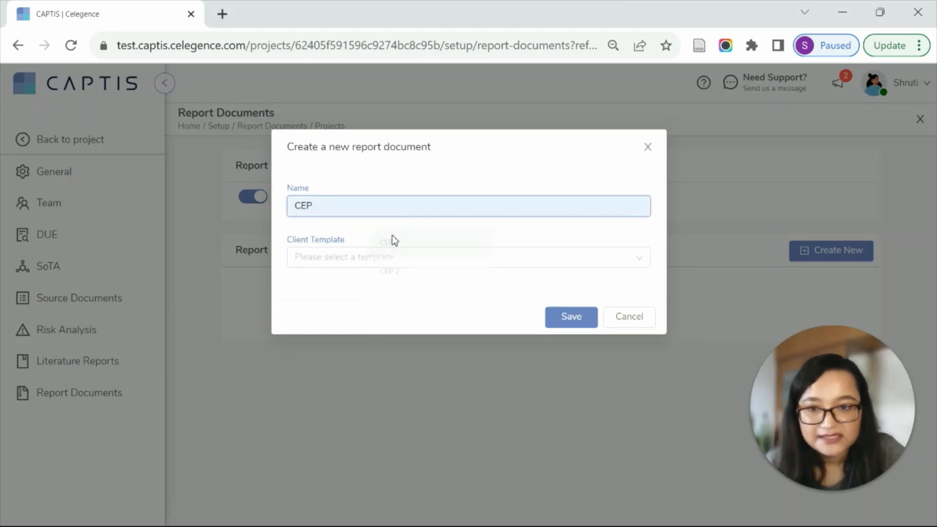
left_click(573, 322)
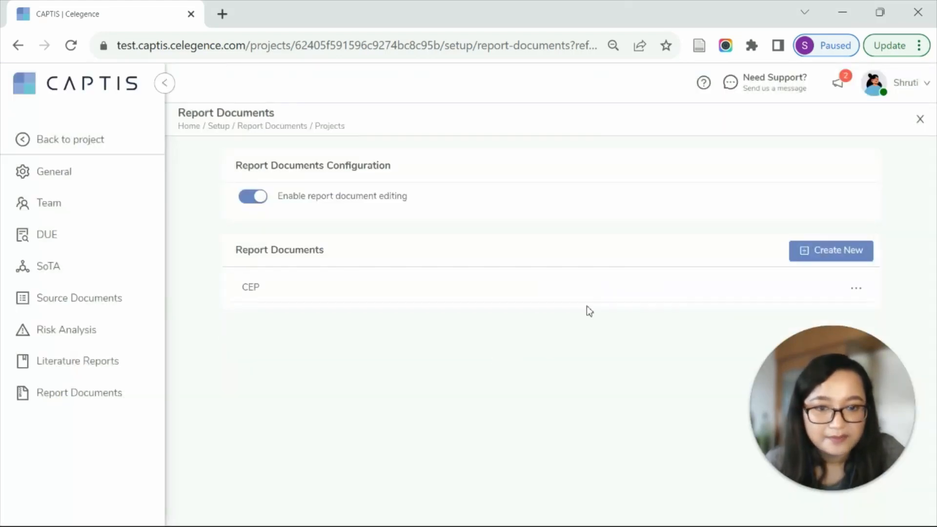
Add an "Executive Summary" section to the CEP report's document structure and save it.
left_click(582, 287)
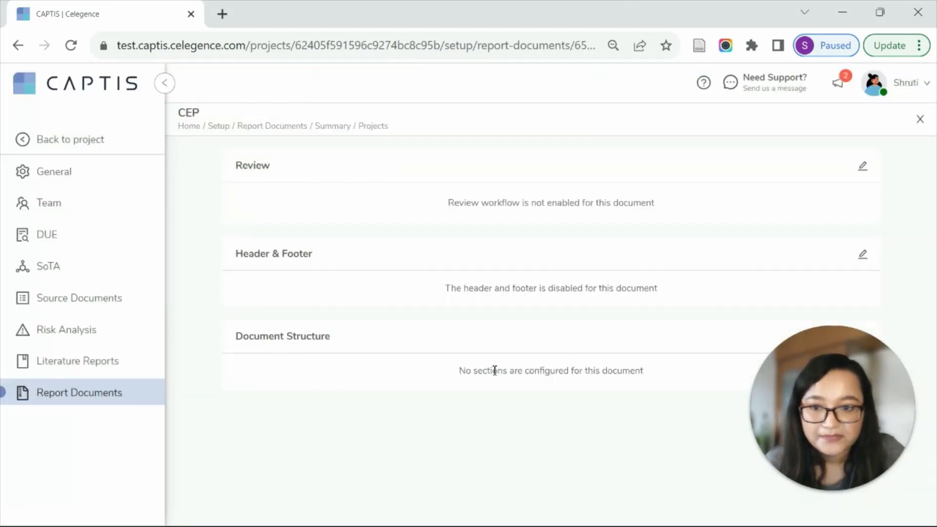
mouse_move(828, 405)
left_mouse_down()
mouse_move(732, 418)
mouse_move(716, 328)
mouse_move(516, 95)
left_mouse_up()
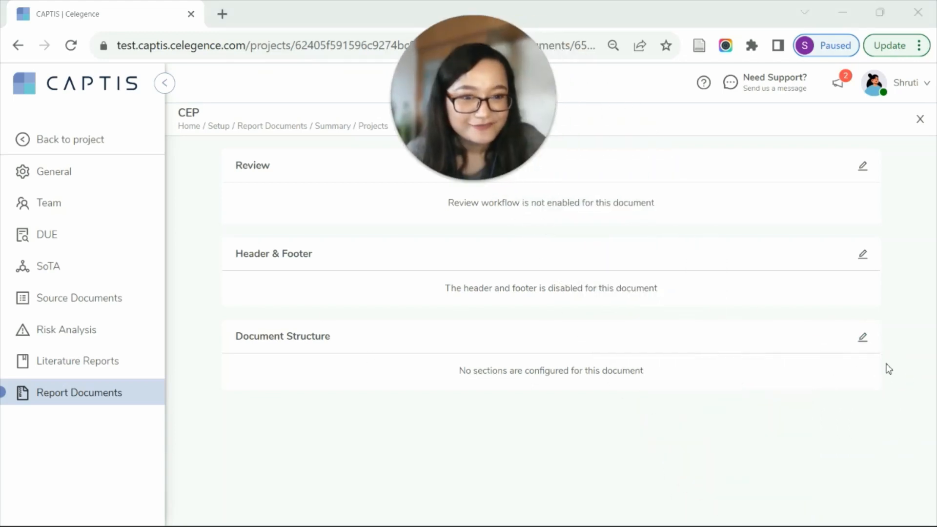
left_click(863, 341)
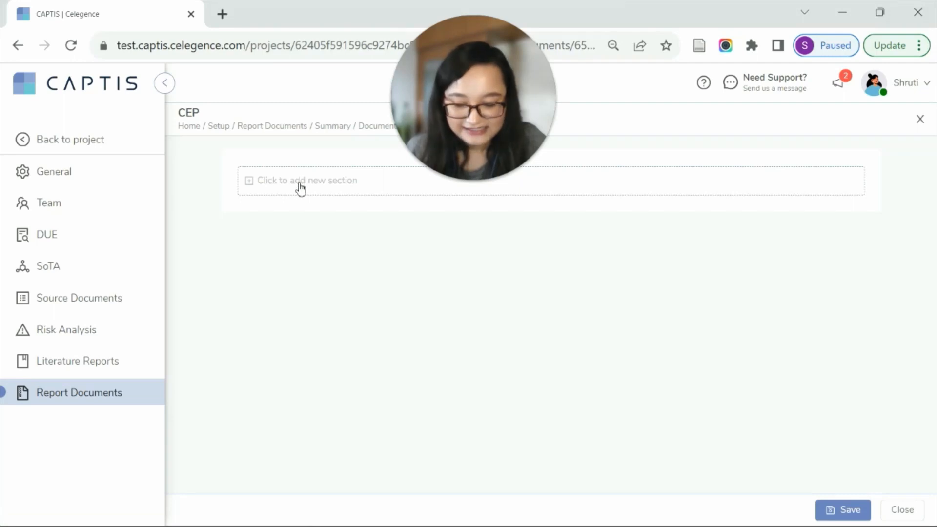
left_click(300, 183)
type("E")
left_click(410, 215)
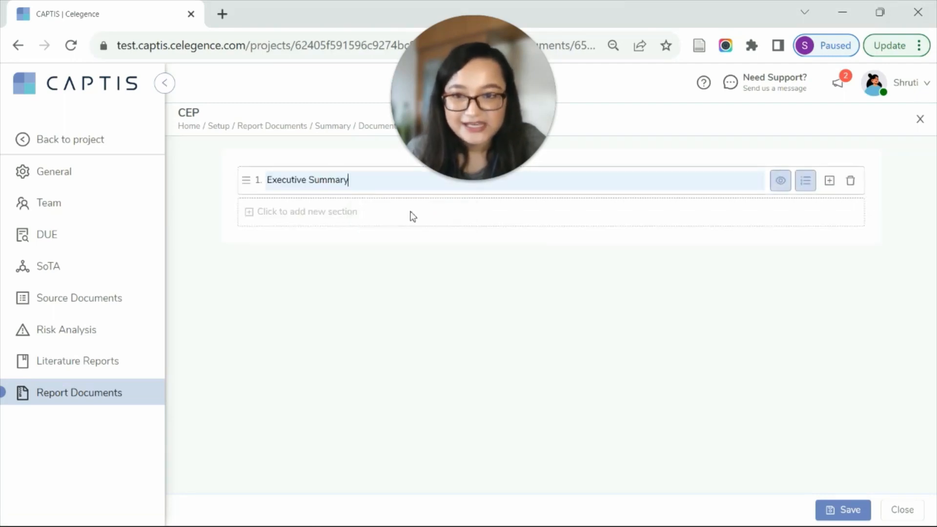
left_click(843, 513)
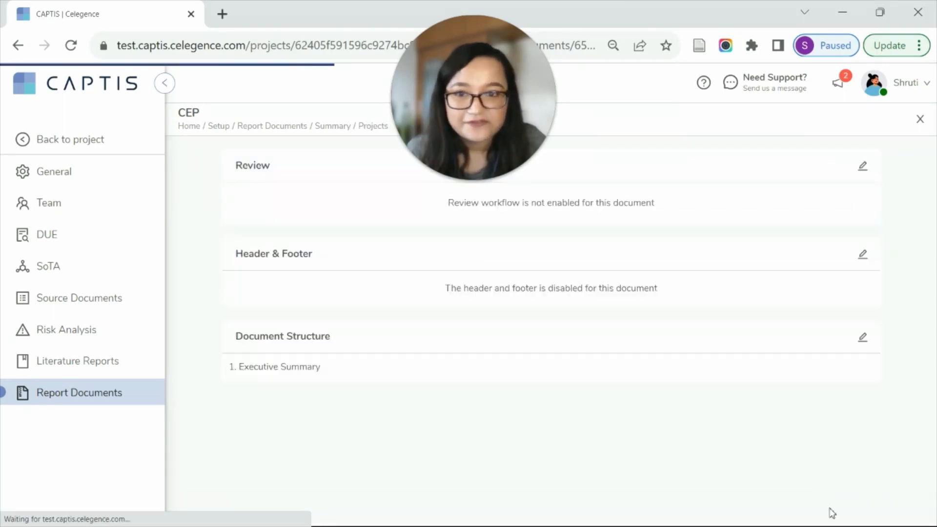
Return to the project, open the CEP document from its reports, and collapse the navigation and comments panes.
left_click(74, 140)
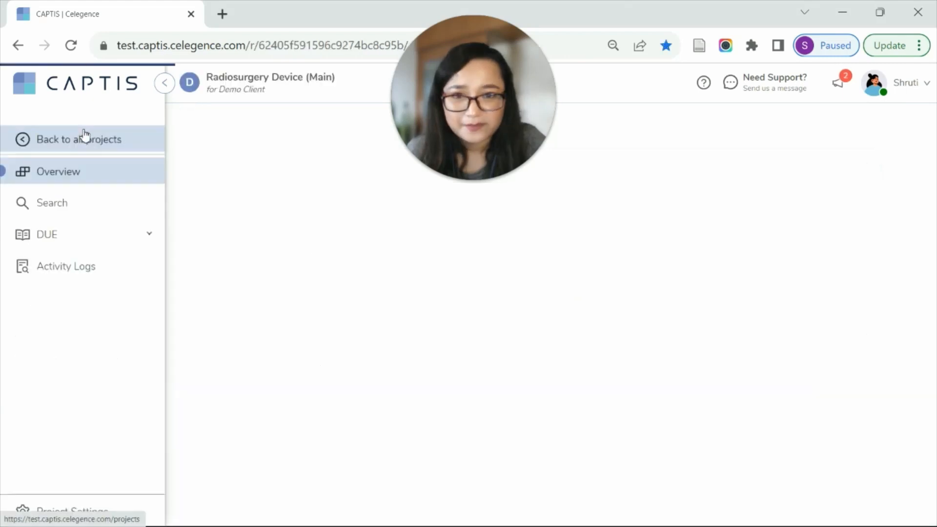
left_click(79, 374)
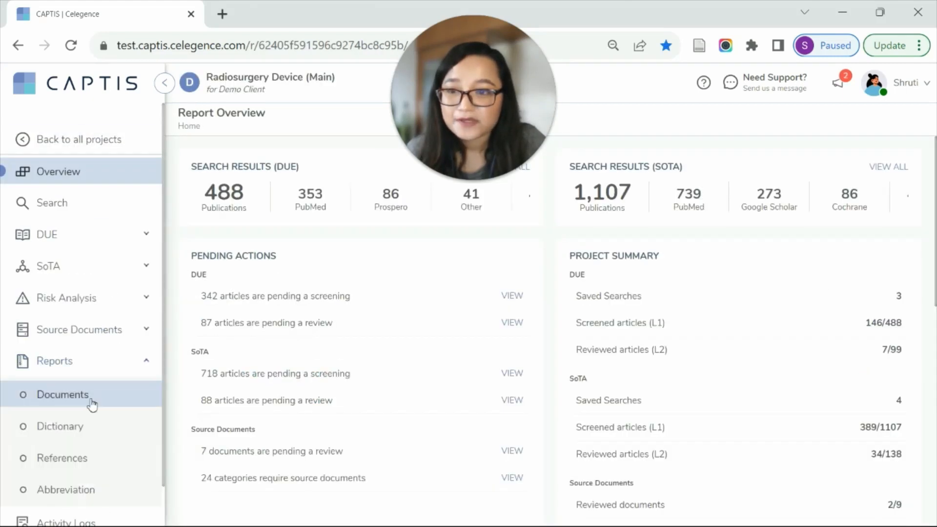
left_click(91, 395)
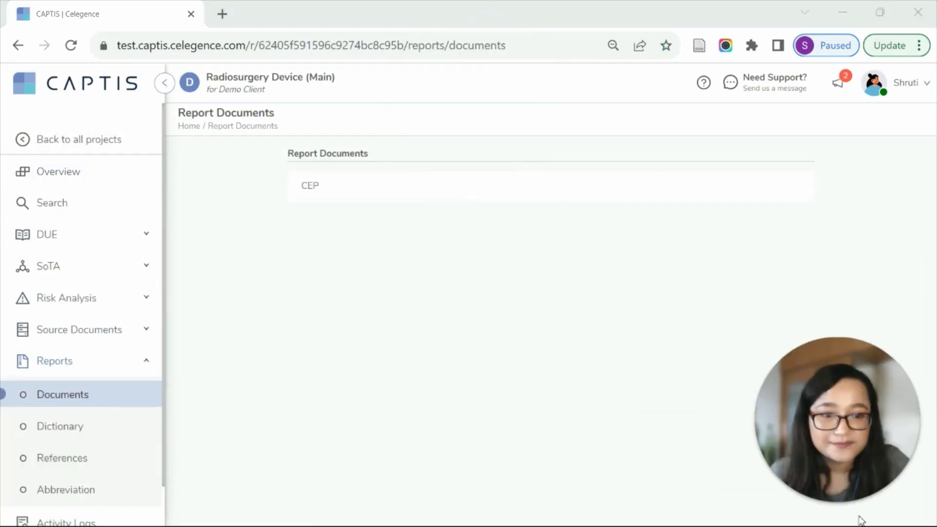
left_click(551, 193)
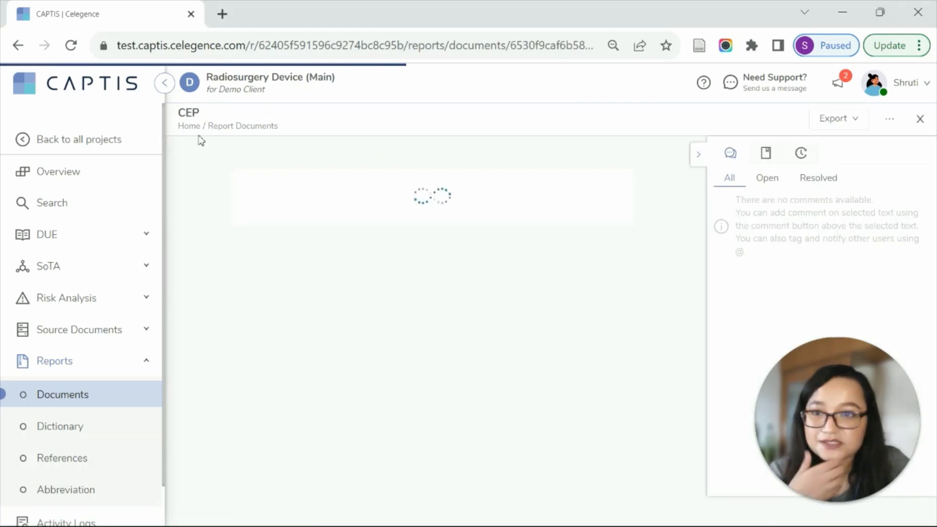
left_click(165, 83)
left_click(697, 154)
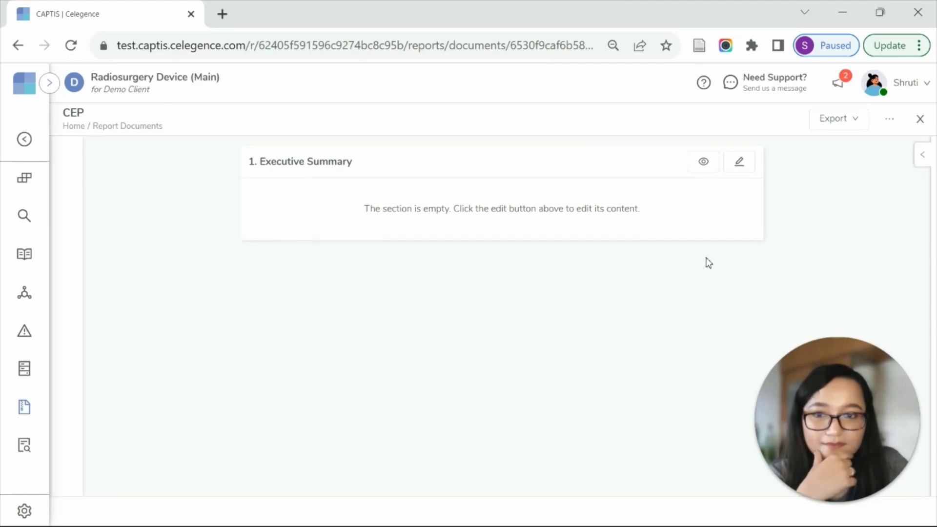
Edit the Executive Summary section and insert the Intended Purpose entry from the dictionary.
key("ctrl+plus")
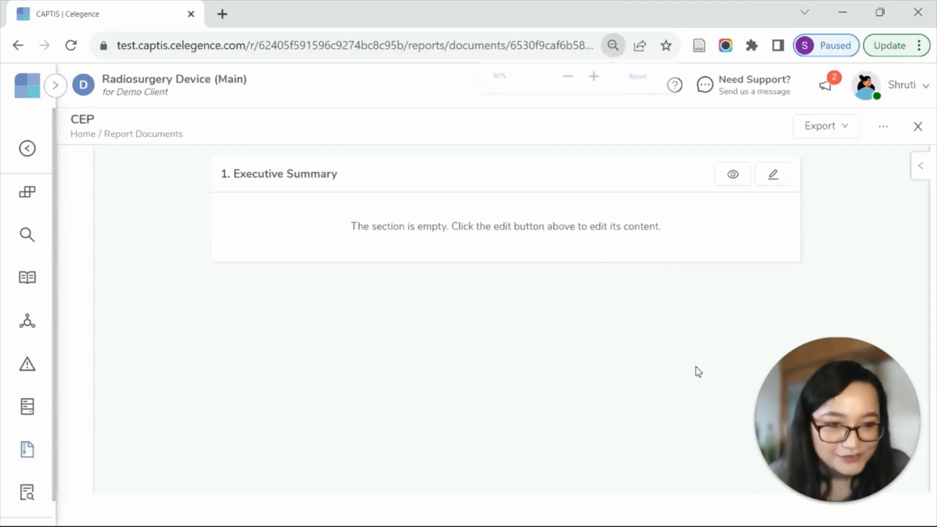
left_click(774, 174)
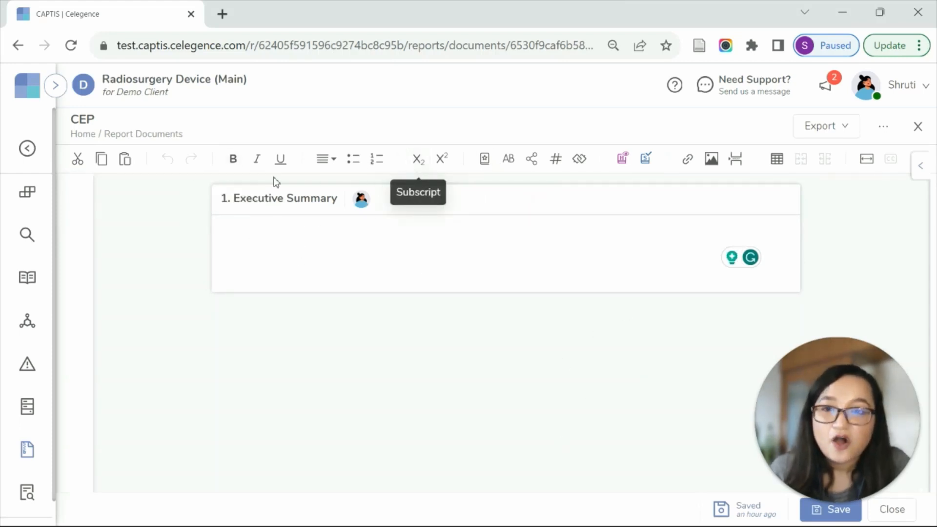
left_click(486, 160)
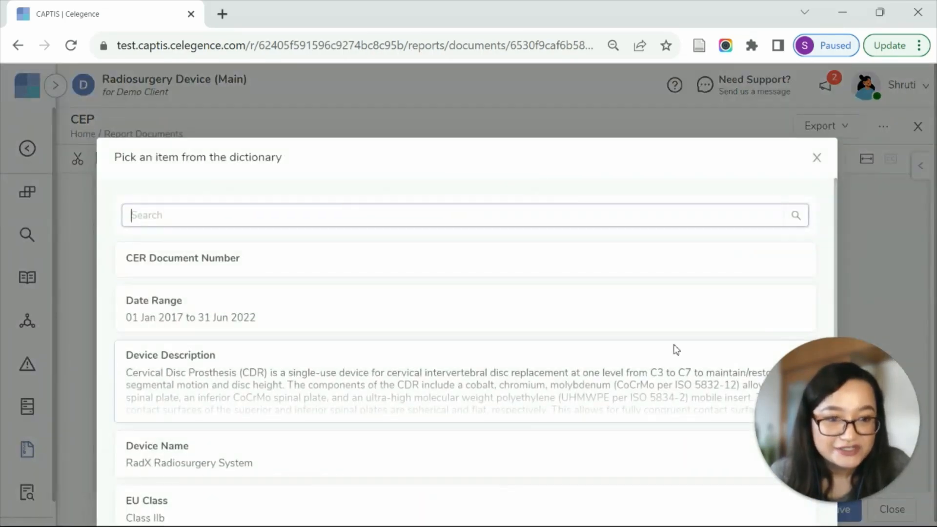
scroll(586, 369, "down", 3)
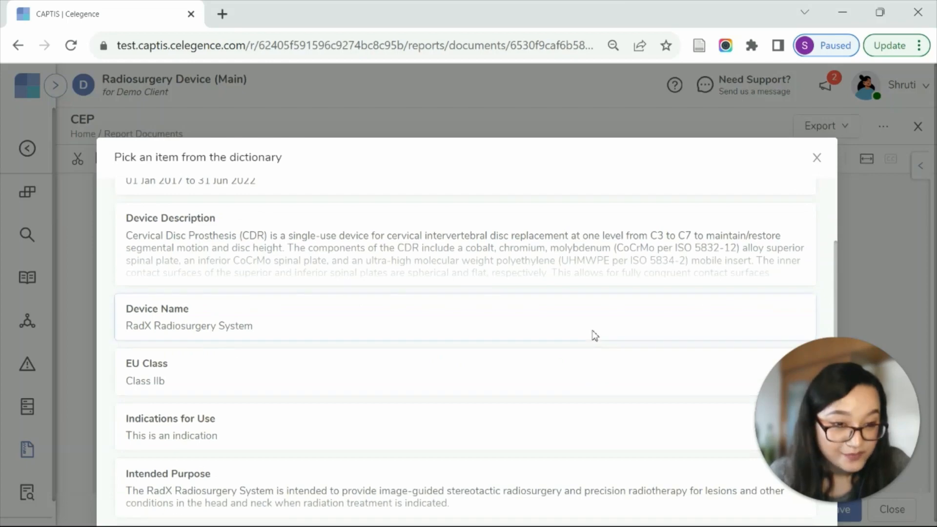
scroll(592, 342, "down", 3)
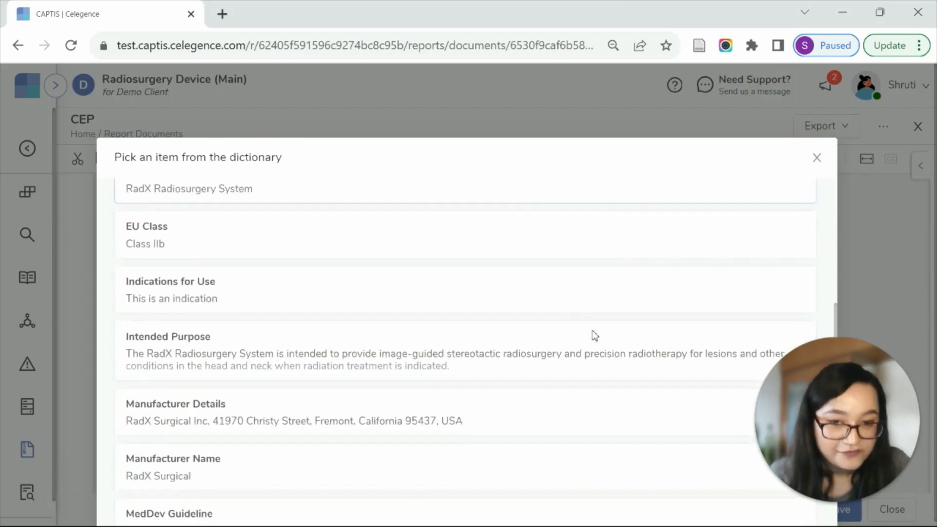
left_click(591, 365)
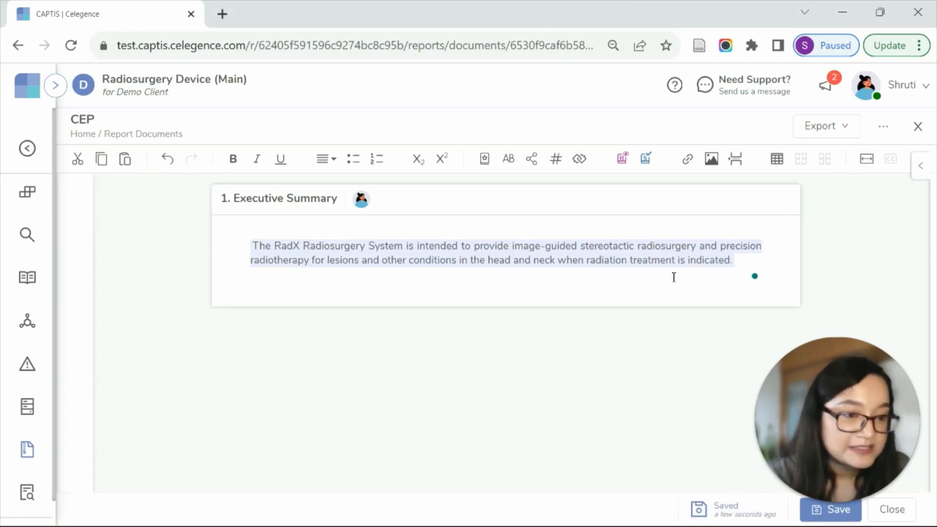
View the edit form for the inserted Intended Purpose dictionary entry and leave it without changes.
right_click(447, 268)
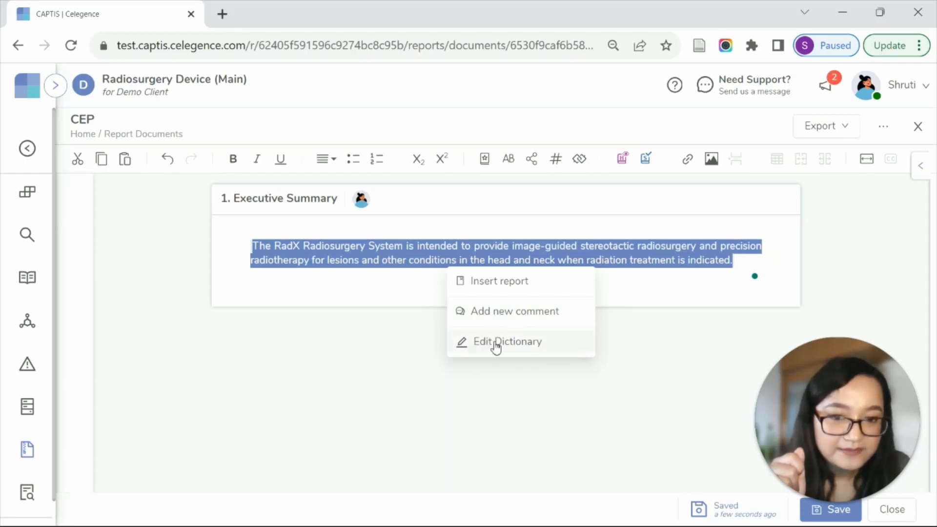
left_click(507, 354)
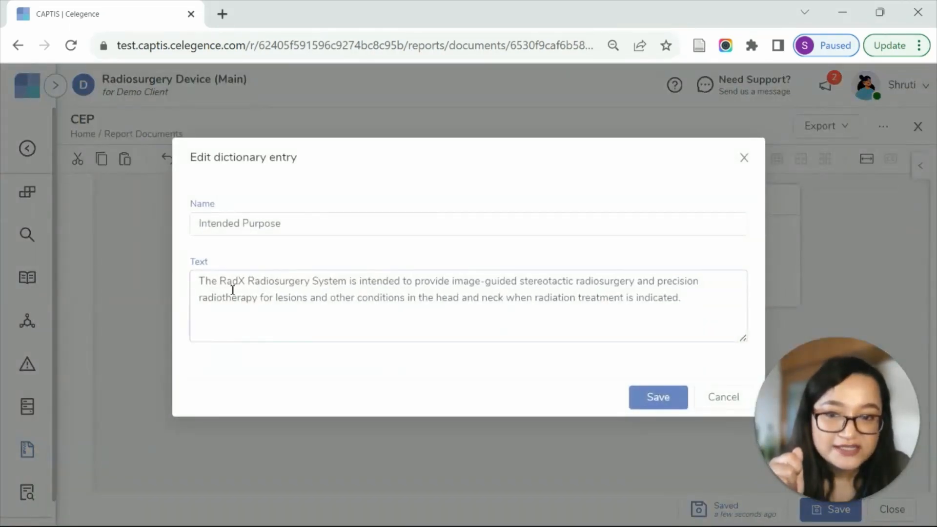
left_click(718, 404)
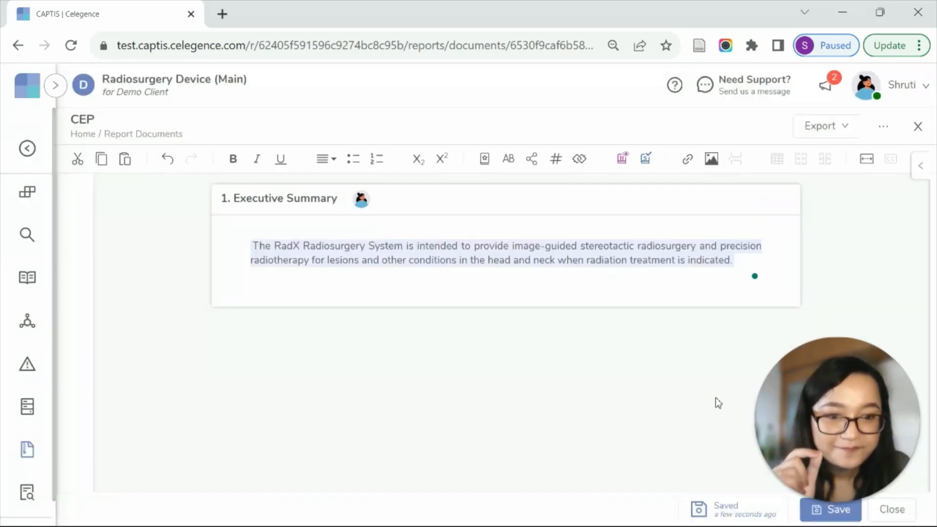
Start a new line below the intended purpose and open the Precautions bookmark under Intended Uses in its source document.
key("Return")
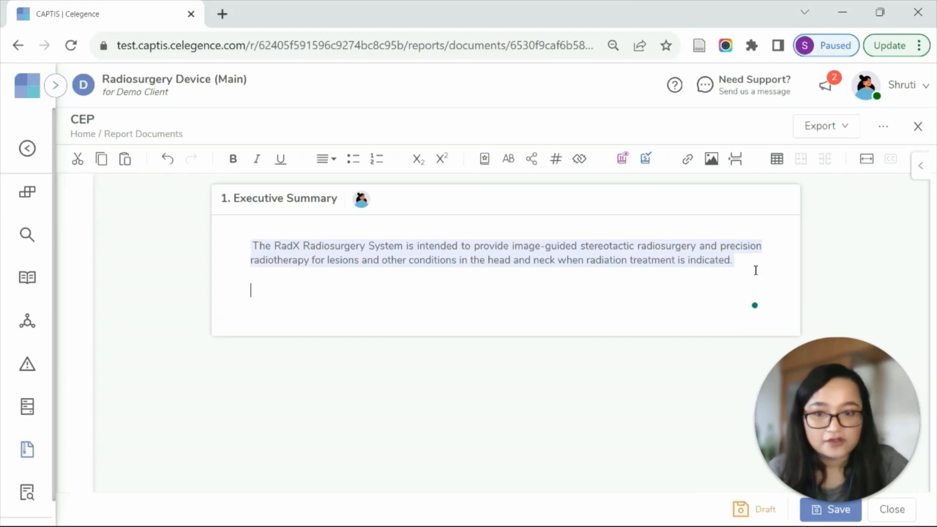
left_click(922, 171)
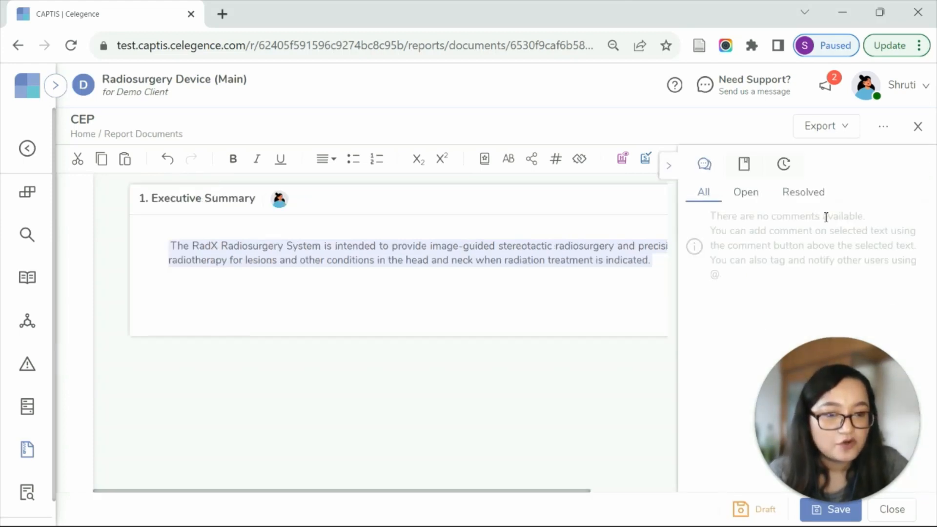
left_click(744, 164)
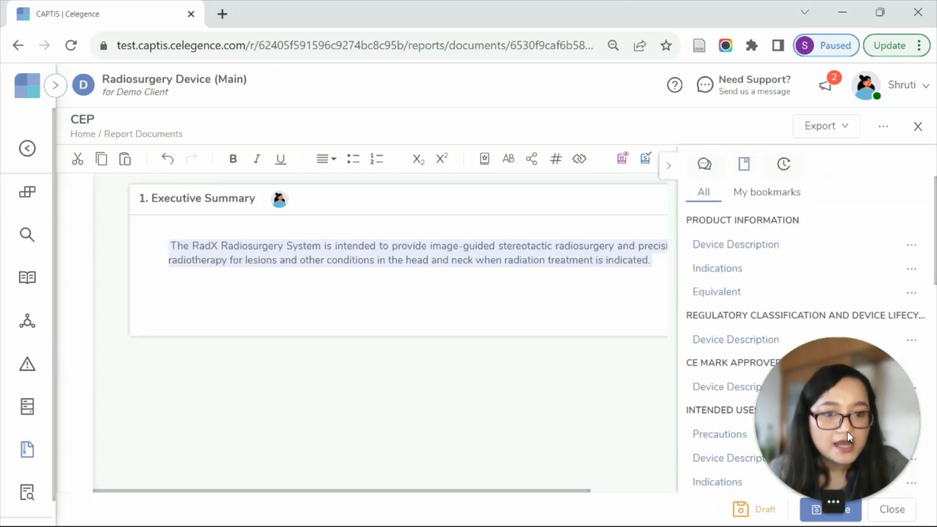
left_click(717, 436)
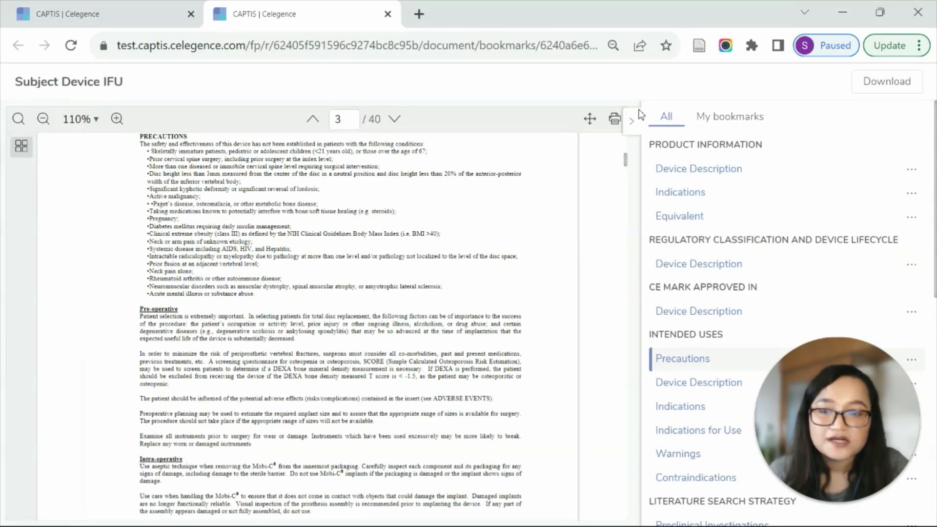
Copy the PRECAUTIONS heading and its first sentence from the Subject Device IFU into the Executive Summary, and check the pasted text's source link.
left_click_drag(139, 137, 425, 205)
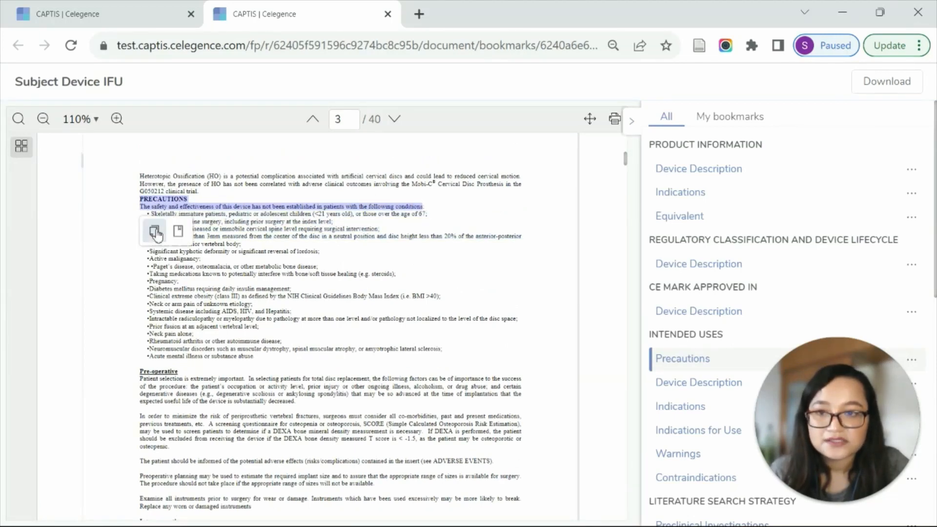
left_click(155, 232)
left_click(146, 7)
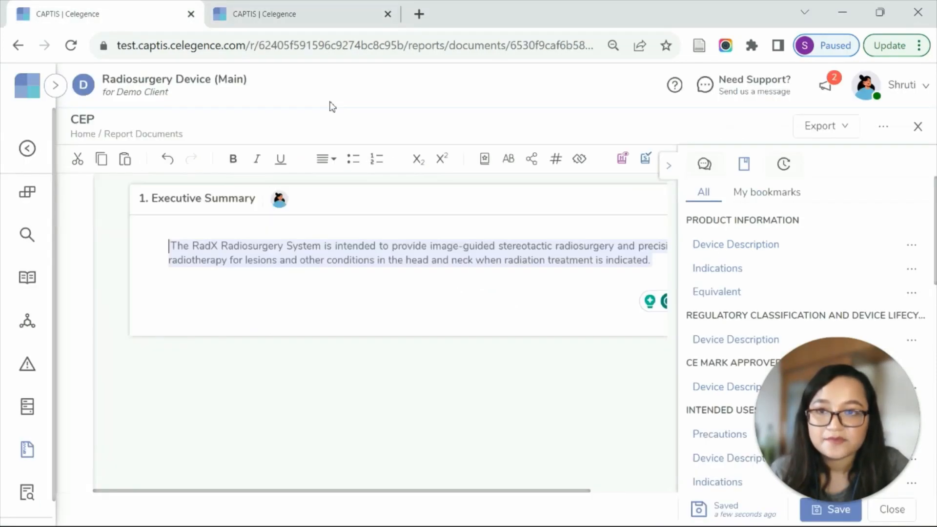
left_click(669, 166)
key("ctrl+v")
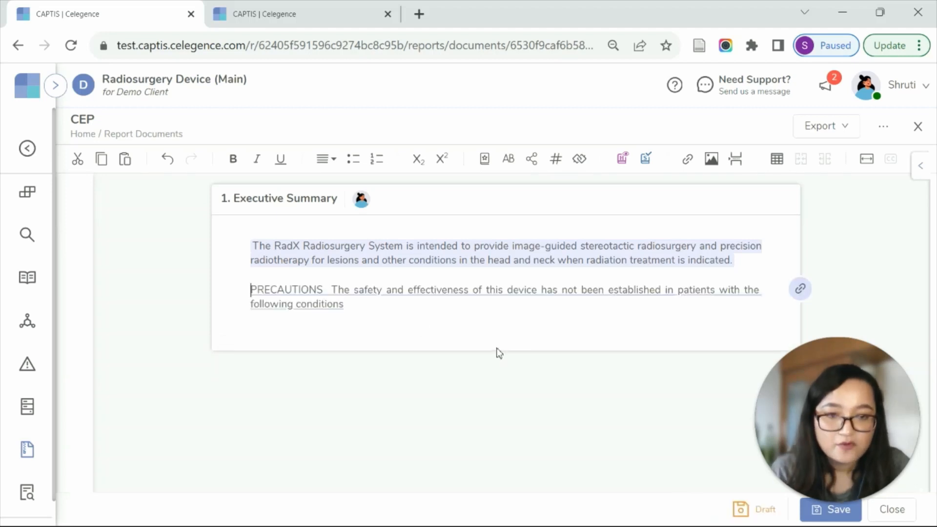
left_click(806, 290)
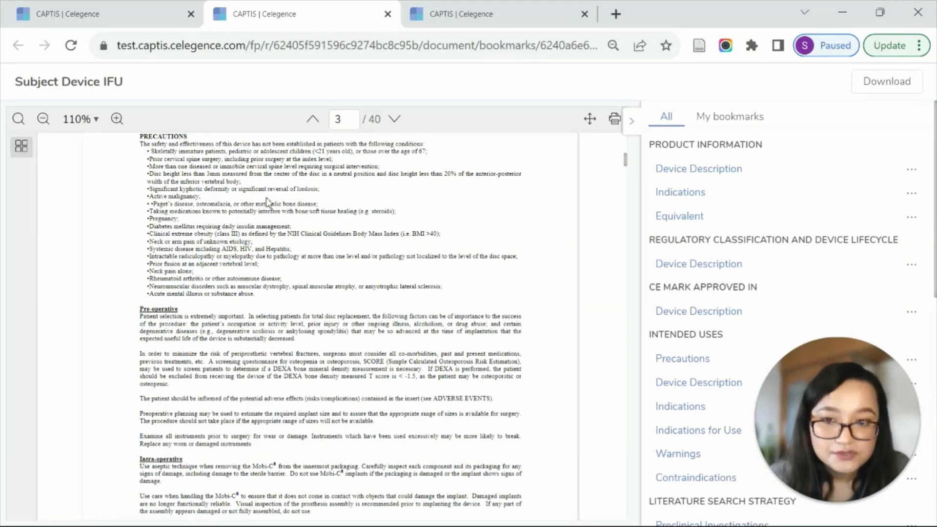
left_click(122, 17)
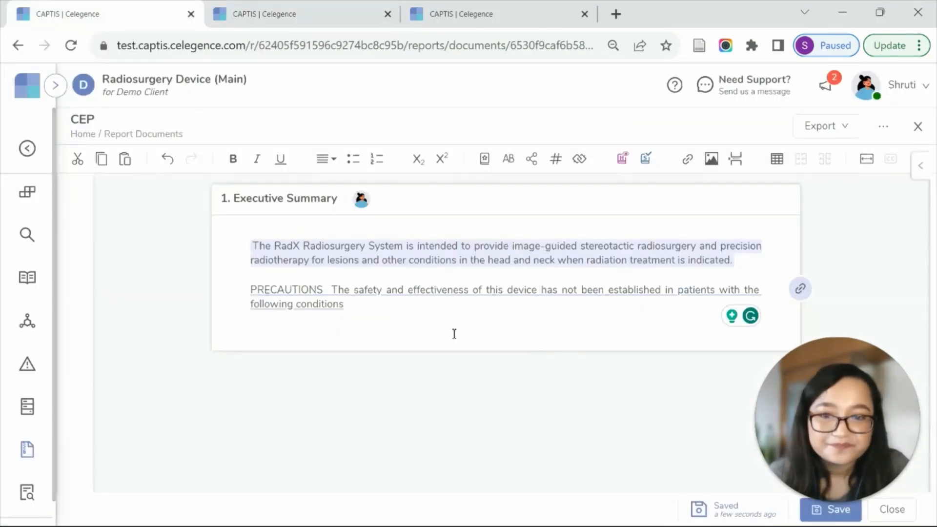
Add the line "Radiation Therapy RT" below the precautions and create an abbreviation entry RT with the text "Radiation Therapy".
key("Return")
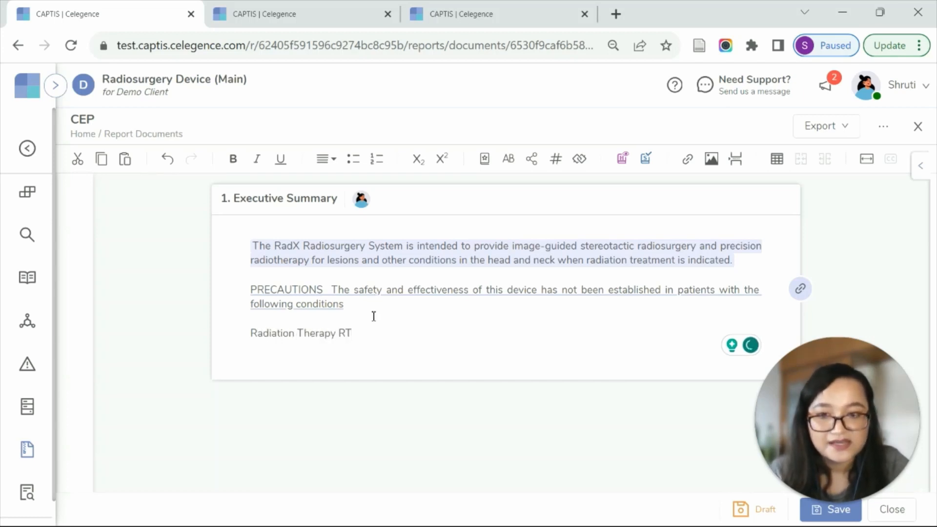
left_click_drag(278, 331, 345, 334)
left_click(353, 333)
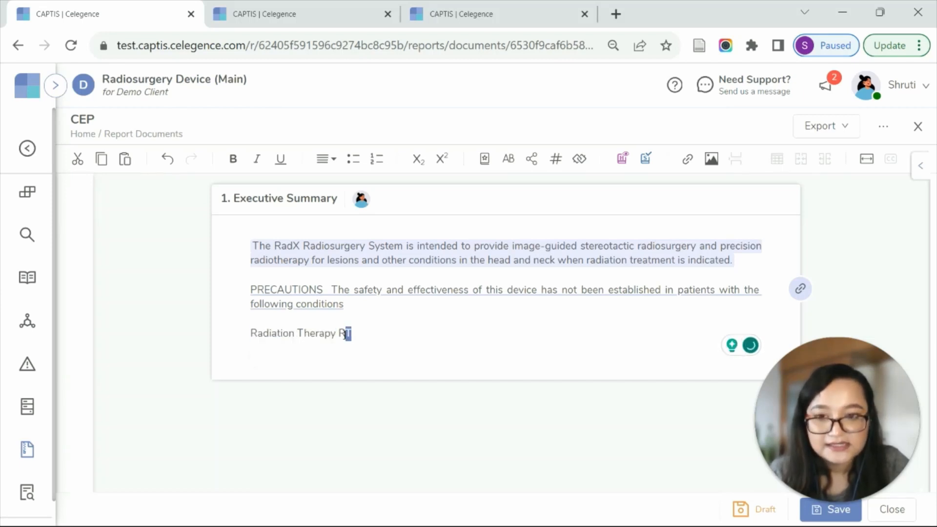
right_click(344, 336)
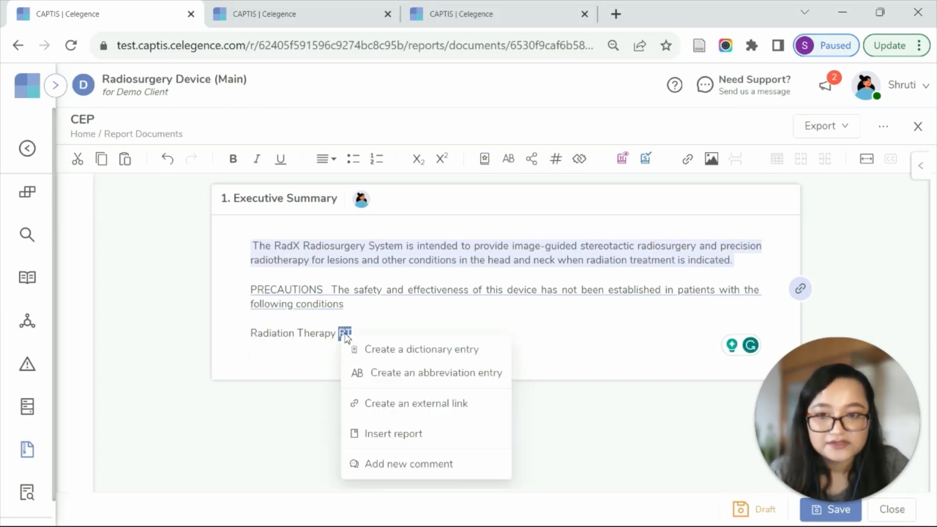
left_click(397, 372)
left_click(290, 296)
key("ctrl+v")
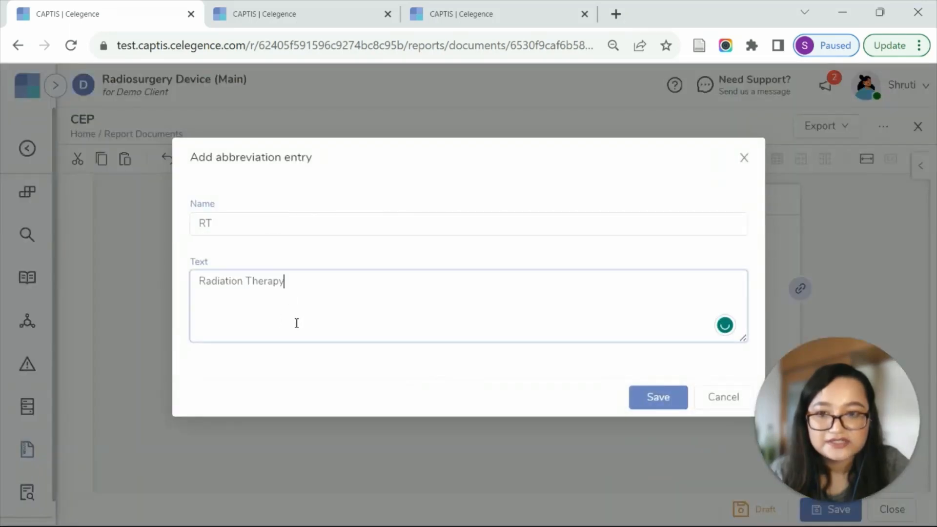
left_click(656, 404)
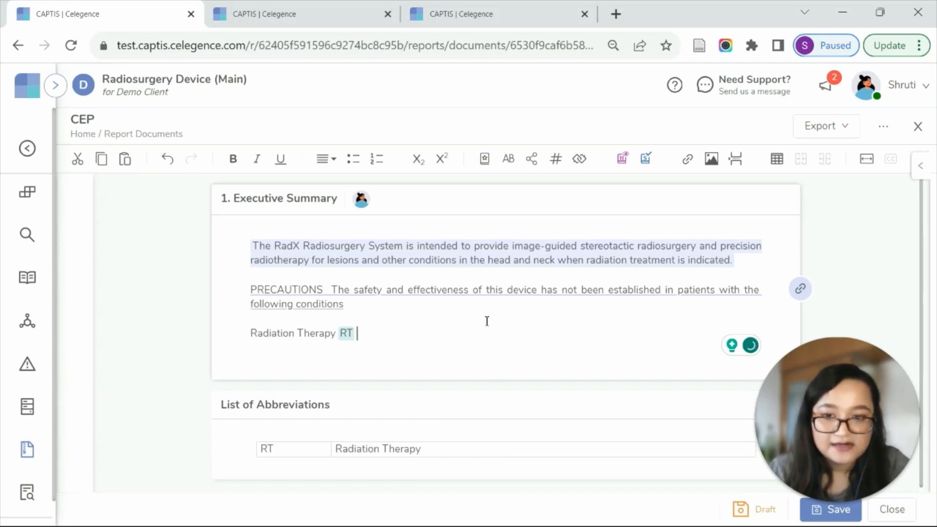
Add the existing abbreviations CER and PMCF after RT in the Executive Summary.
type("CER PMCF")
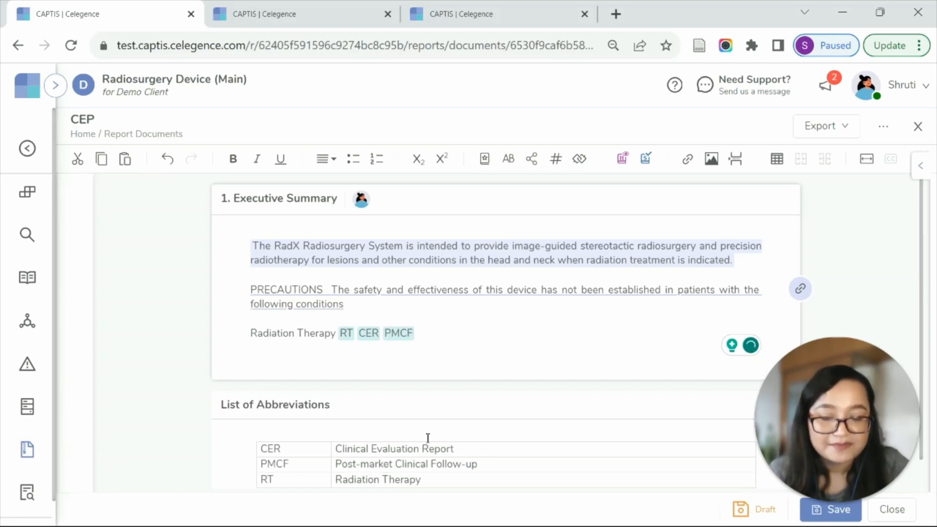
On a new line, cite the cyst formation after stereotactic radiosurgery review and the health-related quality of life in brain metastases review.
key("Return")
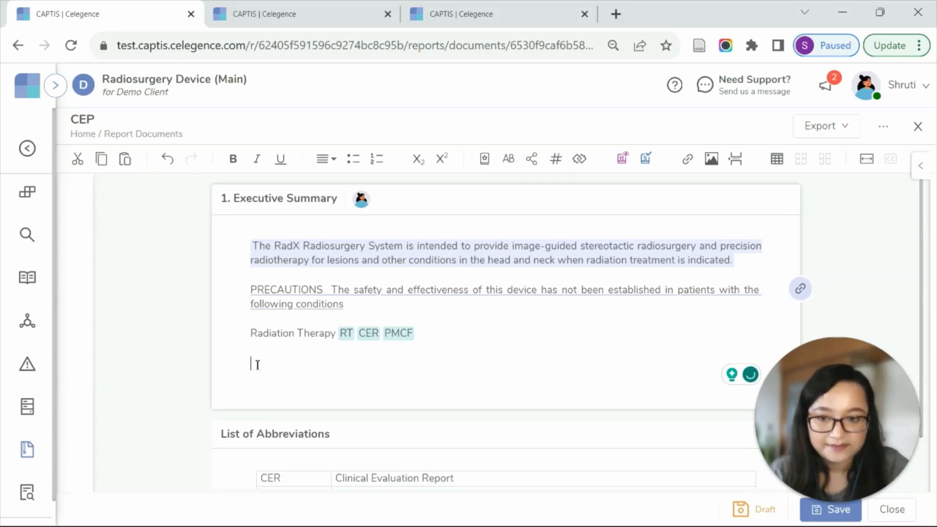
type("@")
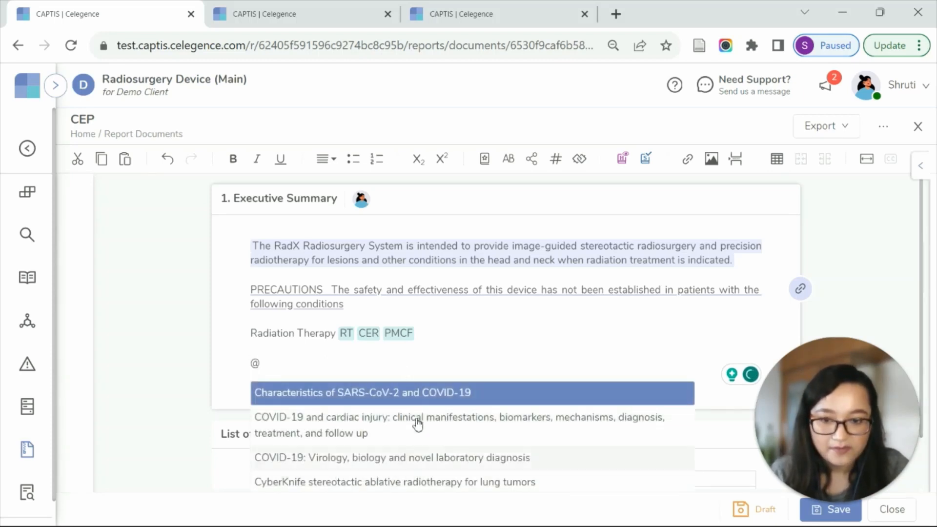
type("CYS")
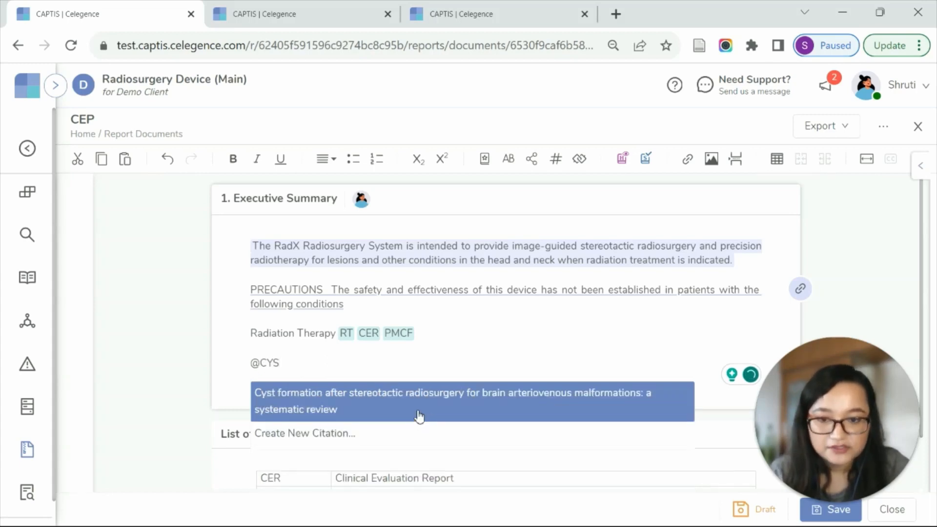
left_click(418, 402)
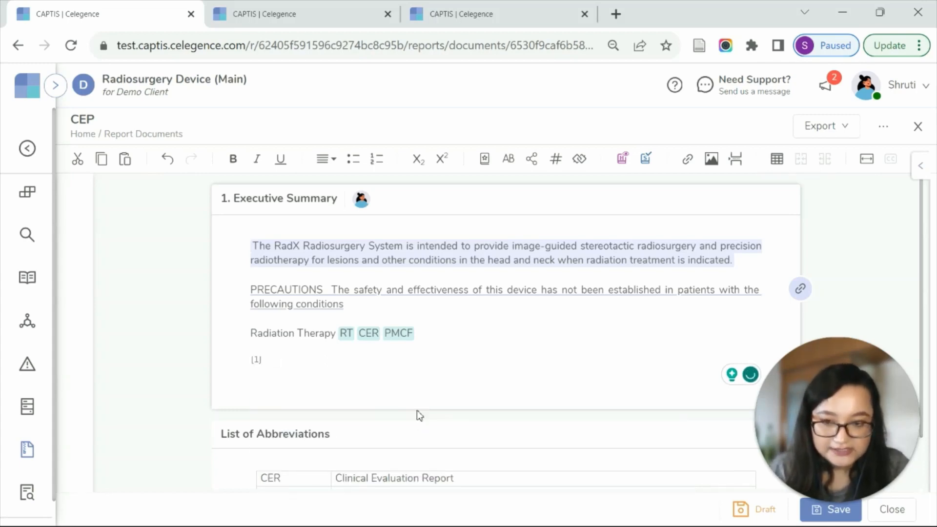
type("@HEA")
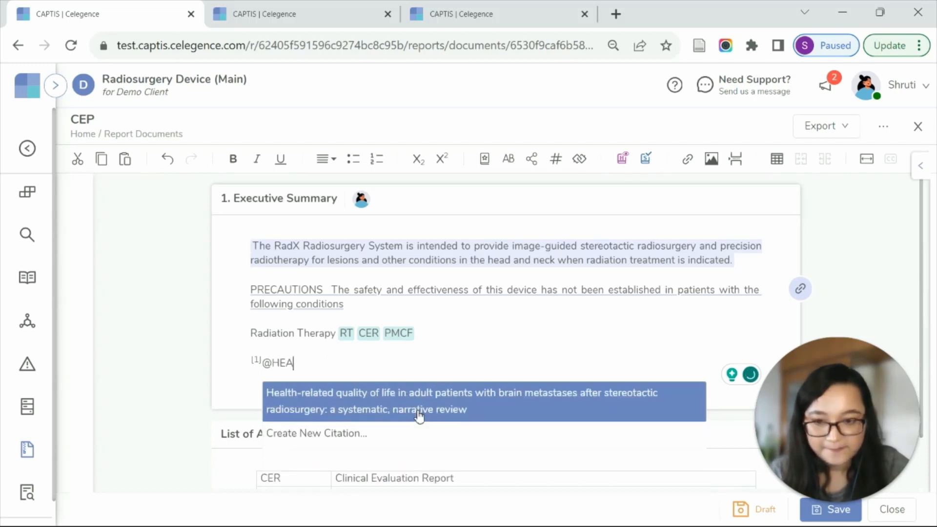
left_click(419, 412)
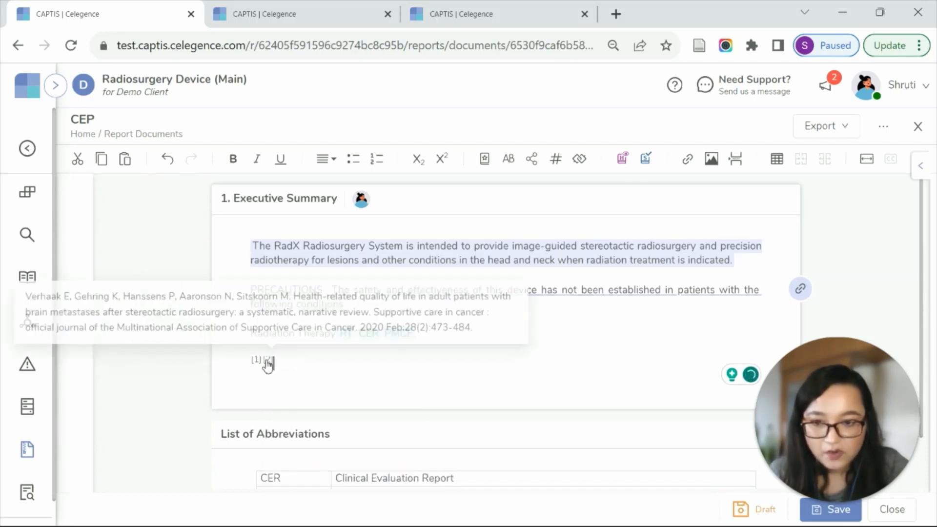
mouse_move(269, 366)
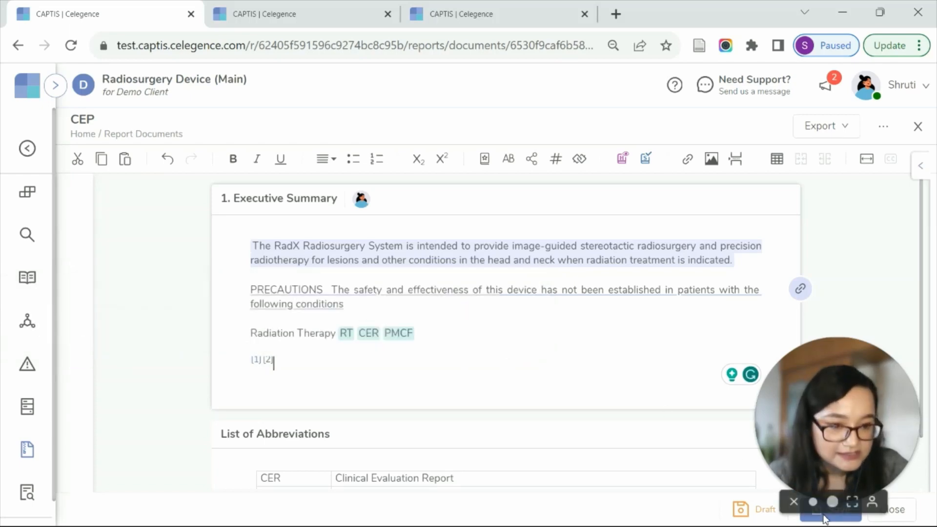
Insert the Article Data Sheet (SoTA) report into the Executive Summary with the caption "Summaries".
left_click(299, 369)
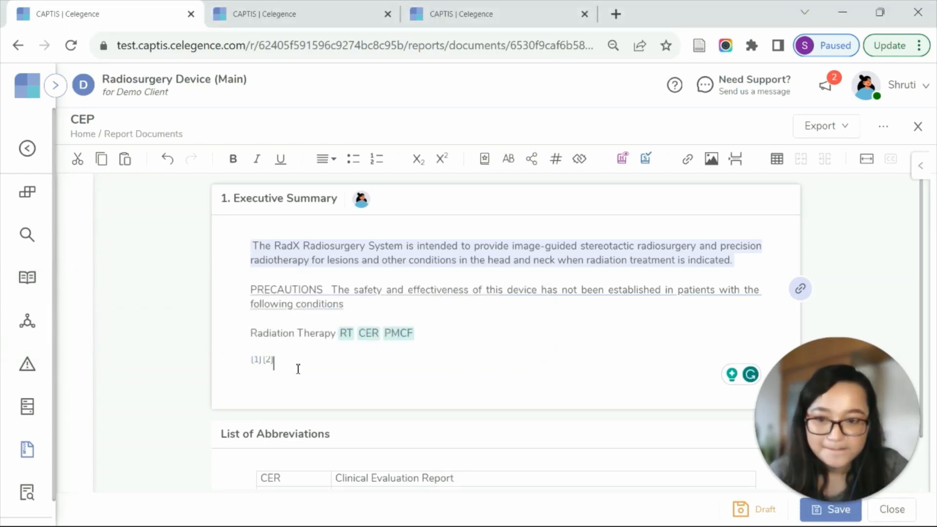
key("Return")
scroll(316, 336, "down", 2)
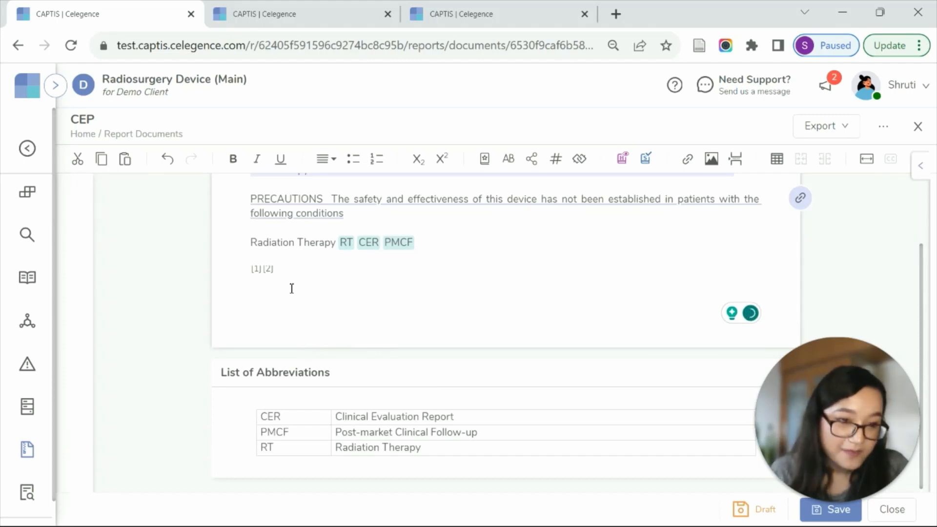
right_click(262, 306)
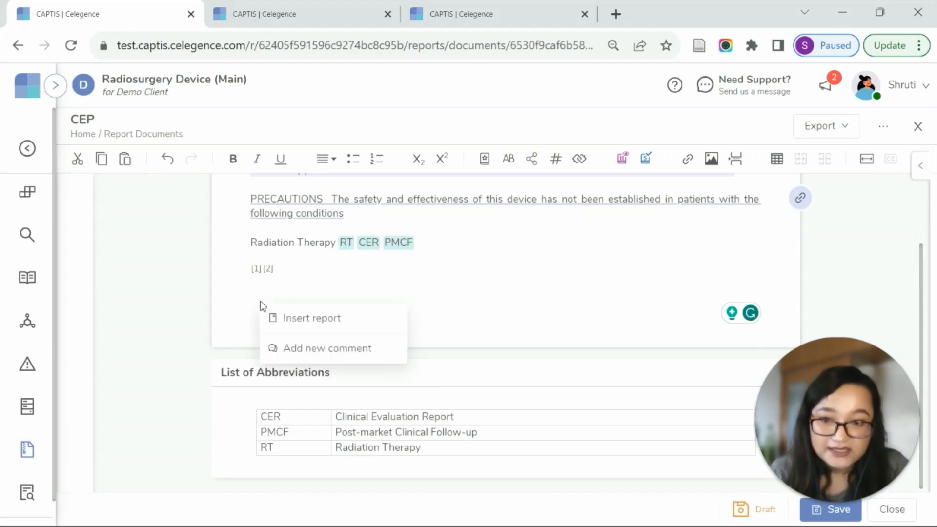
left_click(315, 320)
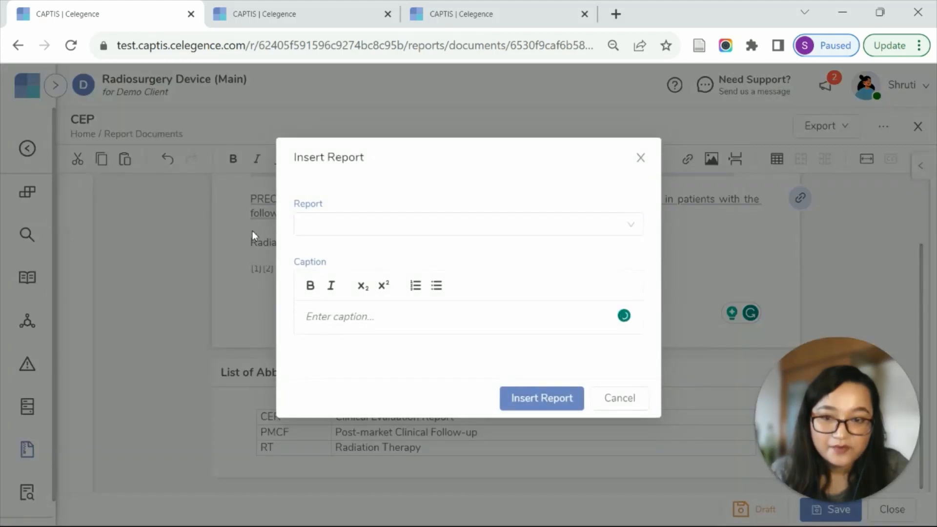
left_click(621, 228)
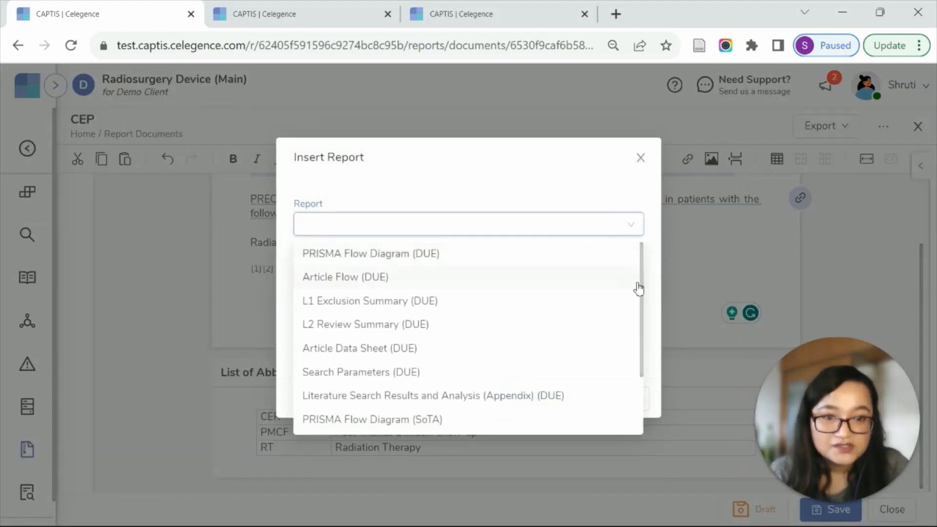
left_click_drag(641, 283, 642, 349)
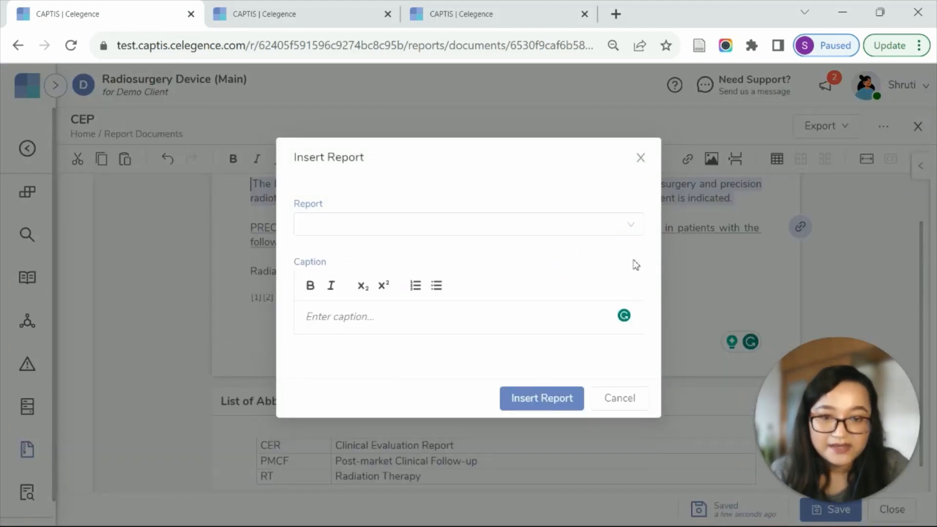
left_click(629, 229)
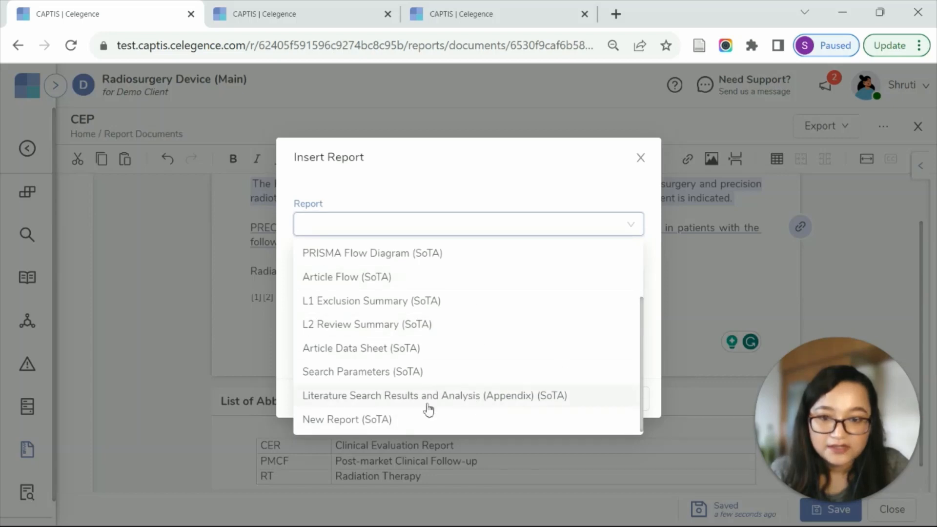
left_click(400, 349)
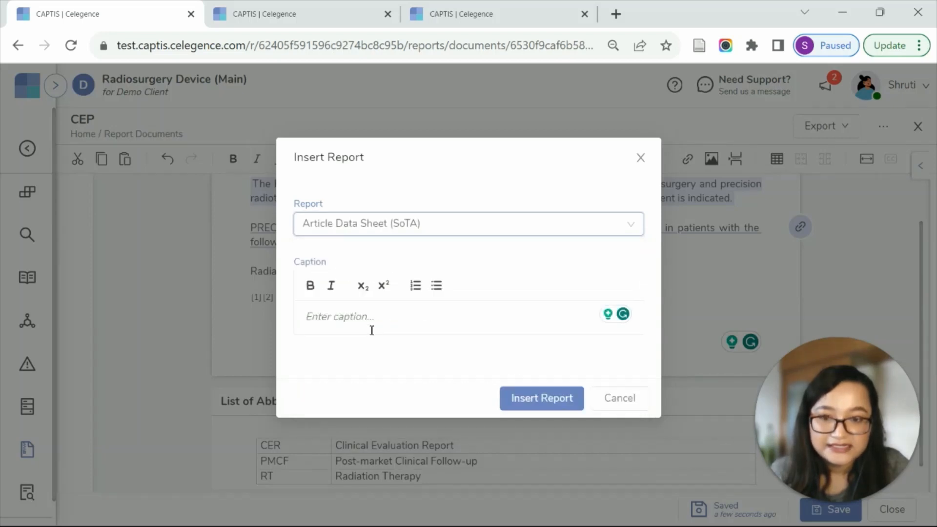
type("s")
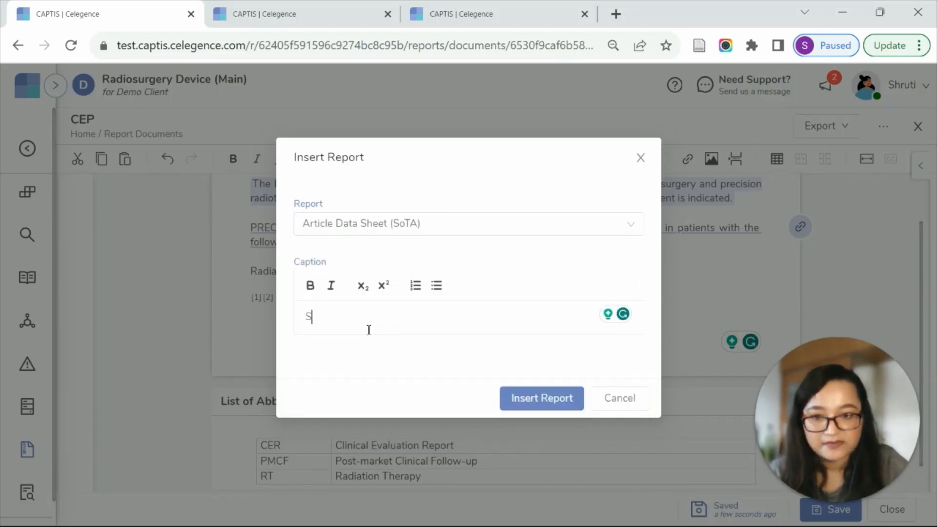
type("ummaries")
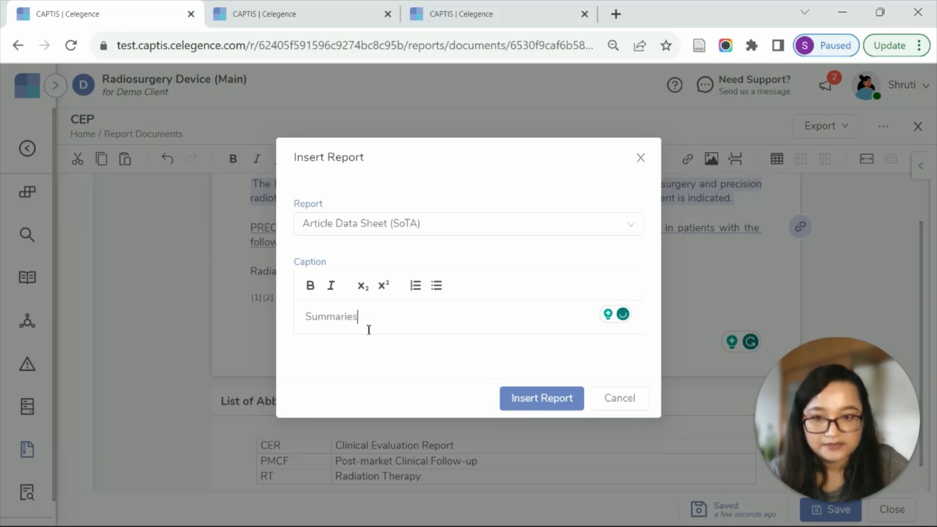
left_click(536, 396)
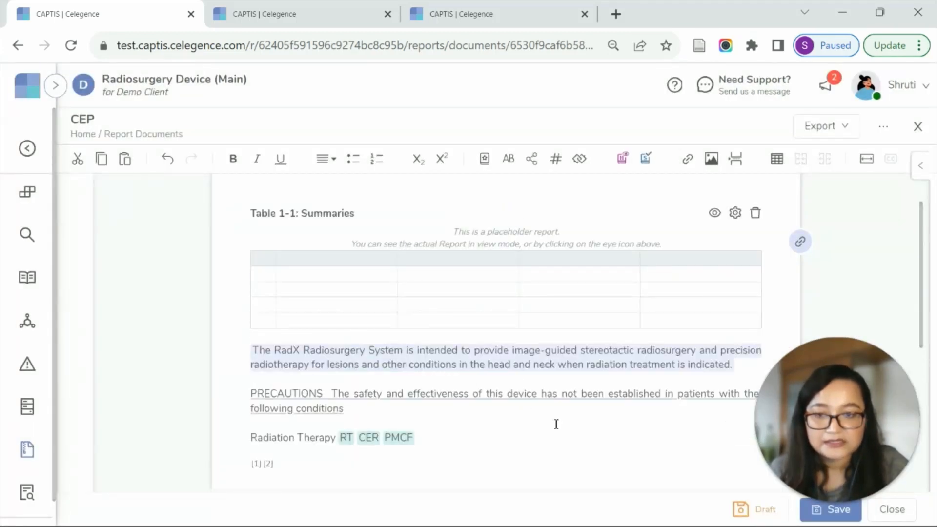
Preview the actual content of the inserted Summaries report, then close the preview.
scroll(557, 425, "up", 1)
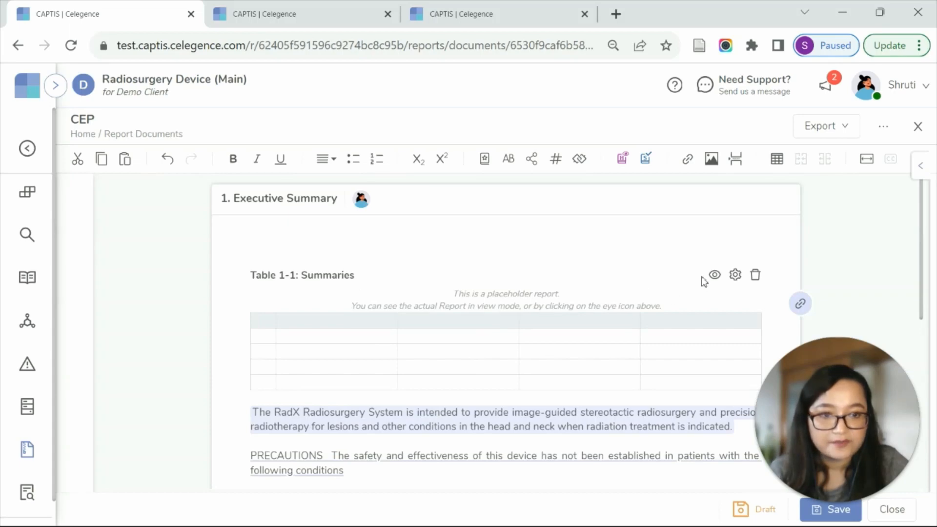
left_click(715, 275)
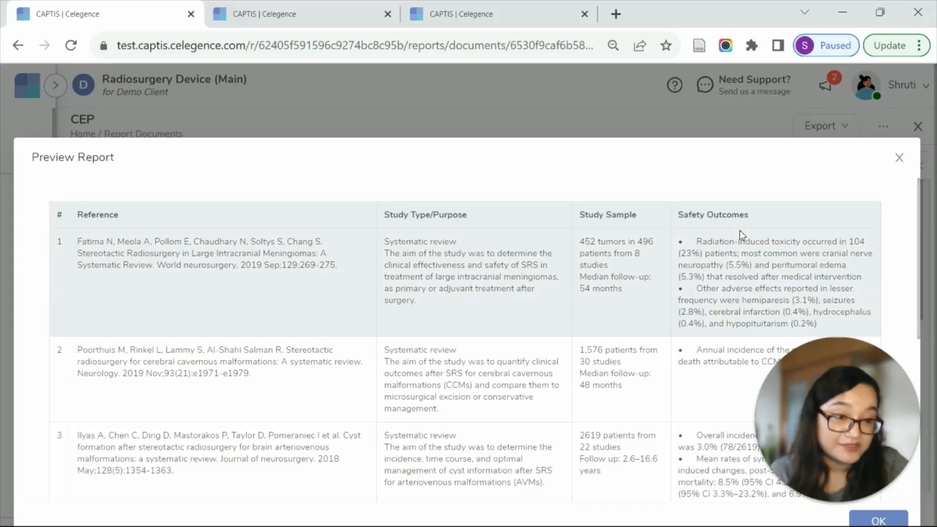
left_click(899, 158)
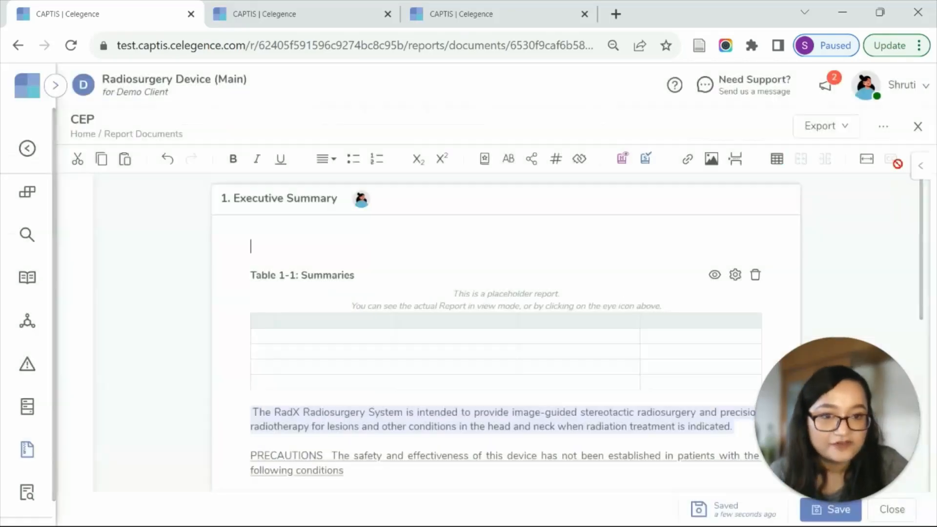
In the Article Data Sheet configuration, replace the Safety Outcomes column with Performance Outcomes, check the preview and available article tags, and save.
left_click(738, 277)
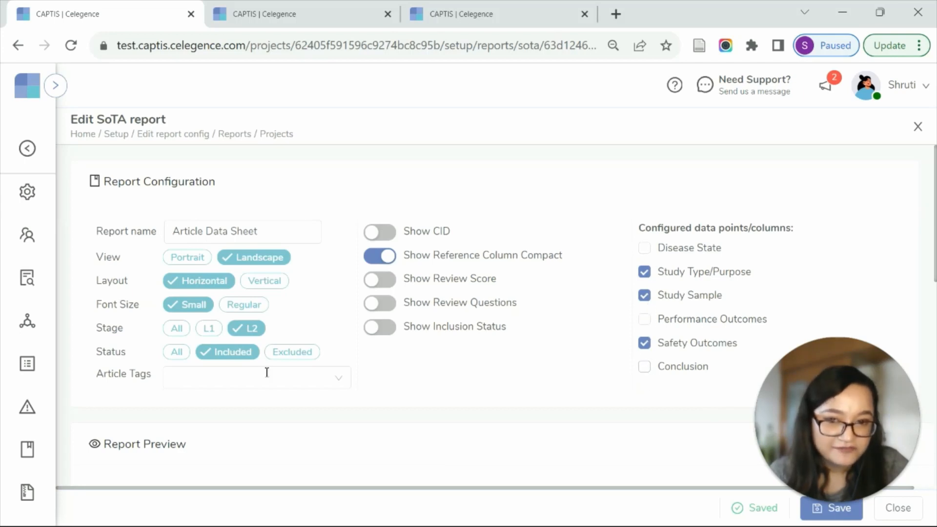
left_click(644, 343)
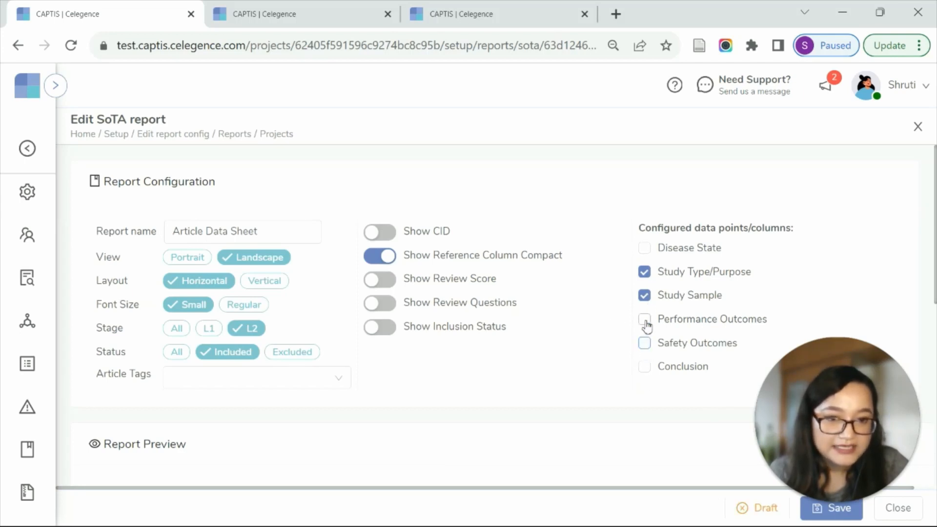
left_click(645, 320)
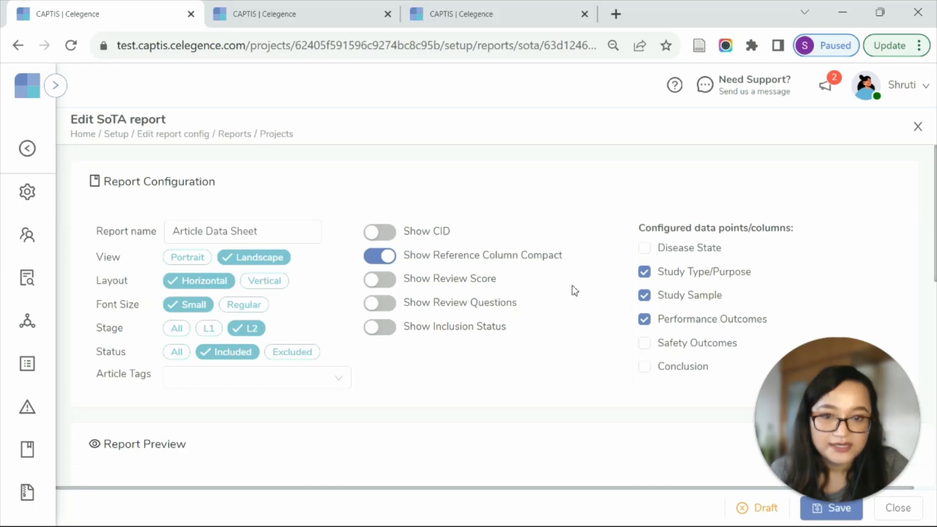
scroll(573, 288, "down", 3)
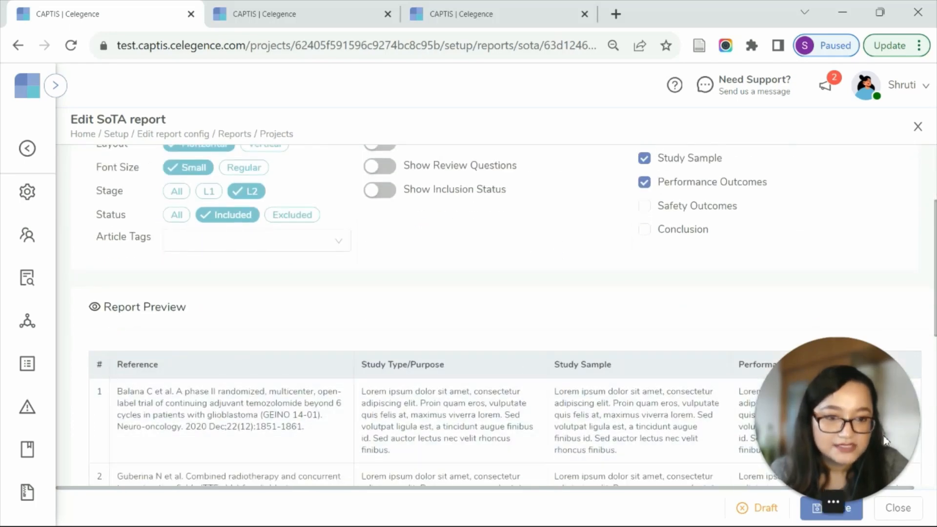
scroll(620, 412, "down", 8)
scroll(508, 314, "up", 5)
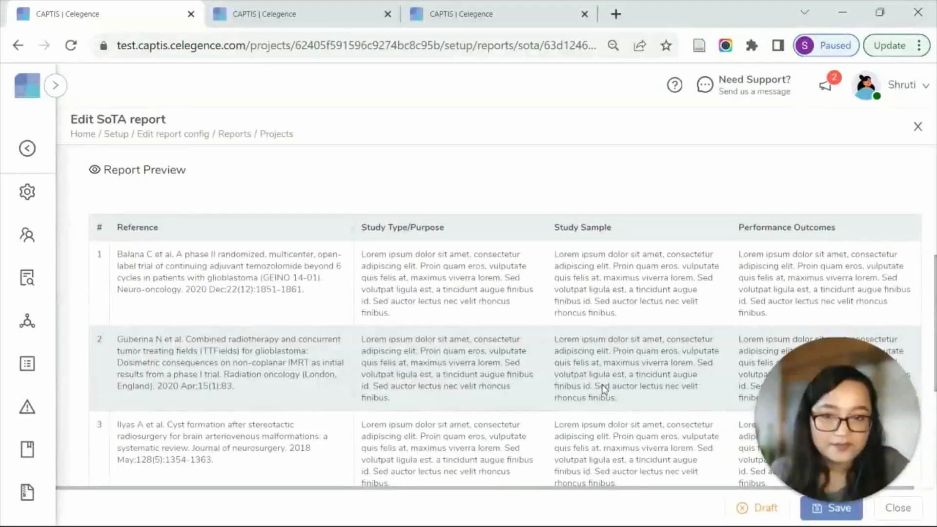
scroll(602, 389, "up", 5)
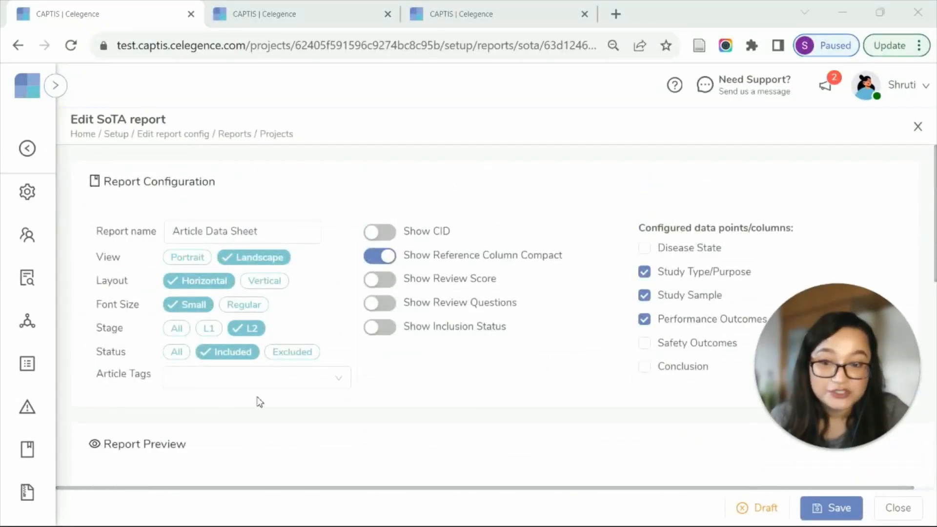
left_click(247, 378)
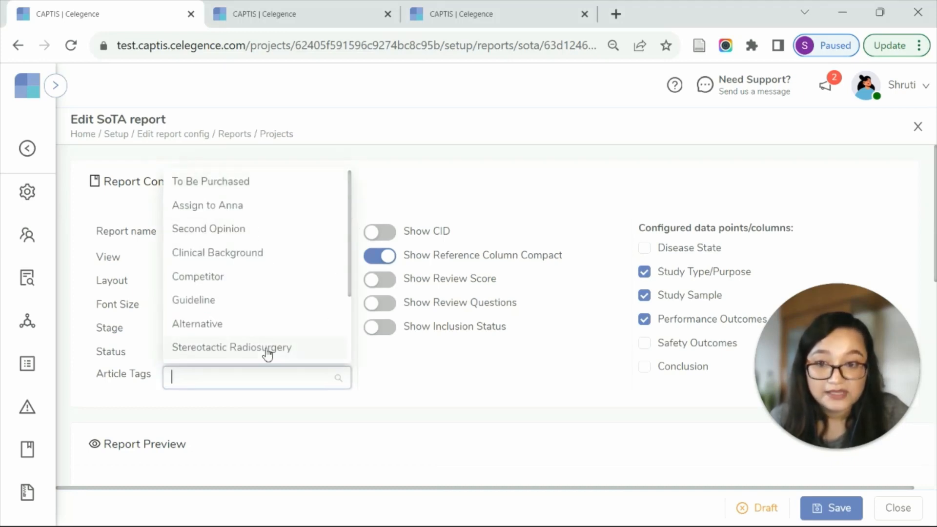
left_click(546, 427)
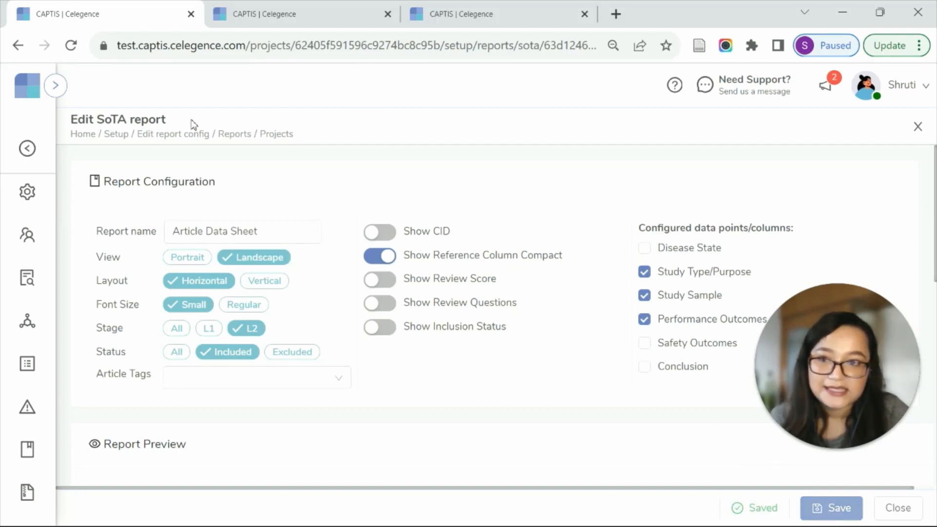
Return to the CEP report and collapse the comments pane to view the updated Summaries table at full width.
left_click(39, 155)
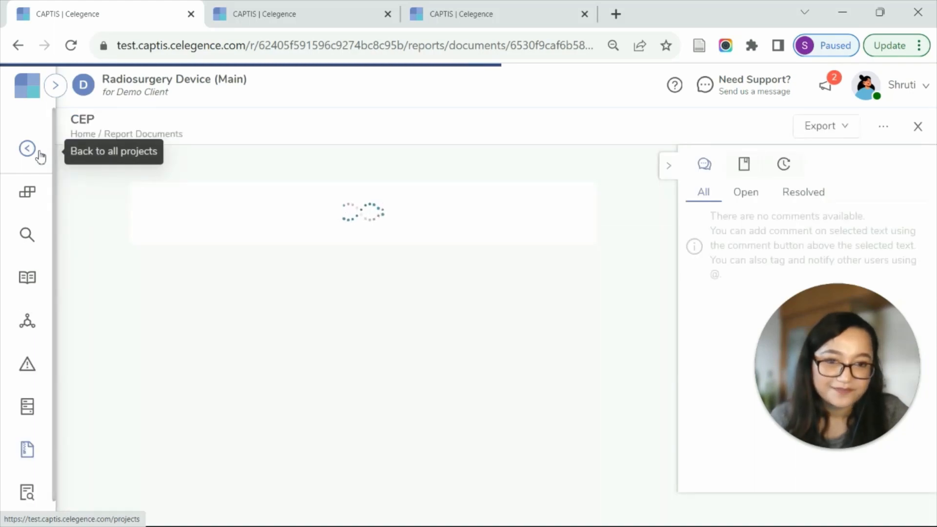
left_click(669, 169)
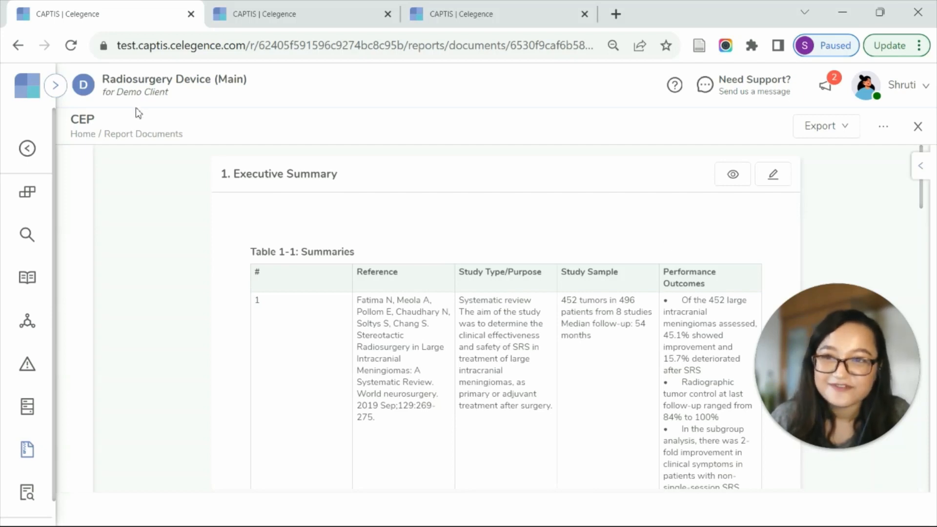
mouse_move(816, 324)
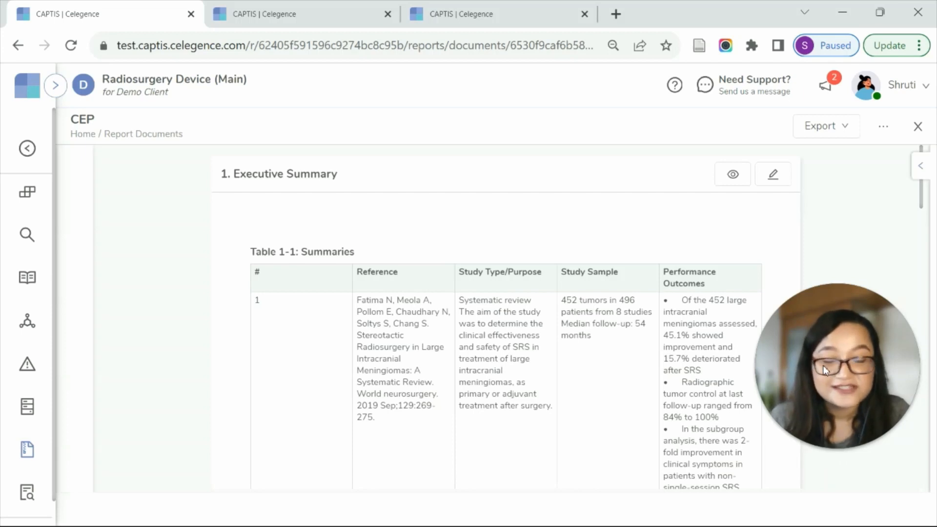
left_click_drag(824, 362, 463, 139)
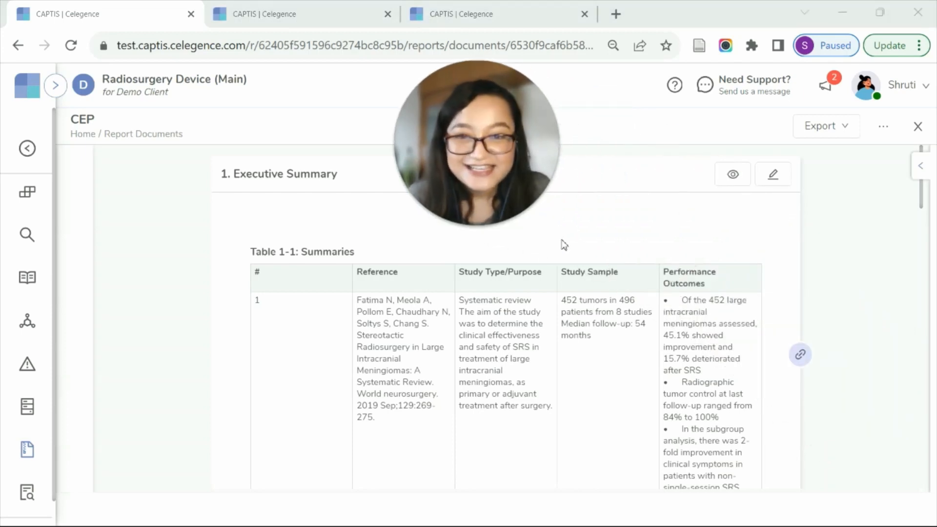